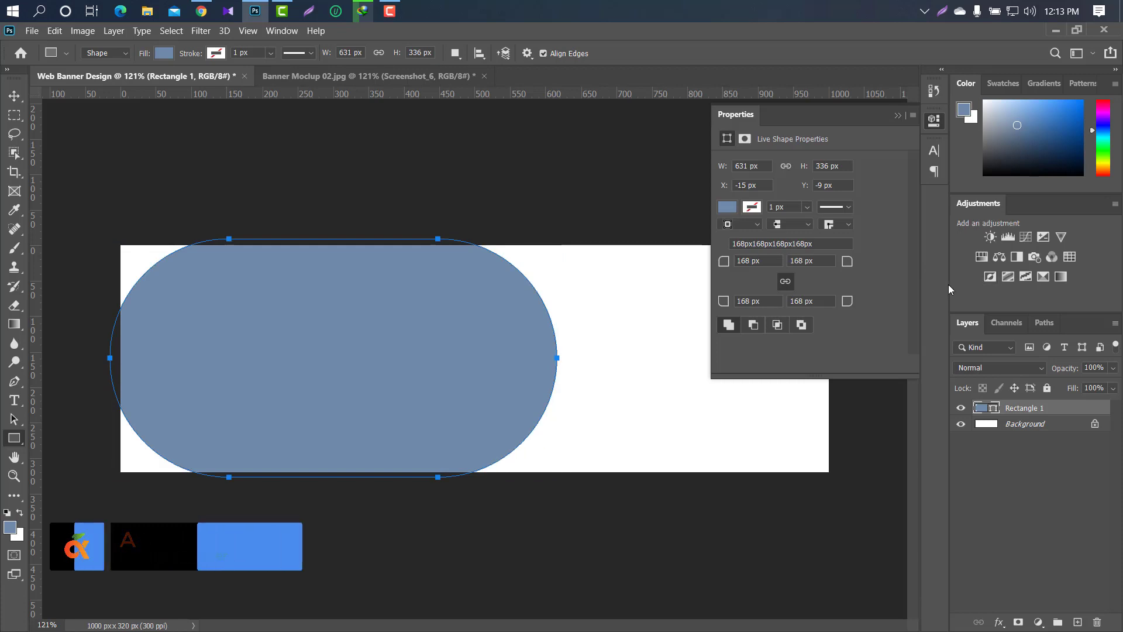
Step: Square off the blue shape's two left corners while keeping its right corners fully rounded
{"action": "left_click_drag", "start_coordinate": [727, 262], "coordinate": [358, 248]}
{"action": "left_click_drag", "start_coordinate": [684, 307], "coordinate": [456, 284]}
{"action": "left_click", "coordinate": [897, 117]}
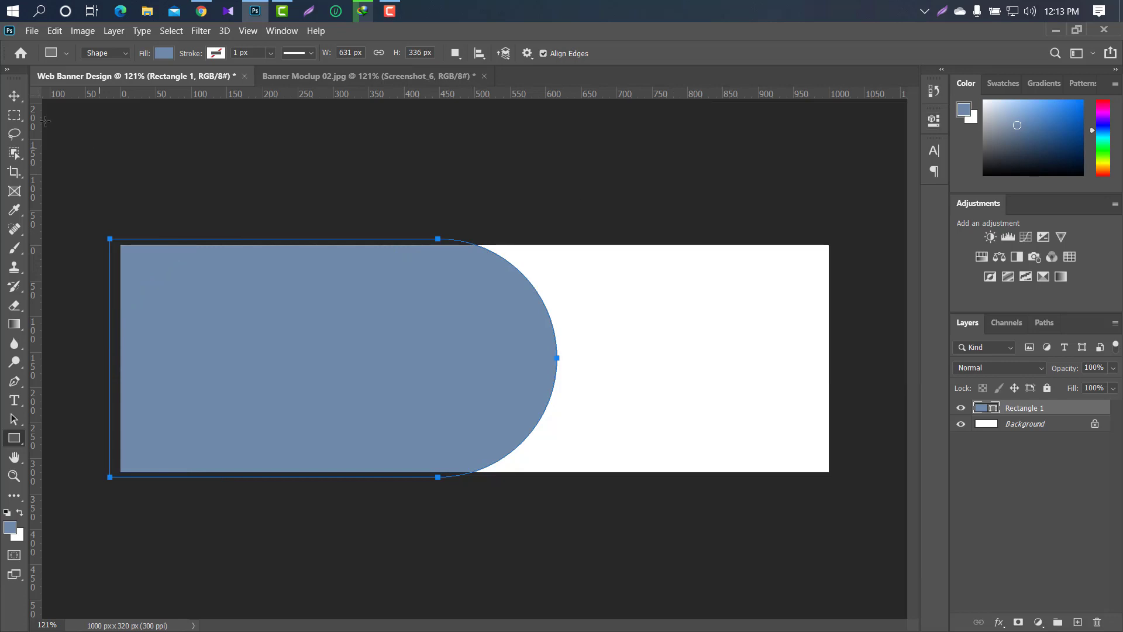
Step: Duplicate the blue shape layer and place the copy beneath the original
{"action": "key", "text": "v"}
{"action": "left_click_drag", "start_coordinate": [1073, 414], "coordinate": [1078, 622]}
{"action": "left_click_drag", "start_coordinate": [1055, 413], "coordinate": [1007, 440]}
Step: Change the fill colour of the lower copy to orange ff7200
{"action": "double_click", "coordinate": [994, 424]}
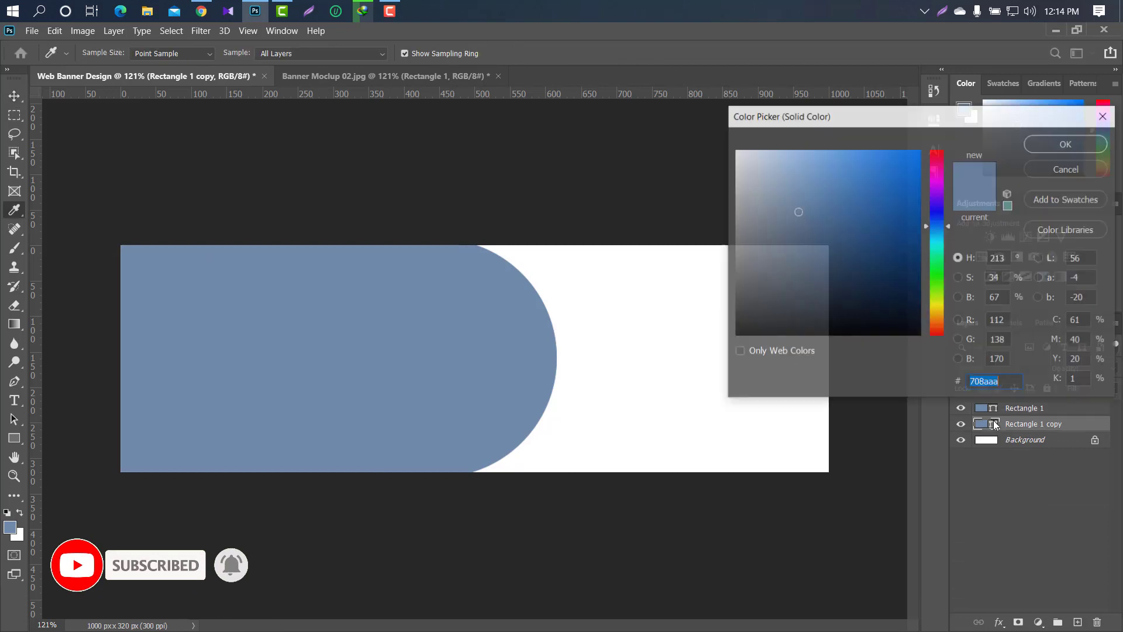
{"action": "double_click", "coordinate": [995, 382]}
{"action": "type", "text": "ff7200"}
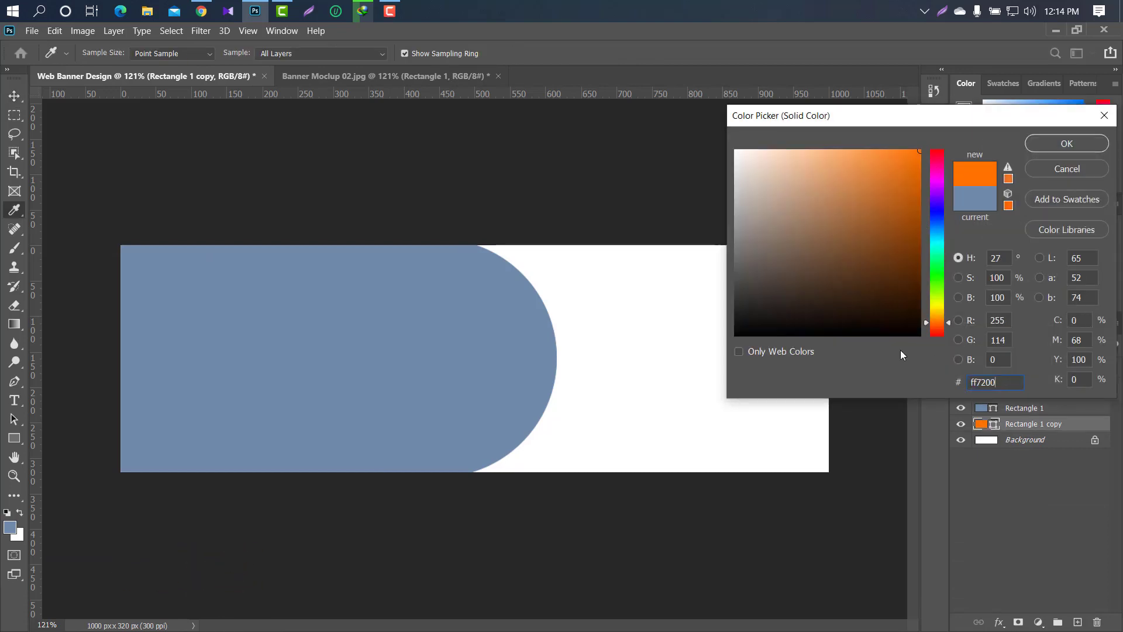
{"action": "left_click", "coordinate": [1045, 143]}
Step: Nudge the orange copy about 57 px to the right so it shows as a crescent beside the blue shape
{"action": "key", "text": "v"}
{"action": "key", "text": "Right"}
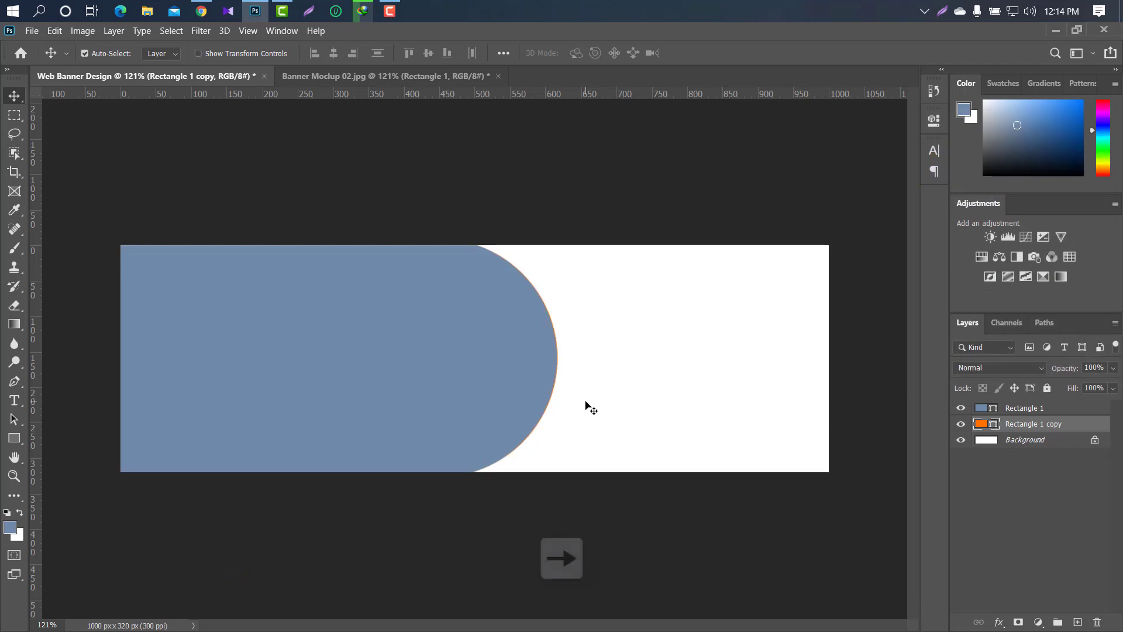
{"action": "key", "text": "Right"}
{"action": "key", "text": "Right"}
{"action": "key", "text": "Right"}
{"action": "key", "text": "Right"}
{"action": "key", "text": "Right"}
{"action": "key", "text": "Right"}
{"action": "key", "text": "Right"}
{"action": "key", "text": "Right"}
{"action": "key", "text": "Right"}
{"action": "key", "text": "Right"}
{"action": "key", "text": "Right"}
{"action": "key", "text": "Right"}
{"action": "key", "text": "Right"}
{"action": "key", "text": "Right"}
{"action": "key", "text": "Right"}
{"action": "key", "text": "Right"}
{"action": "key", "text": "Right"}
{"action": "key", "text": "Right"}
{"action": "key", "text": "Right"}
{"action": "key", "text": "Right"}
{"action": "key", "text": "Right"}
{"action": "key", "text": "Right"}
{"action": "key", "text": "Right"}
{"action": "key", "text": "Right"}
{"action": "key", "text": "Right"}
{"action": "key", "text": "Right"}
{"action": "key", "text": "Right"}
{"action": "key", "text": "Right"}
{"action": "key", "text": "Right"}
{"action": "key", "text": "Right"}
{"action": "key", "text": "Right"}
{"action": "key", "text": "Right"}
{"action": "key", "text": "Right"}
{"action": "key", "text": "Right"}
{"action": "key", "text": "Right"}
{"action": "key", "text": "Right"}
{"action": "key", "text": "Right"}
{"action": "key", "text": "Right"}
{"action": "key", "text": "Right"}
{"action": "key", "text": "Right"}
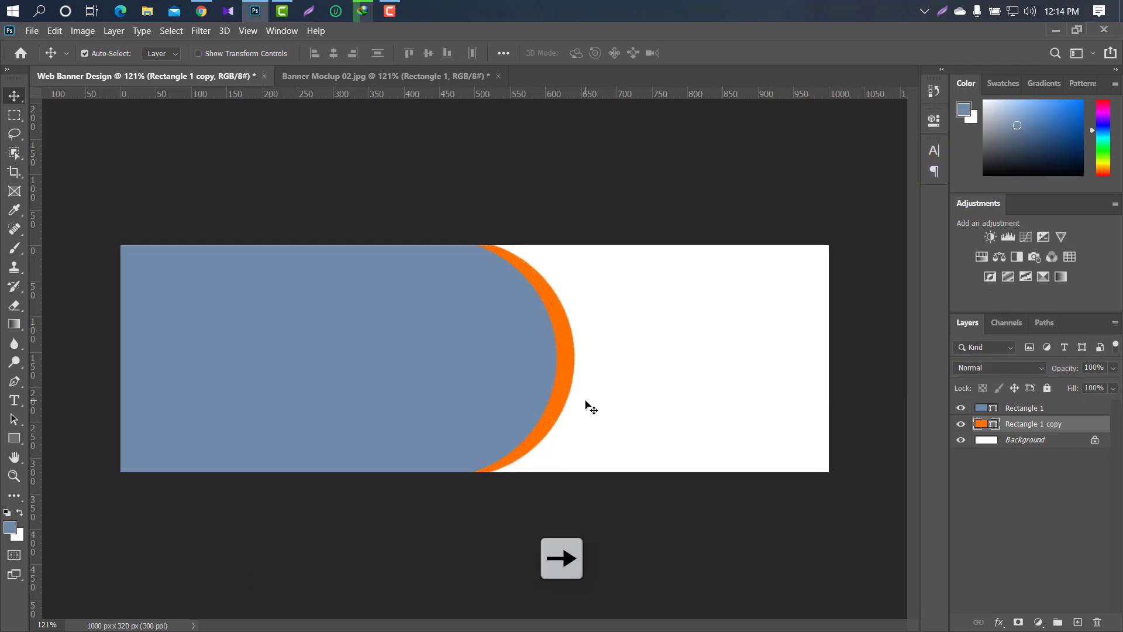
{"action": "key", "text": "Right"}
{"action": "key", "text": "Right"}
{"action": "key", "text": "Right"}
{"action": "key", "text": "Right"}
{"action": "key", "text": "Right"}
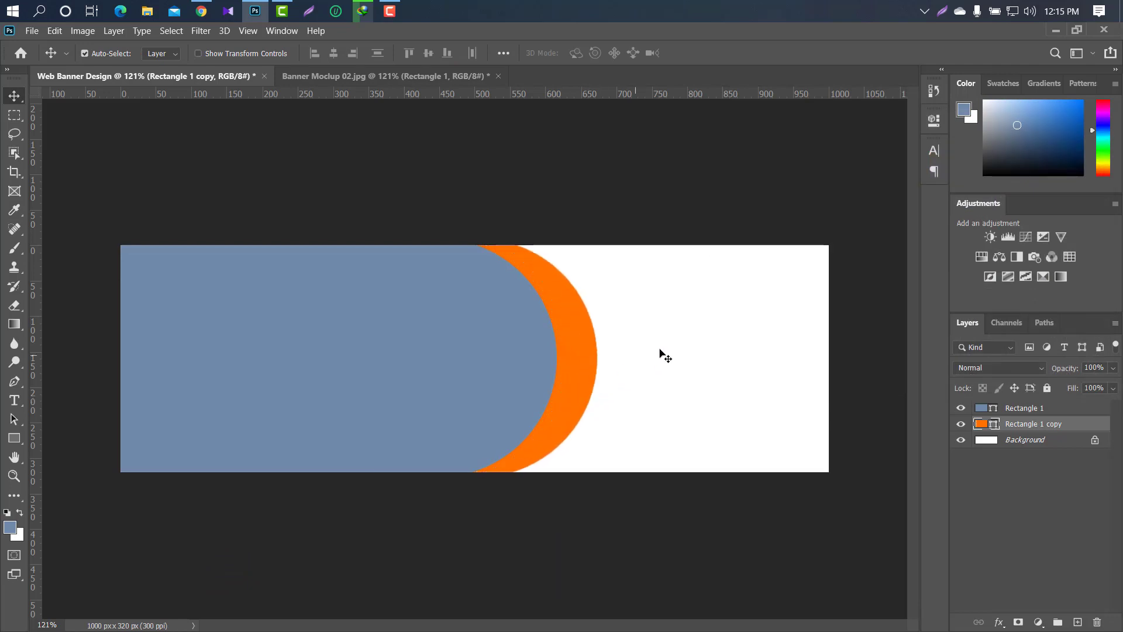
Step: Duplicate the blue shape layer again and fill the new copy with white, ffffff
{"action": "left_click_drag", "start_coordinate": [1063, 410], "coordinate": [1078, 622]}
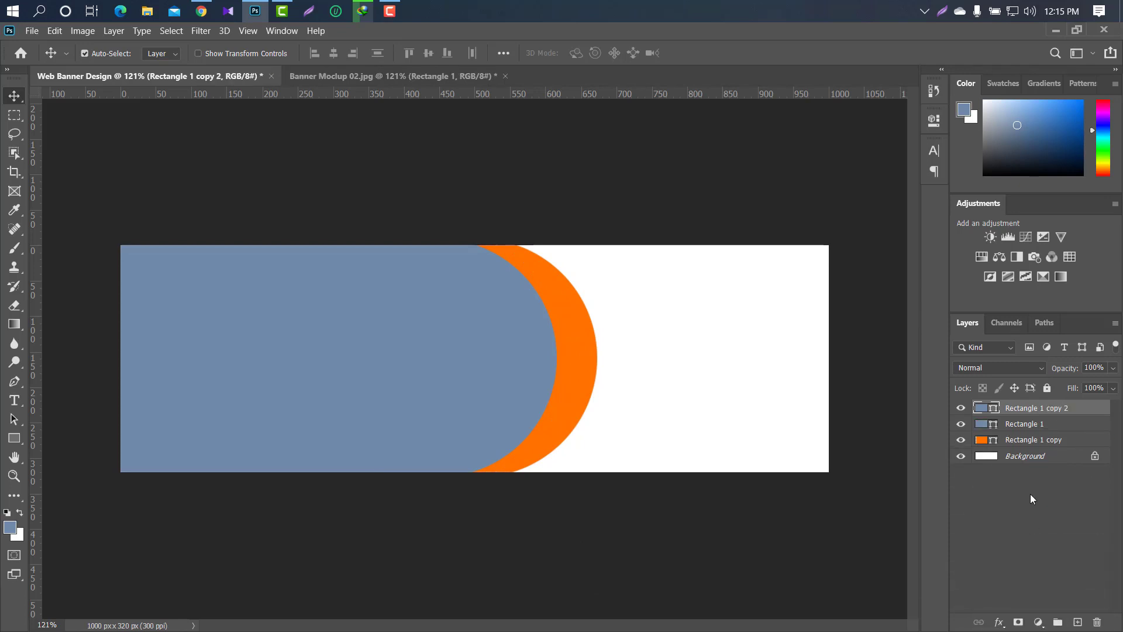
{"action": "double_click", "coordinate": [996, 411]}
{"action": "left_click_drag", "start_coordinate": [753, 170], "coordinate": [690, 128]}
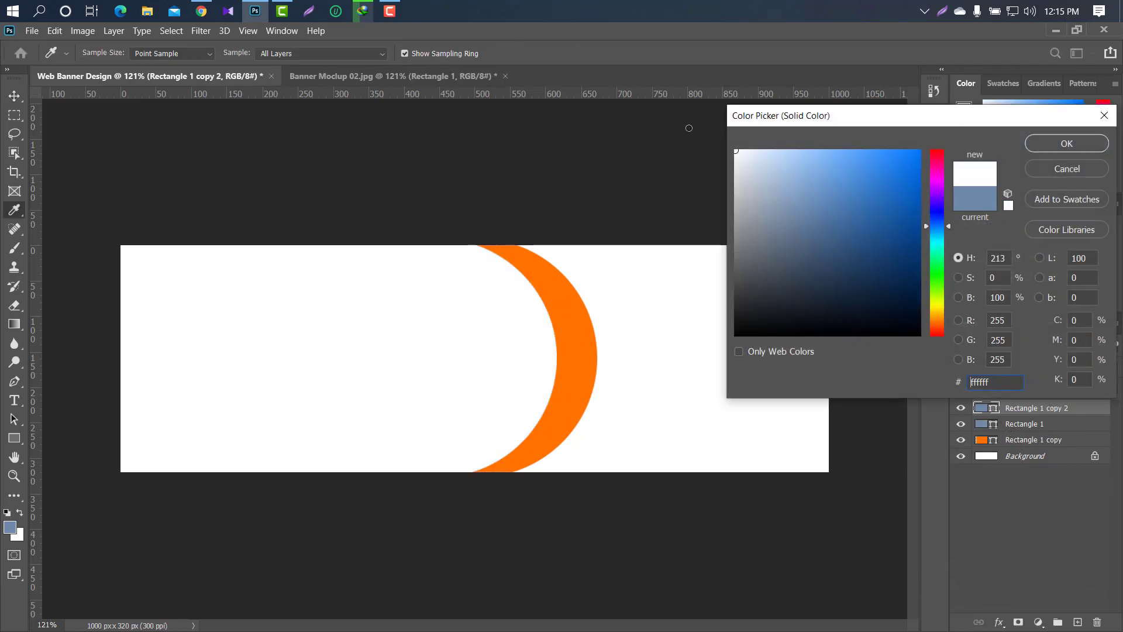
{"action": "left_click", "coordinate": [1062, 144]}
Step: Move the white copy beneath the blue shape layer and nudge it about 7 px to the right
{"action": "left_click_drag", "start_coordinate": [1055, 409], "coordinate": [1050, 428]}
{"action": "key", "text": "Right"}
{"action": "key", "text": "Right"}
{"action": "key", "text": "Right"}
{"action": "key", "text": "Right"}
{"action": "key", "text": "Right"}
{"action": "key", "text": "Right"}
{"action": "key", "text": "Right"}
{"action": "key", "text": "Right"}
{"action": "key", "text": "Right"}
{"action": "key", "text": "Right"}
Step: Scale the white copy to about 105.6% and position it as a thin even band around the blue shape's curve
{"action": "key", "text": "ctrl+t"}
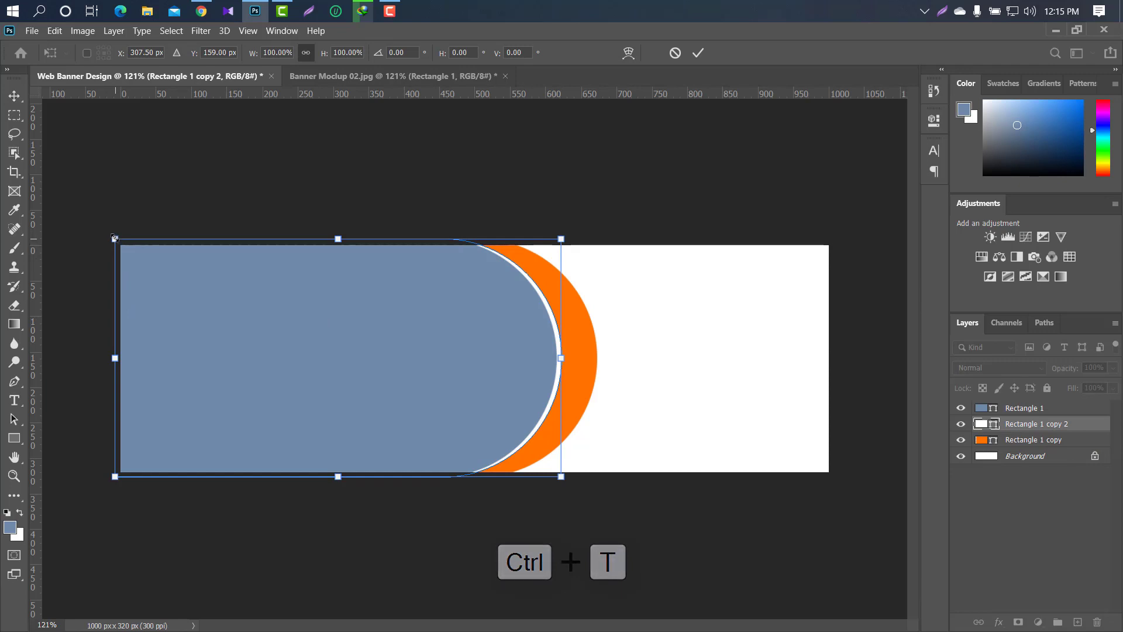
{"action": "left_click_drag", "start_coordinate": [115, 239], "coordinate": [100, 230]}
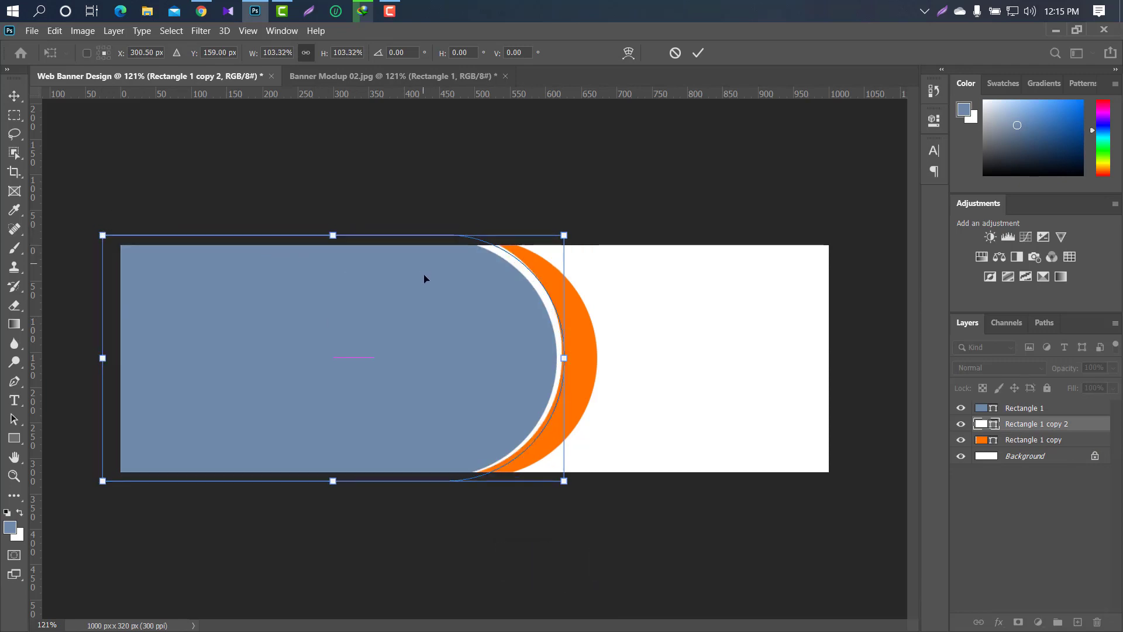
{"action": "left_click_drag", "start_coordinate": [331, 231], "coordinate": [330, 224]}
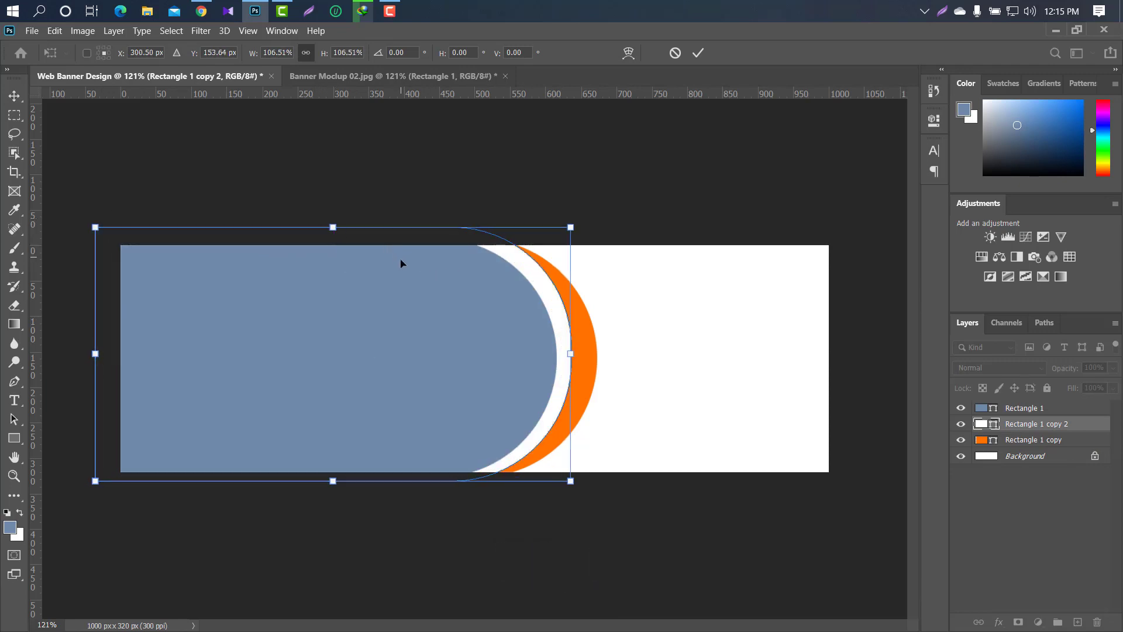
{"action": "left_click_drag", "start_coordinate": [400, 263], "coordinate": [395, 268]}
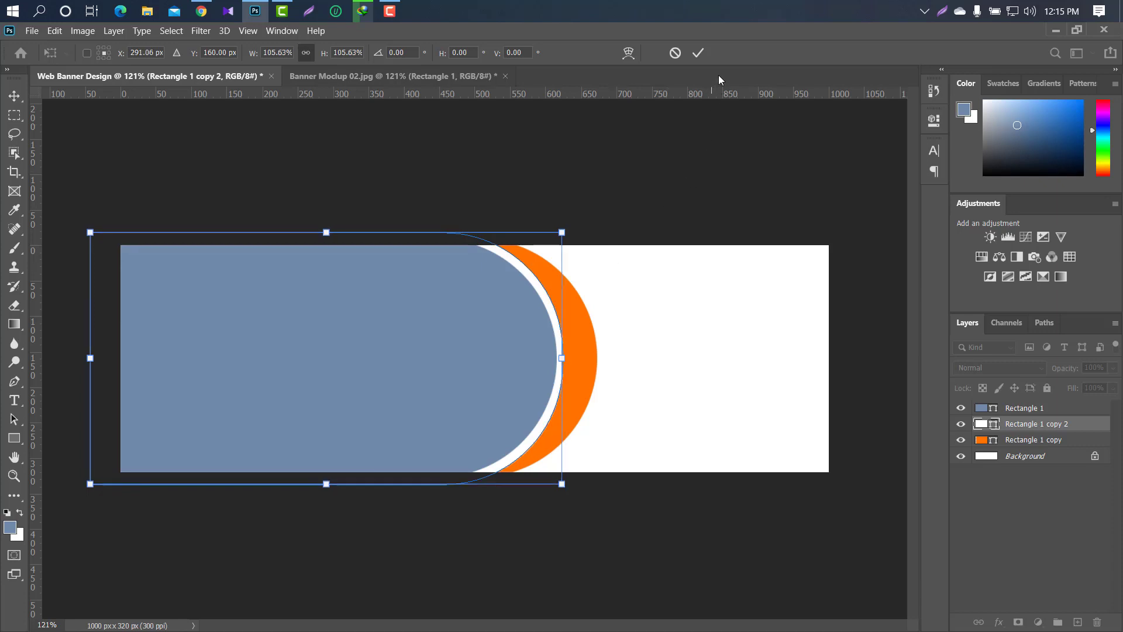
{"action": "left_click", "coordinate": [698, 53]}
Step: Enlarge the orange copy and shift it left to form an even band around the white curve
{"action": "left_click", "coordinate": [567, 296]}
{"action": "key", "text": "ctrl+t"}
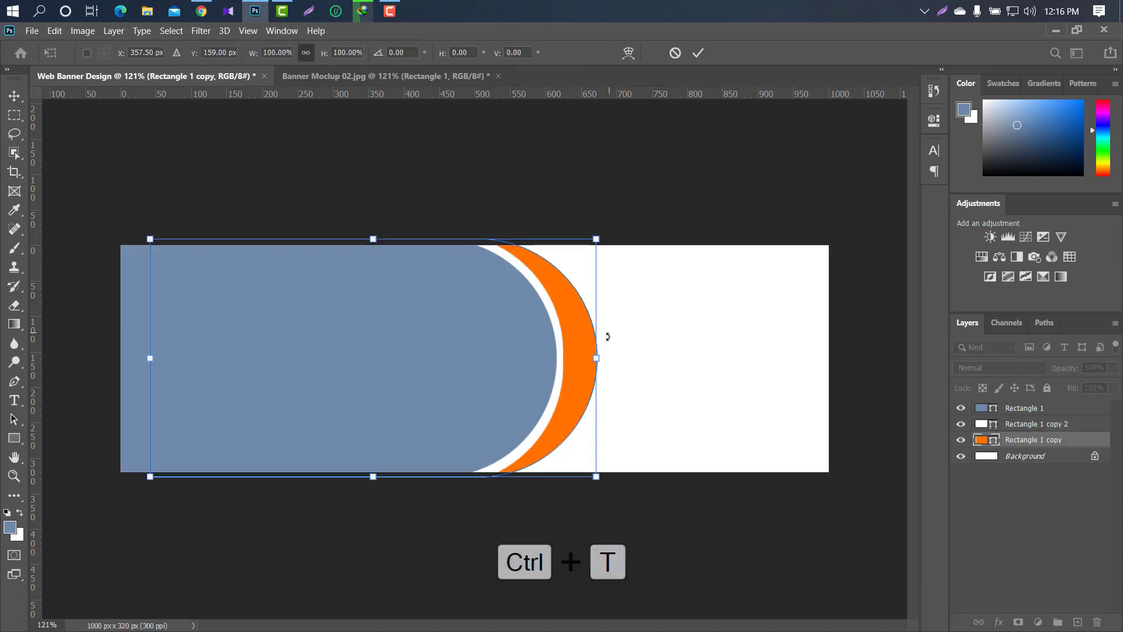
{"action": "left_click_drag", "start_coordinate": [365, 239], "coordinate": [363, 211]}
{"action": "left_click_drag", "start_coordinate": [602, 296], "coordinate": [561, 310]}
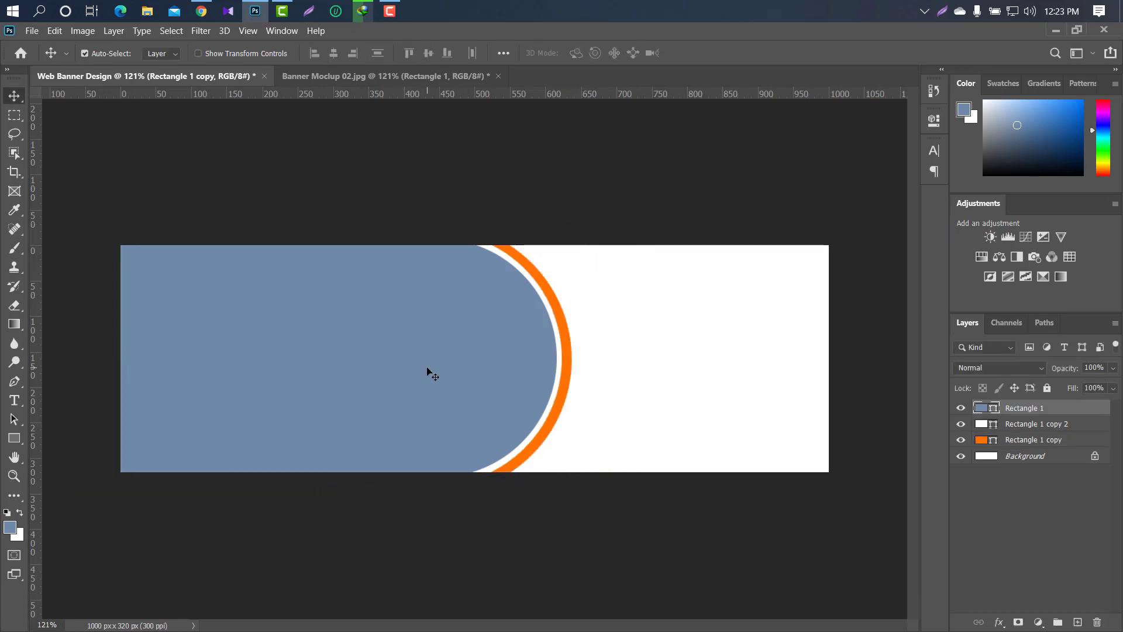
Step: Add a linear Gradient Overlay with a 0° angle to the blue shape layer
{"action": "left_click", "coordinate": [431, 373]}
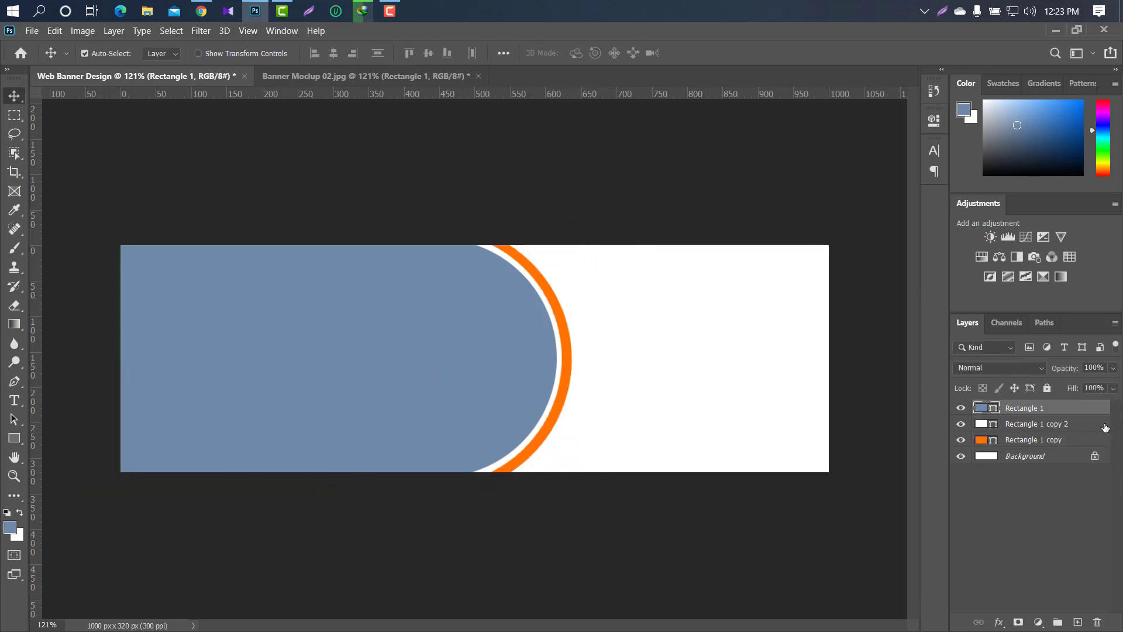
{"action": "double_click", "coordinate": [1084, 411]}
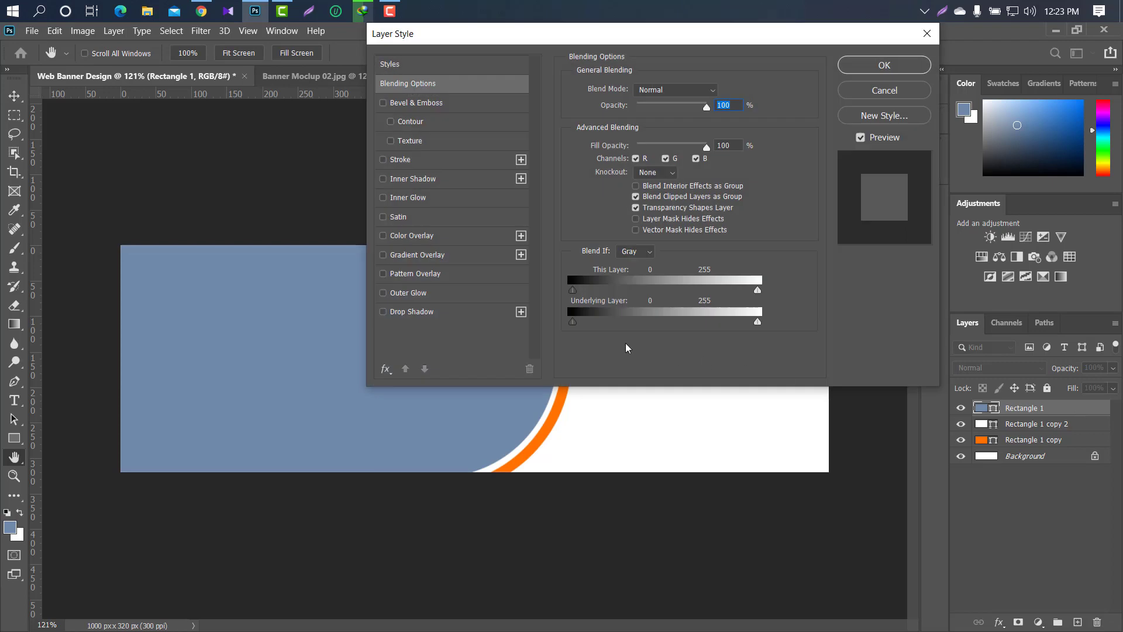
{"action": "left_click_drag", "start_coordinate": [510, 36], "coordinate": [738, 36]}
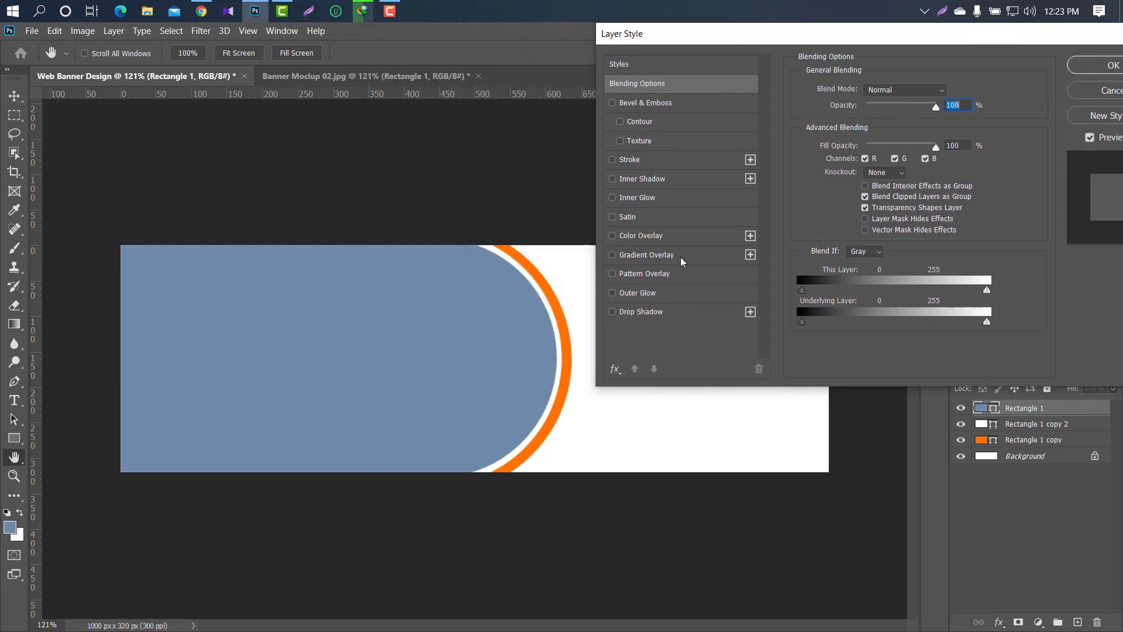
{"action": "left_click", "coordinate": [646, 255]}
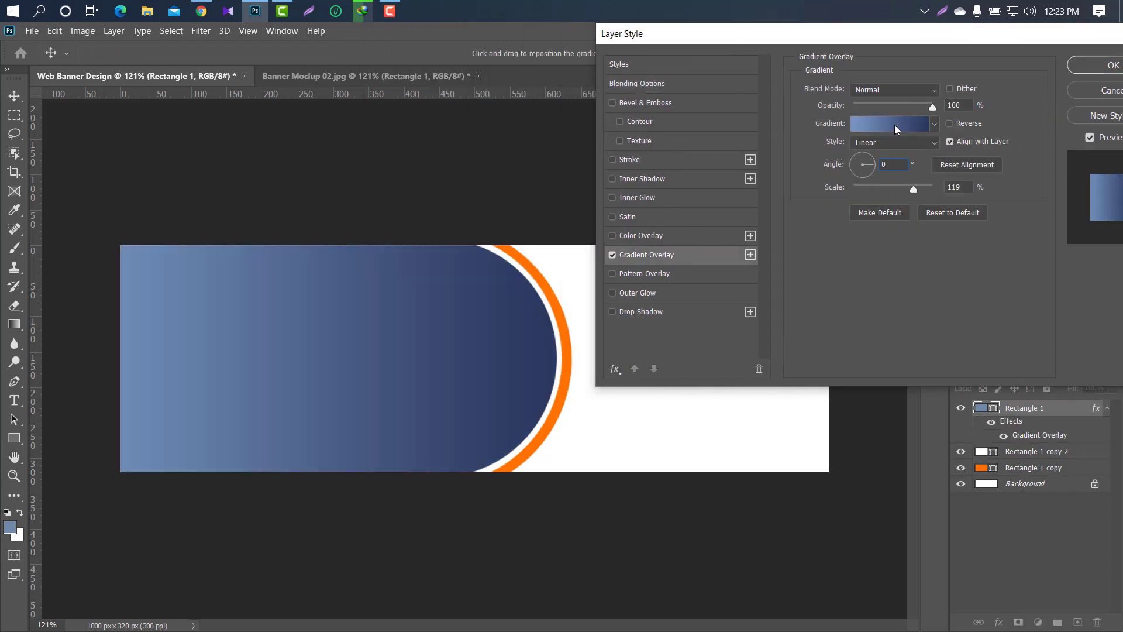
Step: Set the colour stop at the gradient's 100% location to 0b081d
{"action": "left_click", "coordinate": [895, 126]}
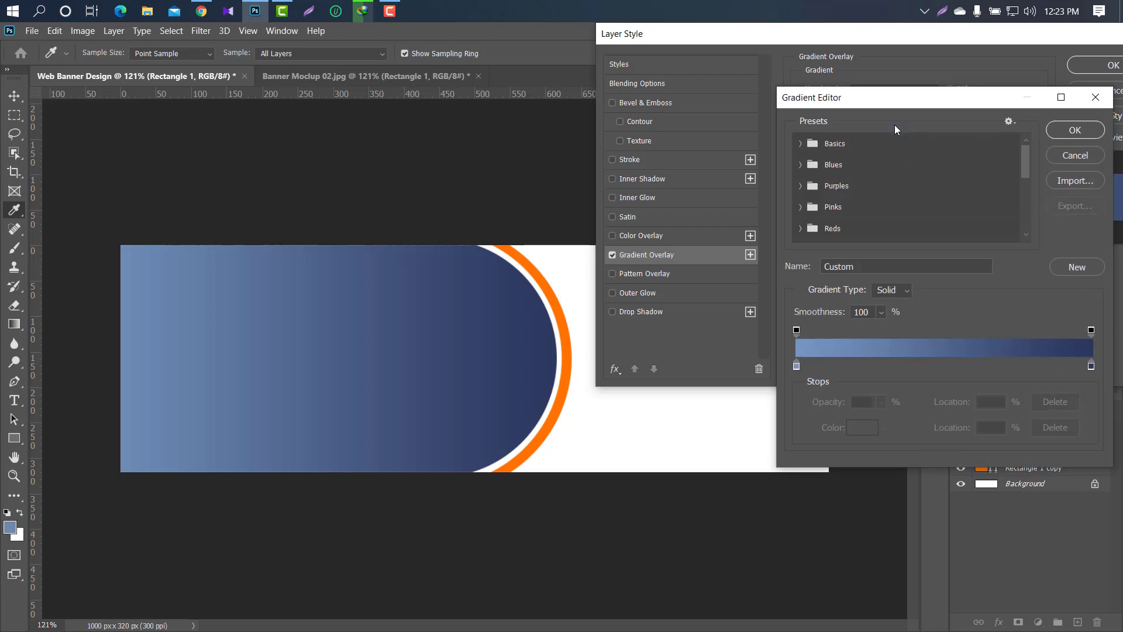
{"action": "double_click", "coordinate": [1091, 367]}
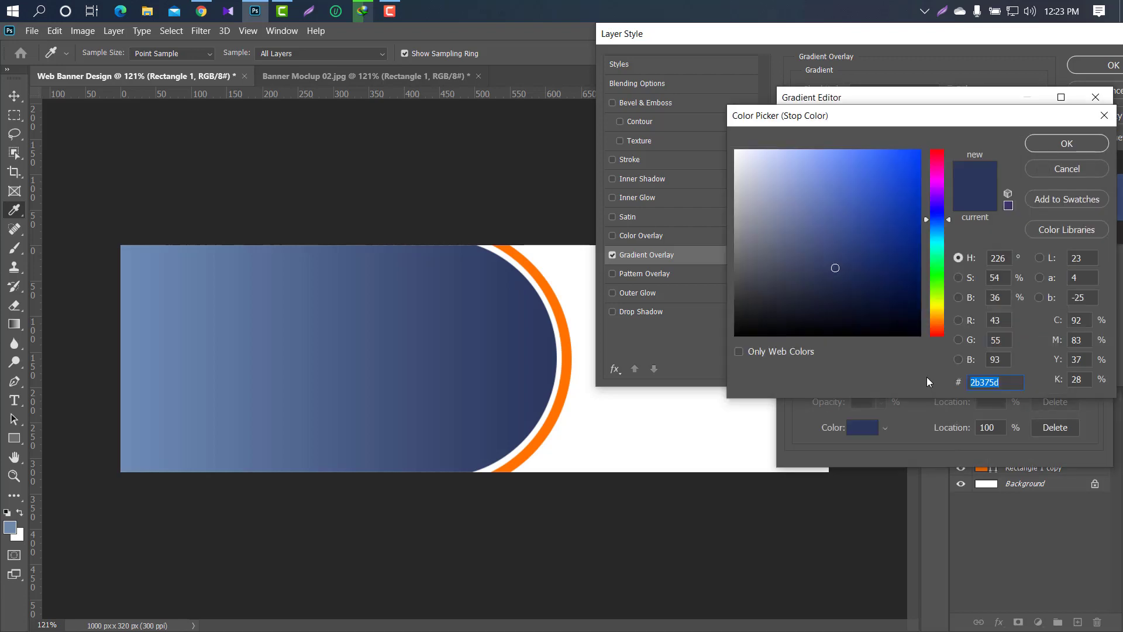
{"action": "type", "text": "0b081d"}
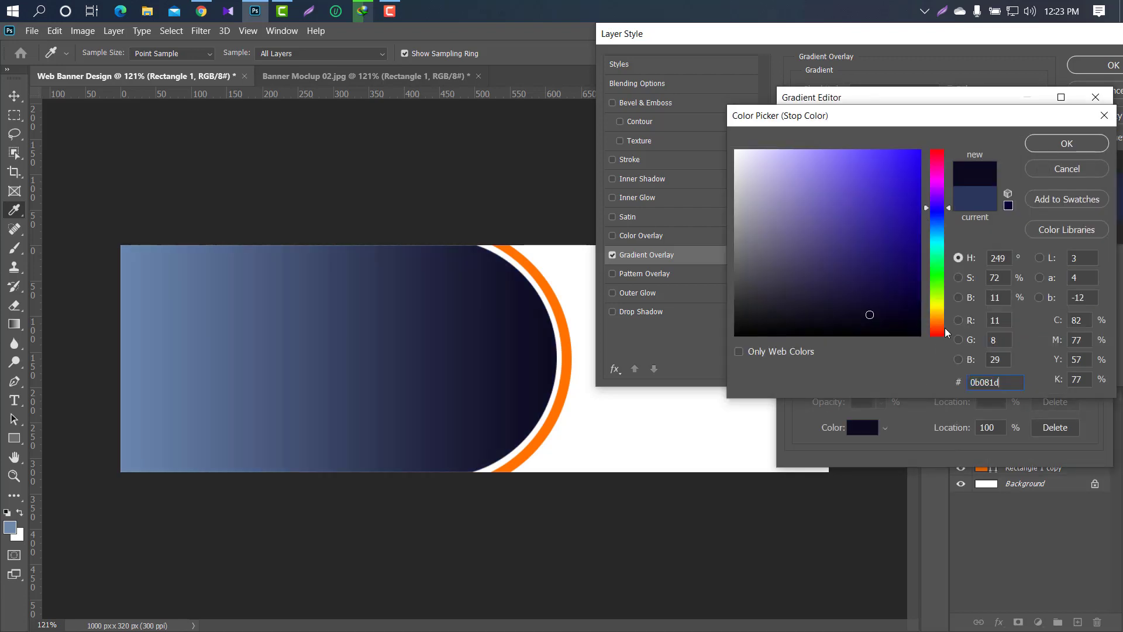
{"action": "left_click", "coordinate": [1051, 148]}
Step: Set the gradient's starting colour stop to 2e2e43 and the overlay scale to 59%, then apply the layer style
{"action": "left_click", "coordinate": [796, 366]}
{"action": "left_click", "coordinate": [861, 428]}
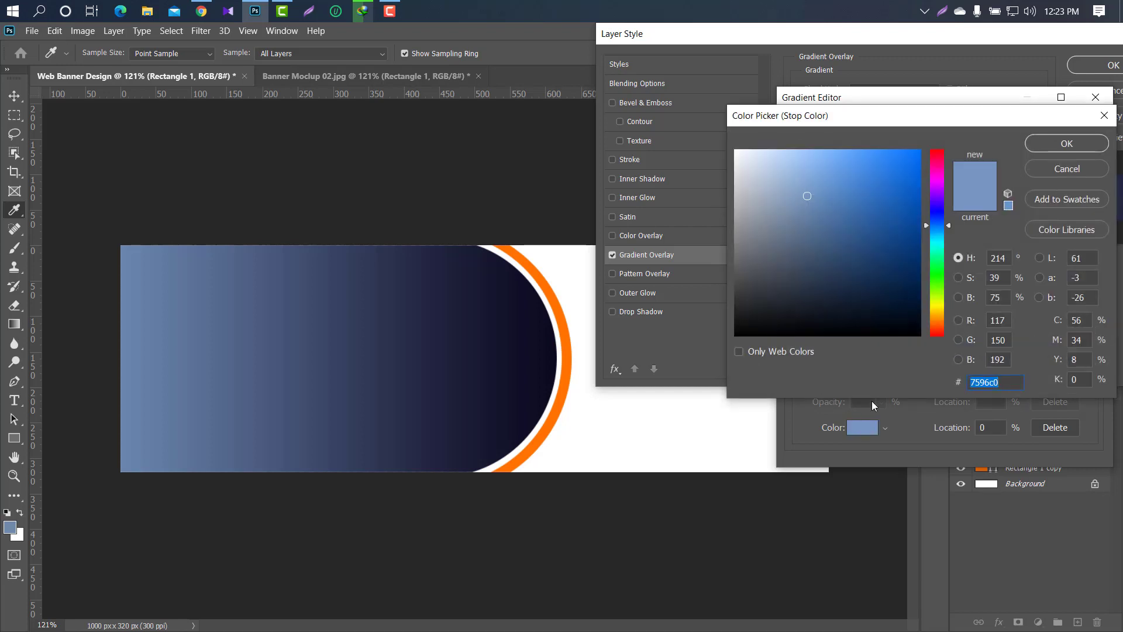
{"action": "type", "text": "2e2e43"}
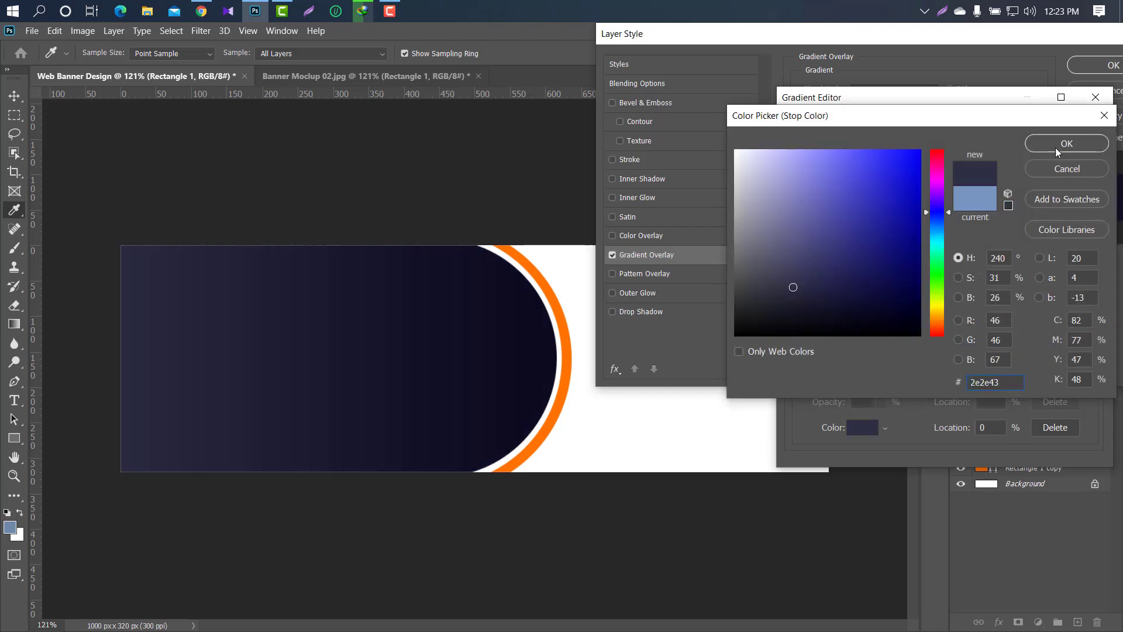
{"action": "left_click", "coordinate": [1059, 144]}
{"action": "left_click", "coordinate": [1062, 129]}
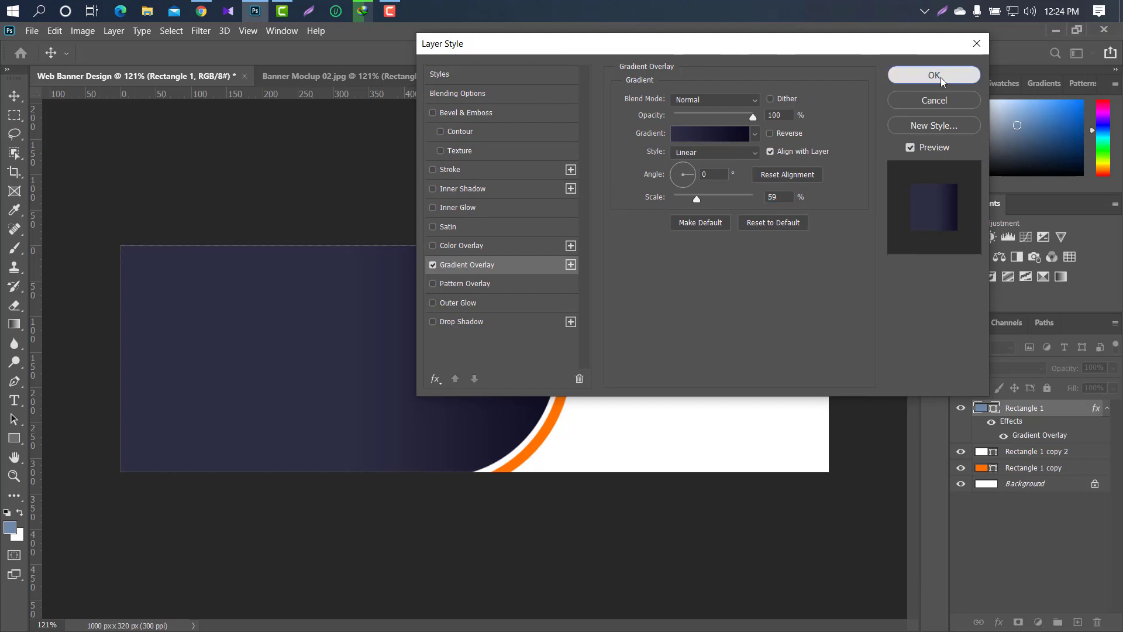
{"action": "left_click", "coordinate": [953, 75]}
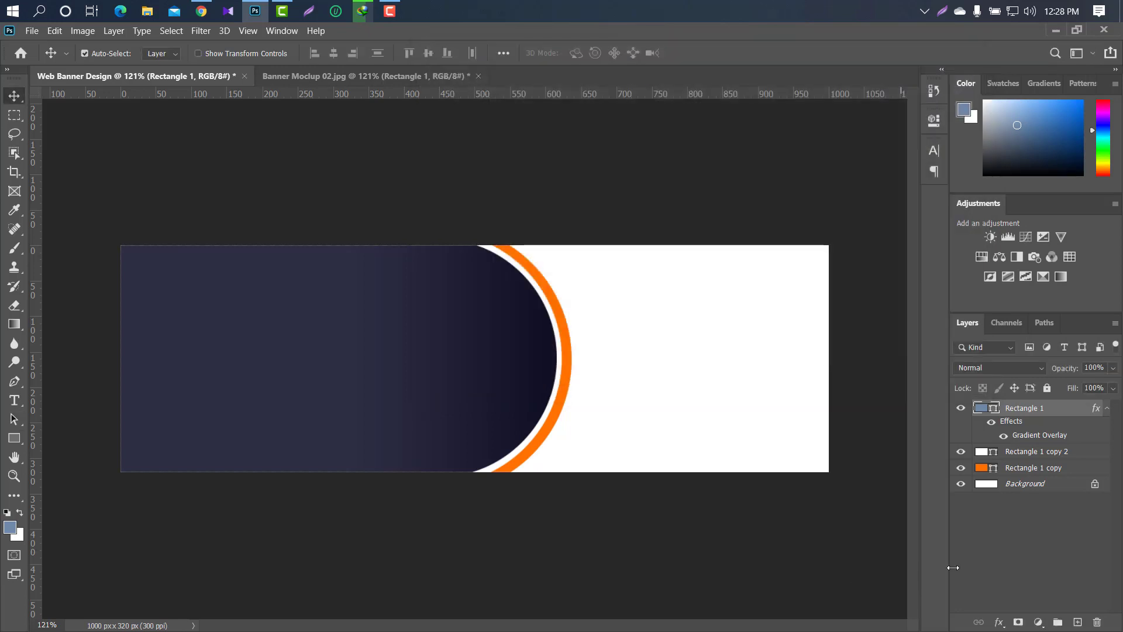
Step: Draw a rectangle about 598 × 63 px just above the Background layer, along the banner's lower right edge
{"action": "left_click", "coordinate": [1068, 486]}
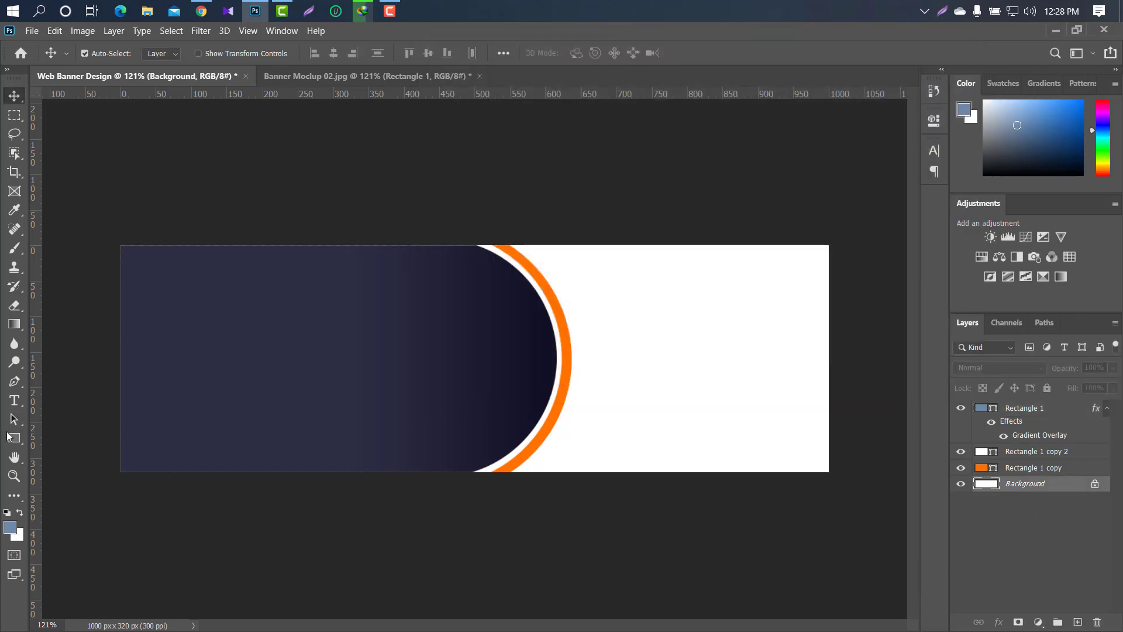
{"action": "left_click", "coordinate": [11, 437]}
{"action": "left_click_drag", "start_coordinate": [842, 477], "coordinate": [417, 433]}
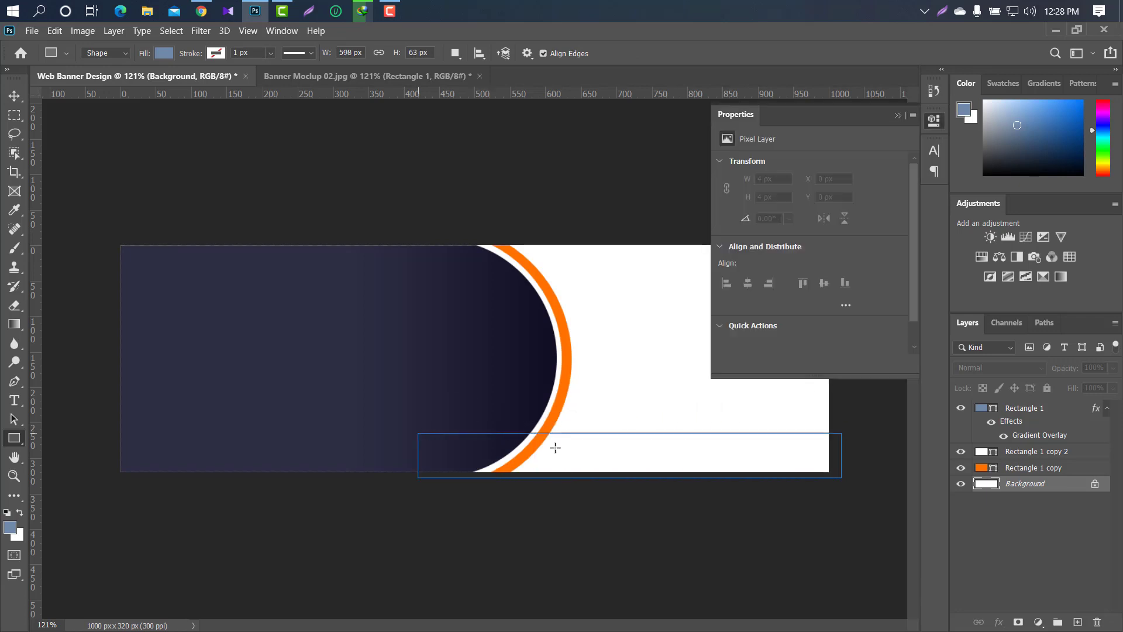
{"action": "left_click", "coordinate": [899, 115]}
Step: Apply a Color Overlay to the bottom rectangle using dark navy 110e23 sampled from the large shape's curved edge
{"action": "double_click", "coordinate": [1090, 476]}
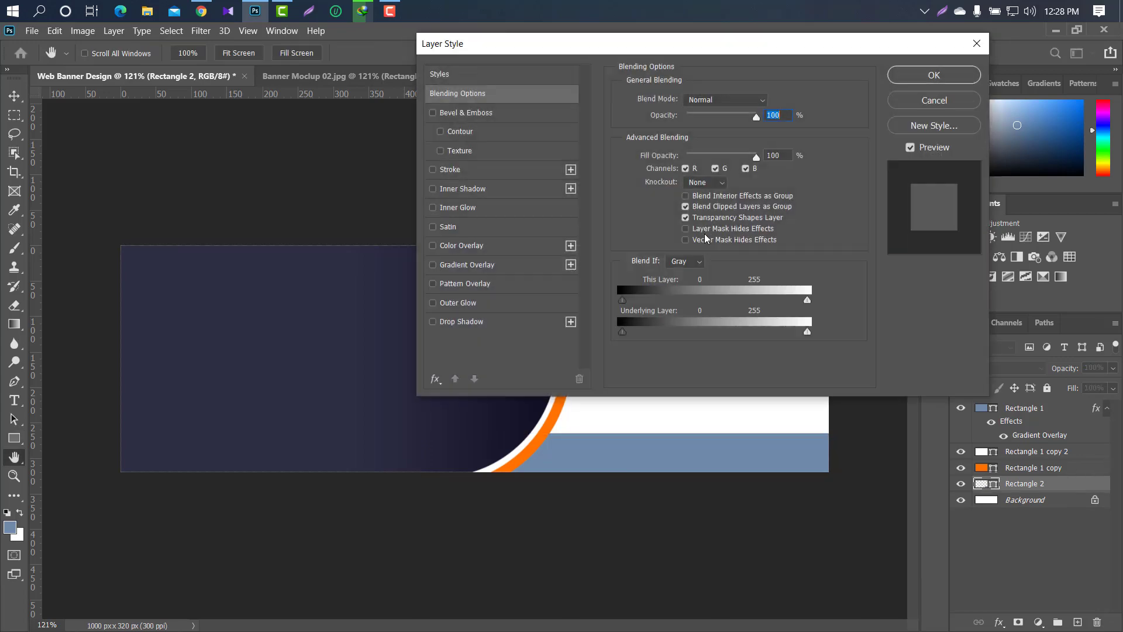
{"action": "left_click_drag", "start_coordinate": [672, 47], "coordinate": [1002, 37]}
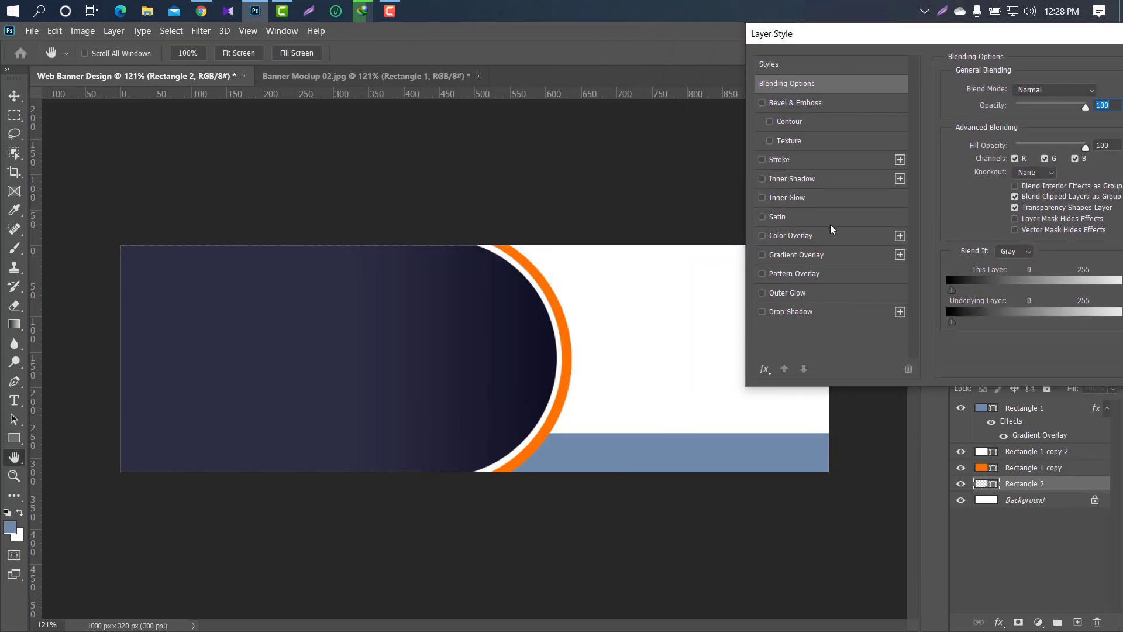
{"action": "left_click", "coordinate": [819, 235]}
{"action": "left_click", "coordinate": [1103, 92]}
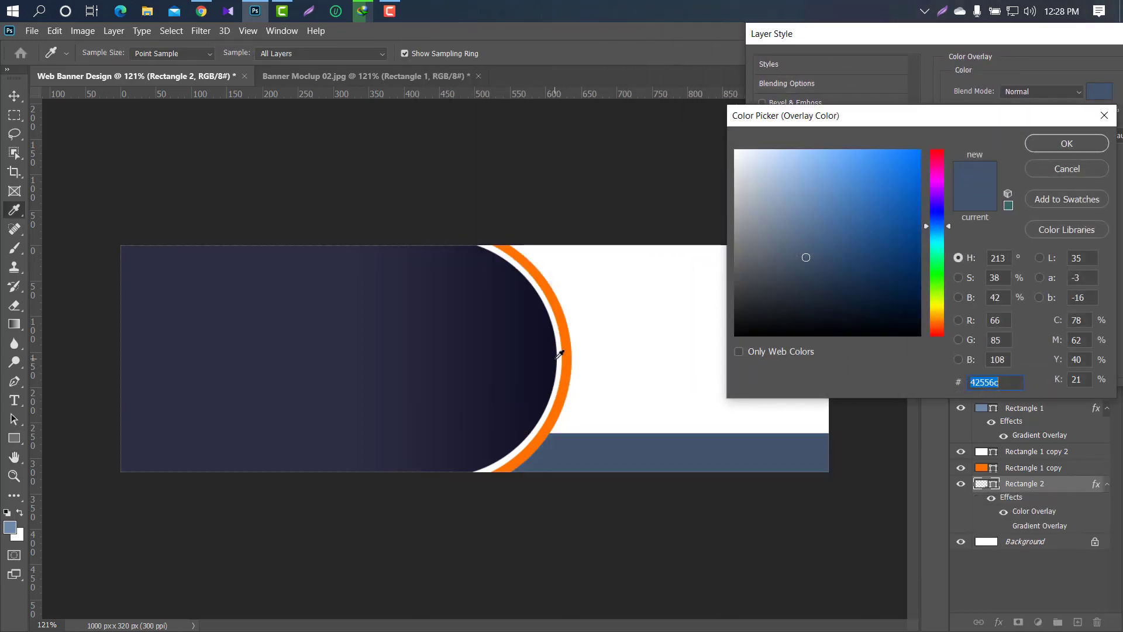
{"action": "left_click", "coordinate": [557, 357]}
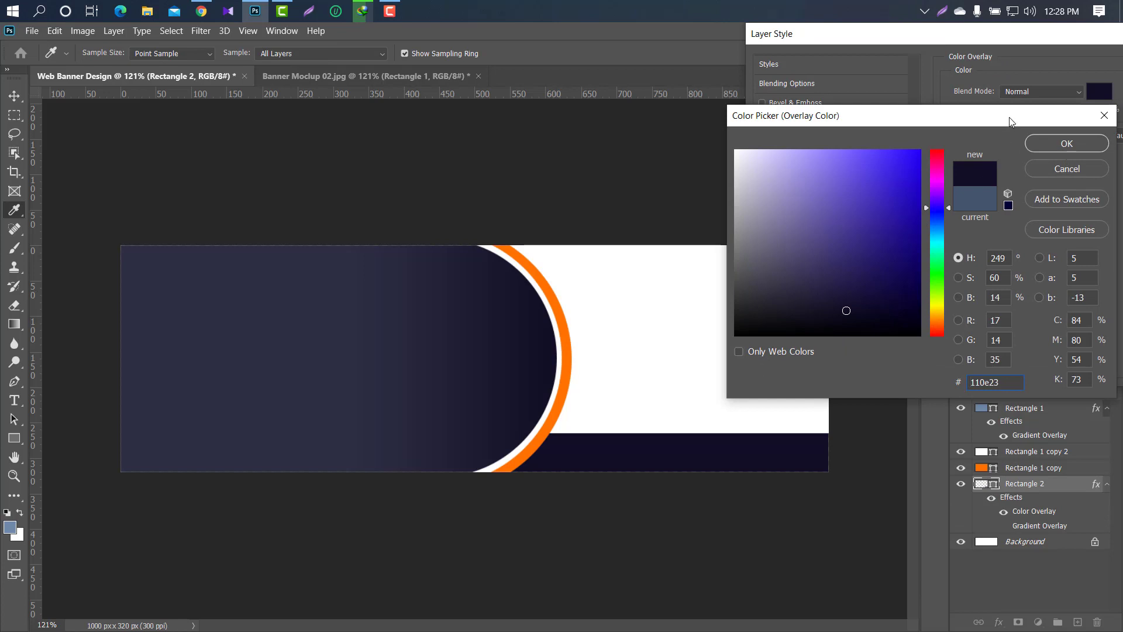
{"action": "key", "text": "Return"}
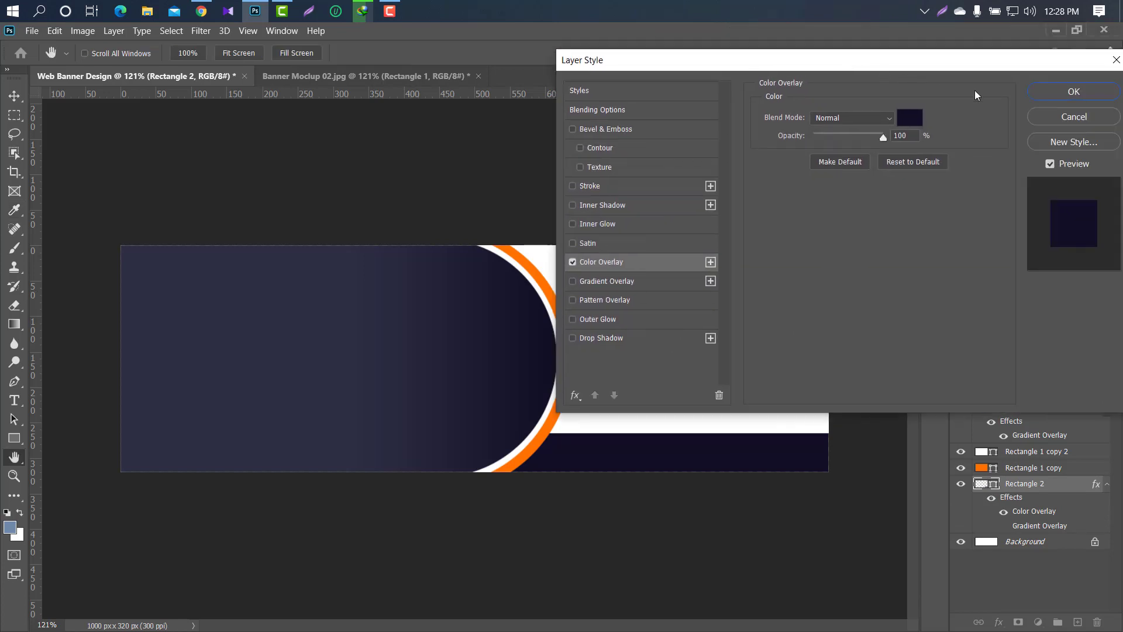
{"action": "left_click", "coordinate": [1075, 91]}
Step: Add a Drop Shadow to the orange curved band and apply the layer style
{"action": "left_click", "coordinate": [12, 97]}
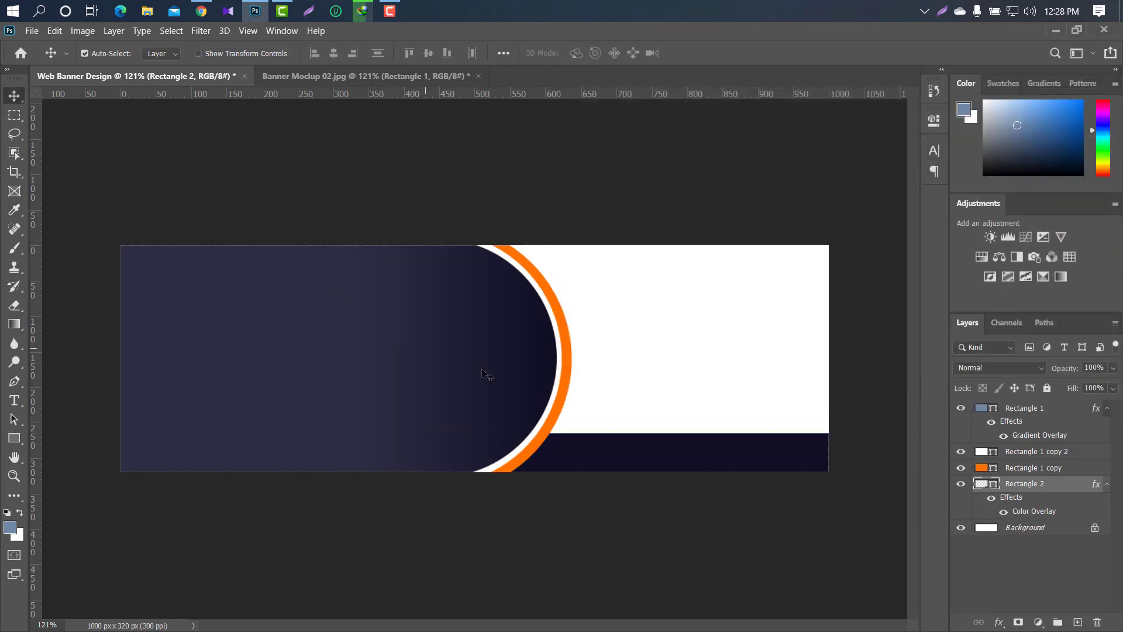
{"action": "left_click", "coordinate": [569, 383]}
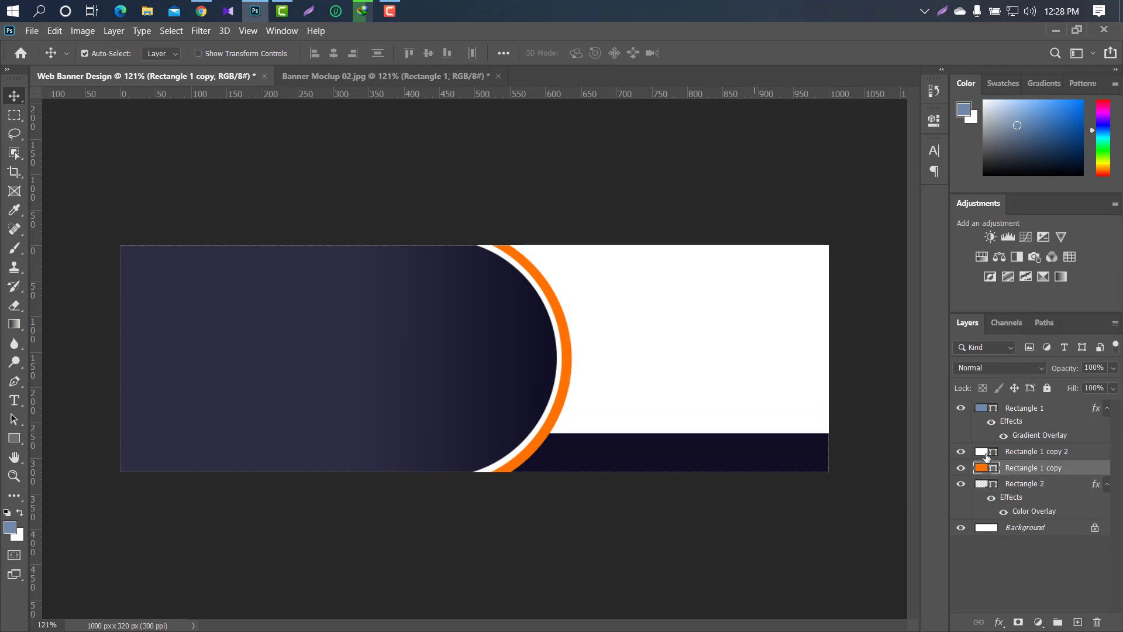
{"action": "double_click", "coordinate": [1083, 468]}
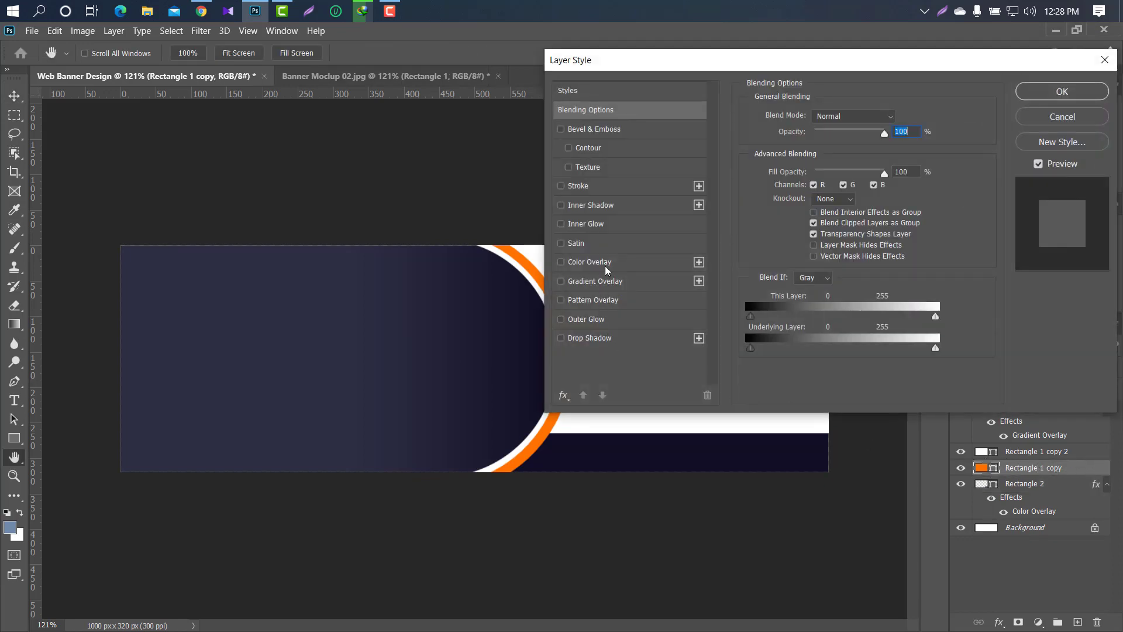
{"action": "left_click", "coordinate": [608, 338]}
{"action": "left_click_drag", "start_coordinate": [636, 66], "coordinate": [647, 35]}
{"action": "left_click", "coordinate": [1068, 58]}
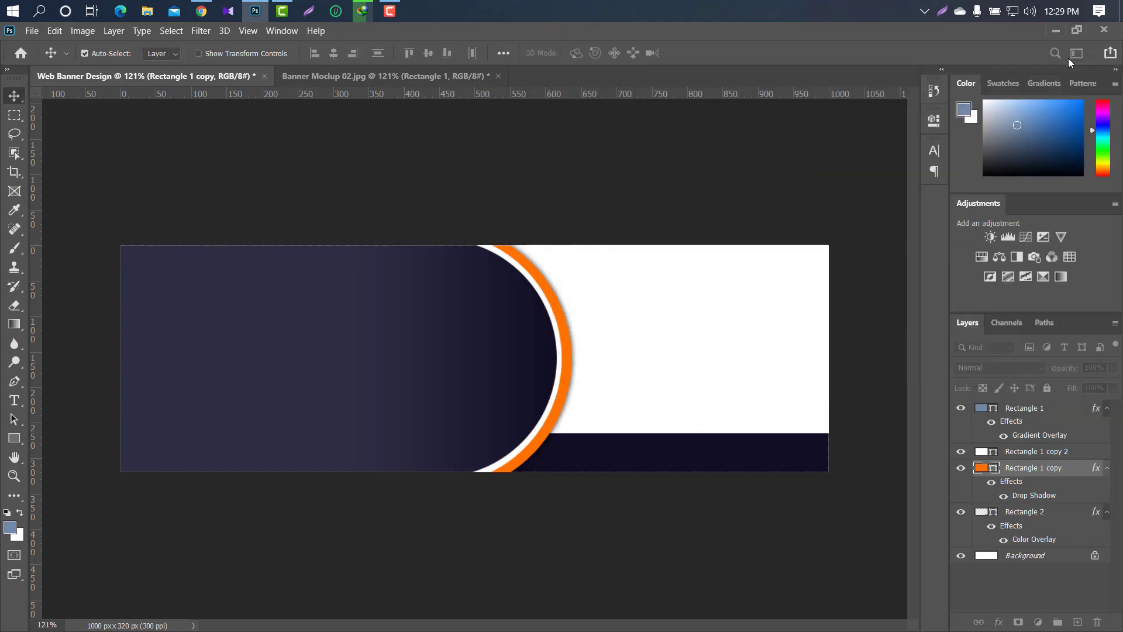
Step: Place the night skyline photo 3da30370ff71b151ef97ecc961172a28 from the City Image folder just above the Background layer, covering the banner's right part
{"action": "left_click", "coordinate": [652, 371]}
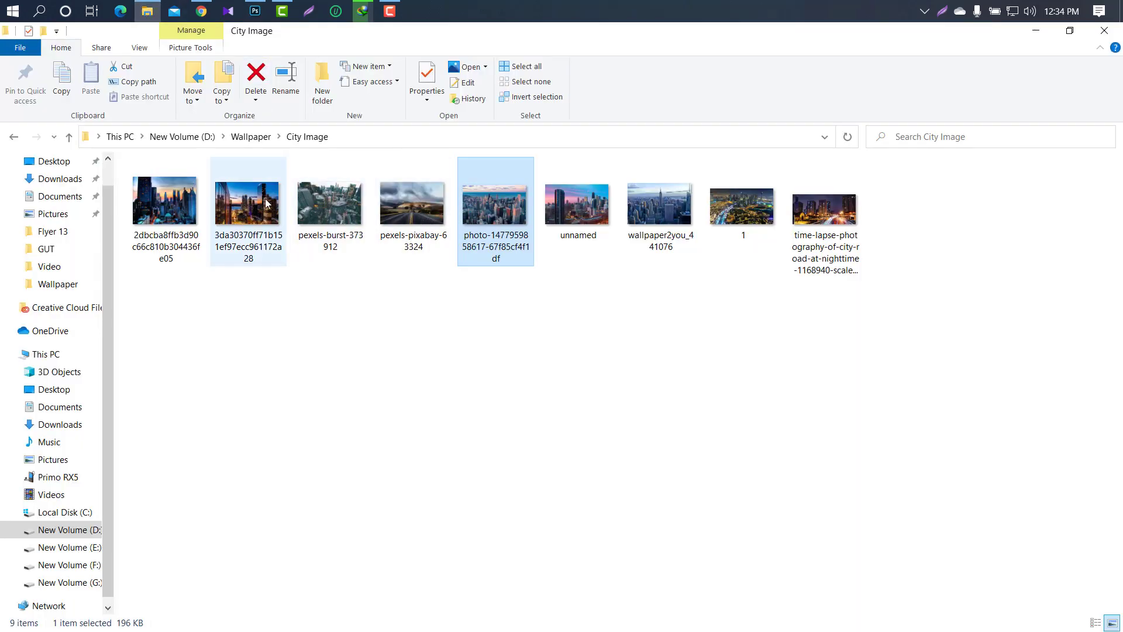
{"action": "left_click_drag", "start_coordinate": [249, 205], "coordinate": [790, 353]}
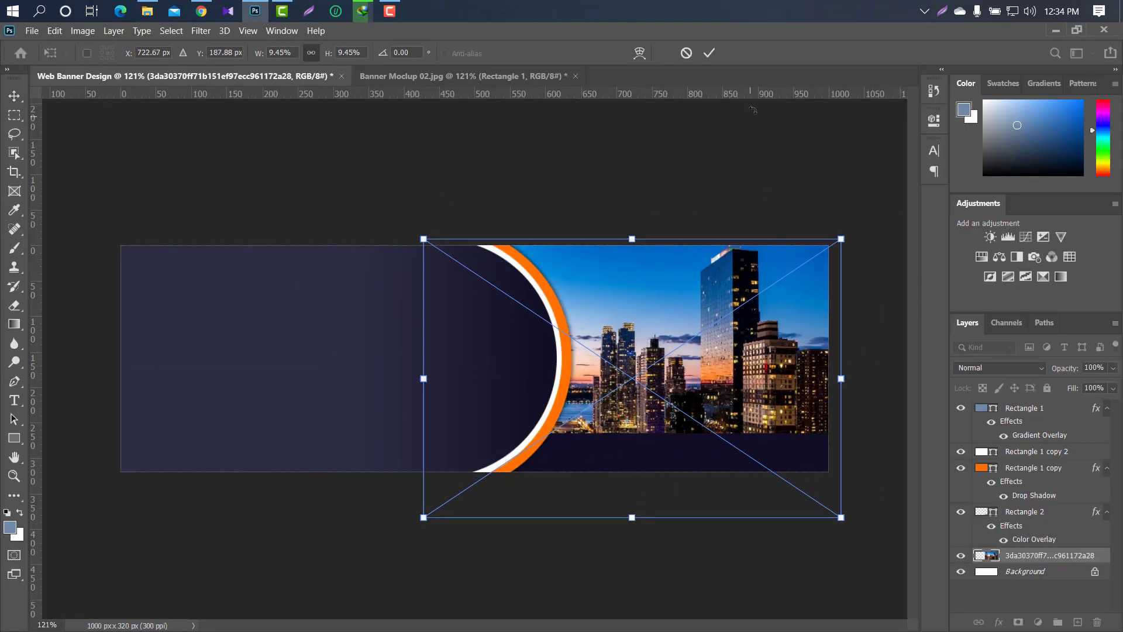
{"action": "left_click", "coordinate": [710, 54]}
Step: Draw a rectangle about 75 × 127 px above the gradient panel's layer, overlapping the banner's upper right corner
{"action": "left_click", "coordinate": [1060, 411]}
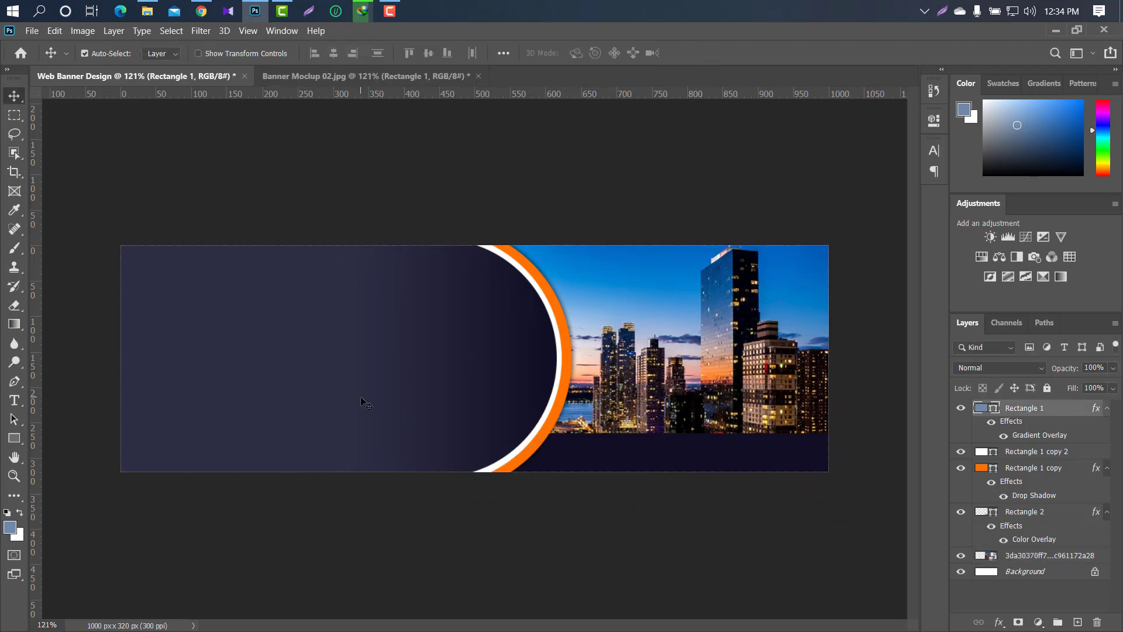
{"action": "left_click", "coordinate": [17, 438]}
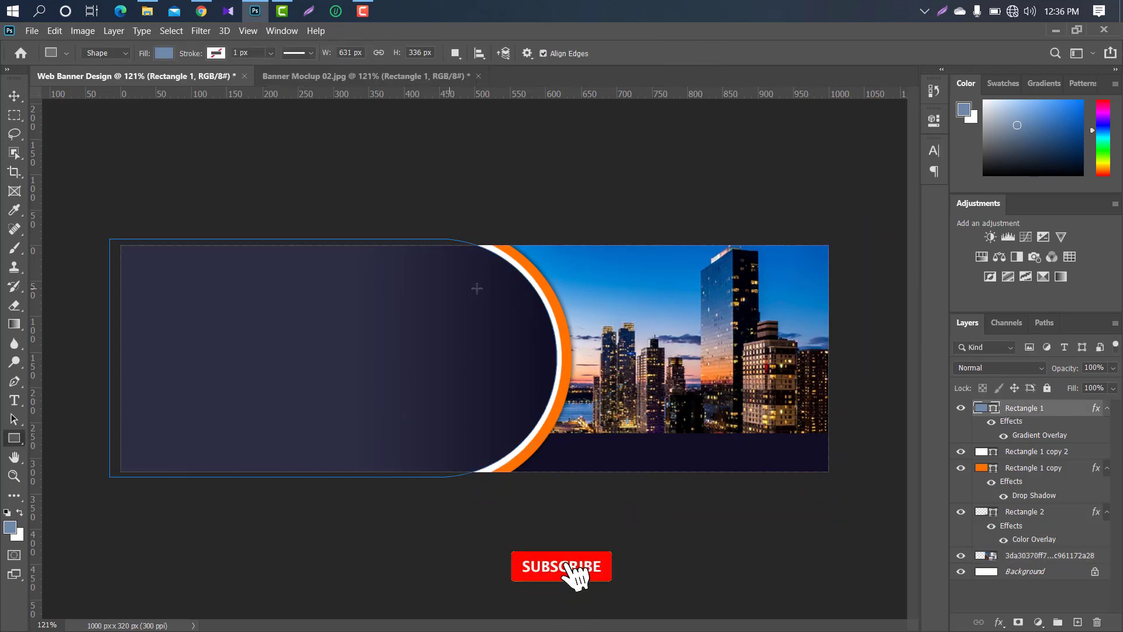
{"action": "scroll", "coordinate": [476, 289], "scroll_direction": "up", "scroll_amount": 3}
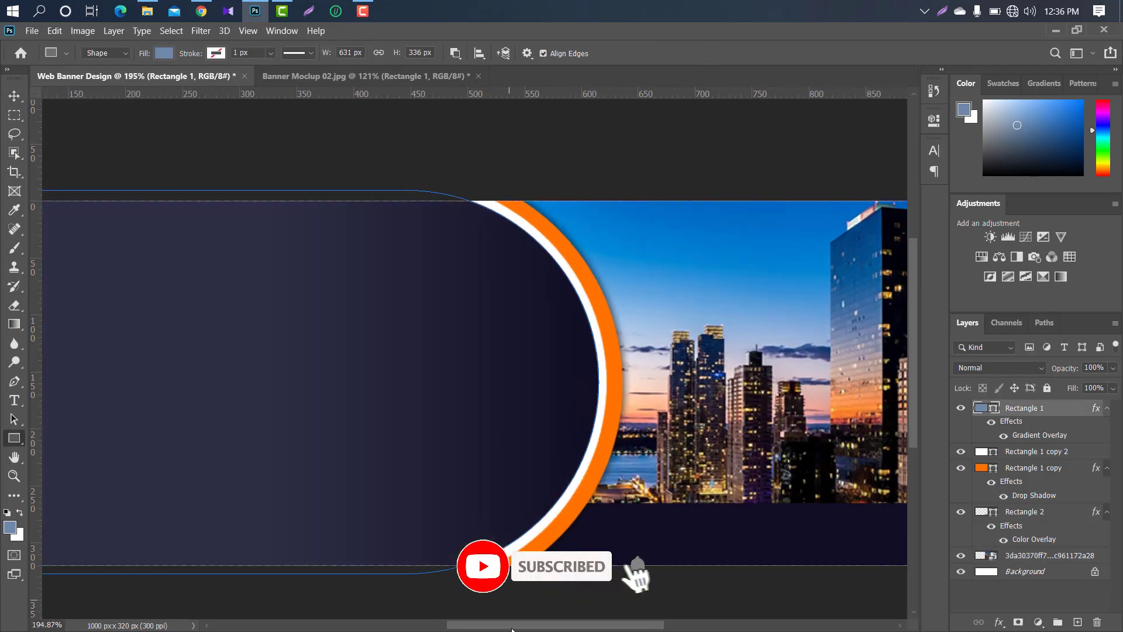
{"action": "left_click_drag", "start_coordinate": [512, 629], "coordinate": [623, 627]}
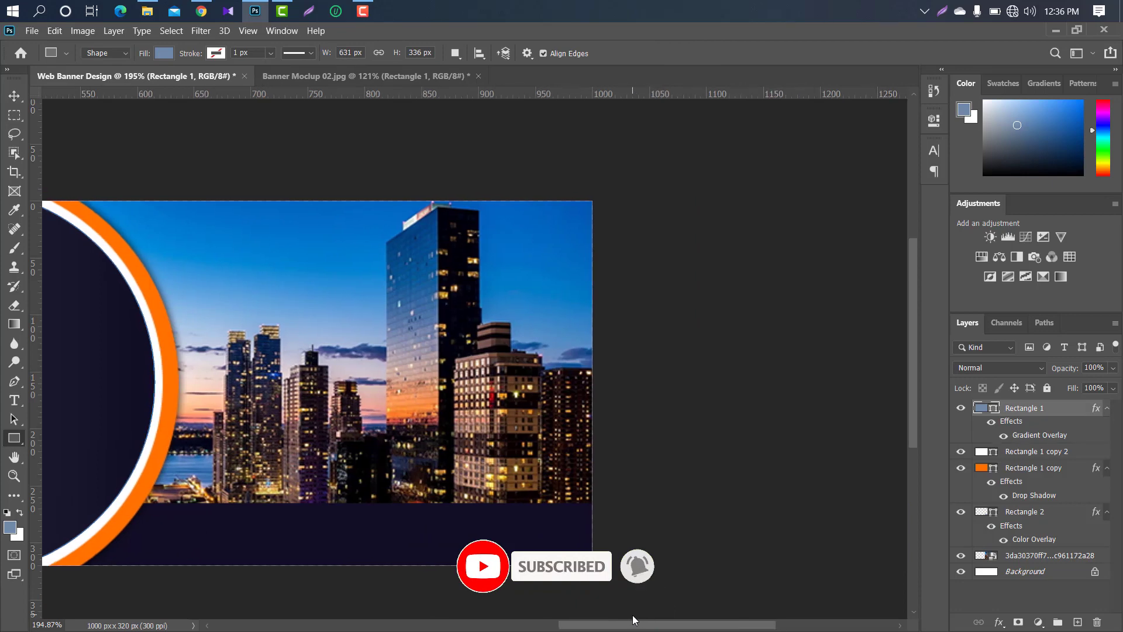
{"action": "left_click_drag", "start_coordinate": [508, 189], "coordinate": [593, 332]}
Step: Round the new rectangle's two lower corners to 37.5 px and keep both upper corners at 0 px
{"action": "left_click", "coordinate": [730, 266]}
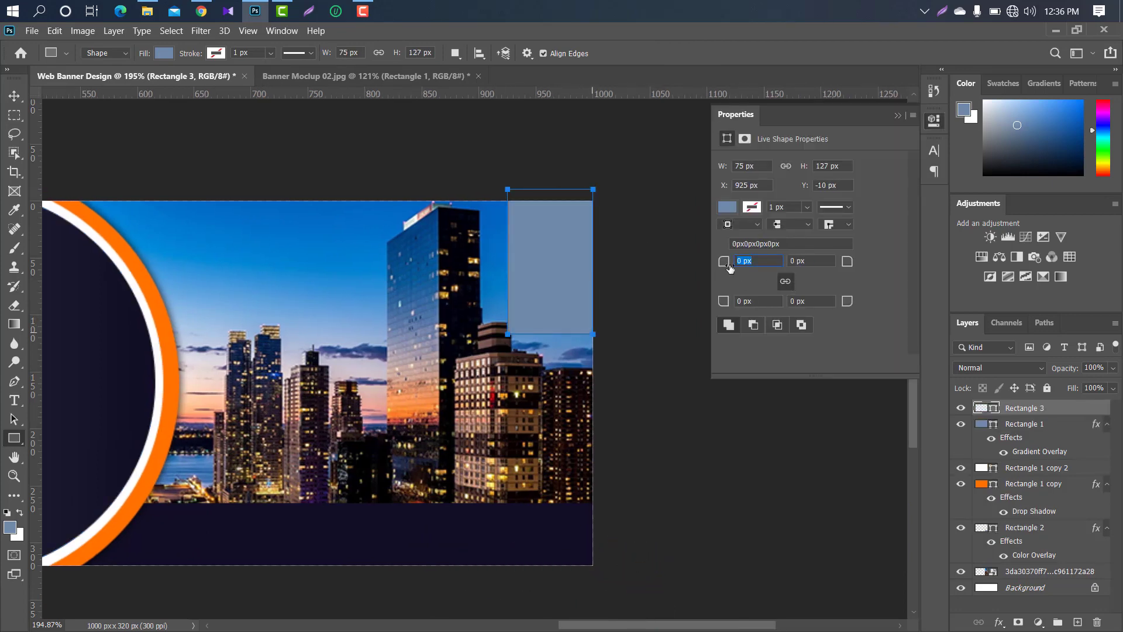
{"action": "left_click_drag", "start_coordinate": [724, 265], "coordinate": [789, 283]}
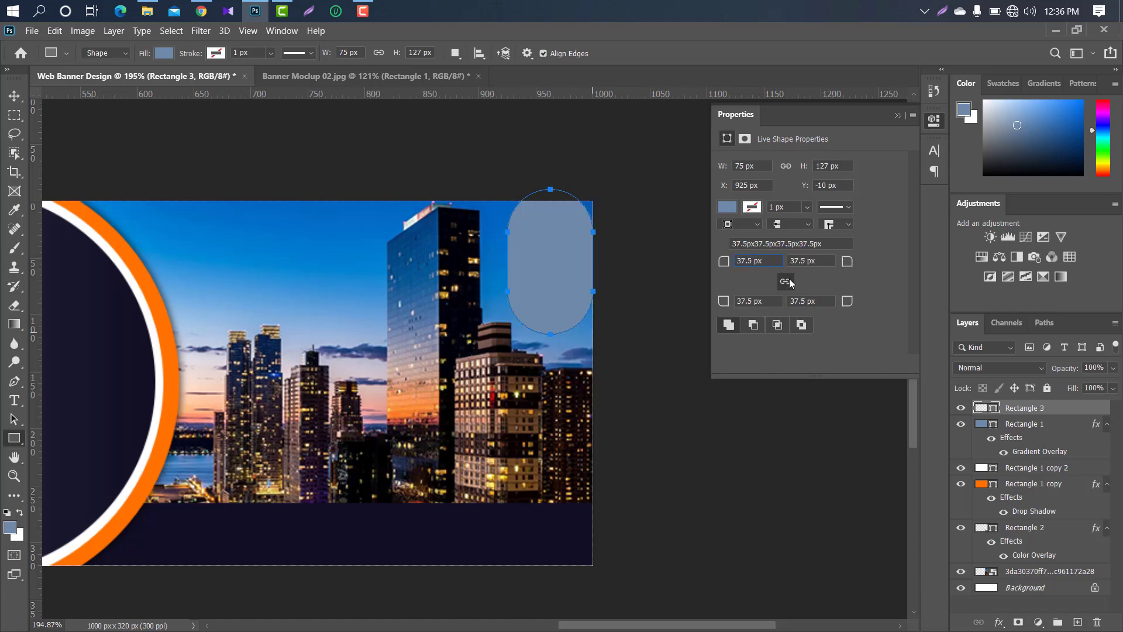
{"action": "type", "text": "0"}
{"action": "key", "text": "Tab"}
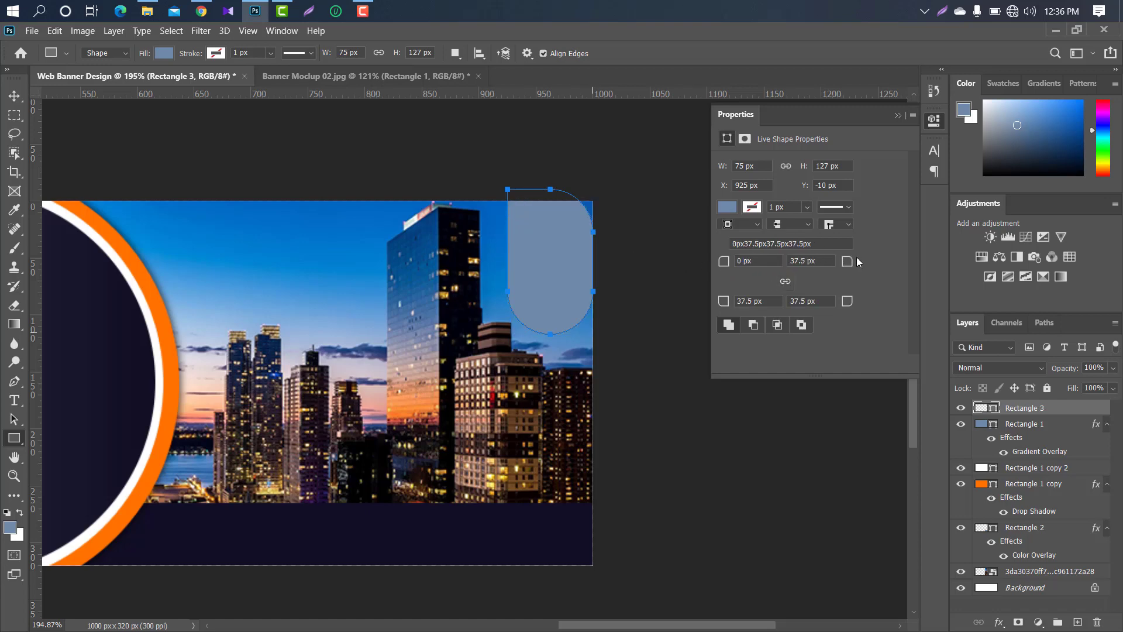
{"action": "type", "text": "0"}
{"action": "key", "text": "Return"}
{"action": "left_click", "coordinate": [761, 263]}
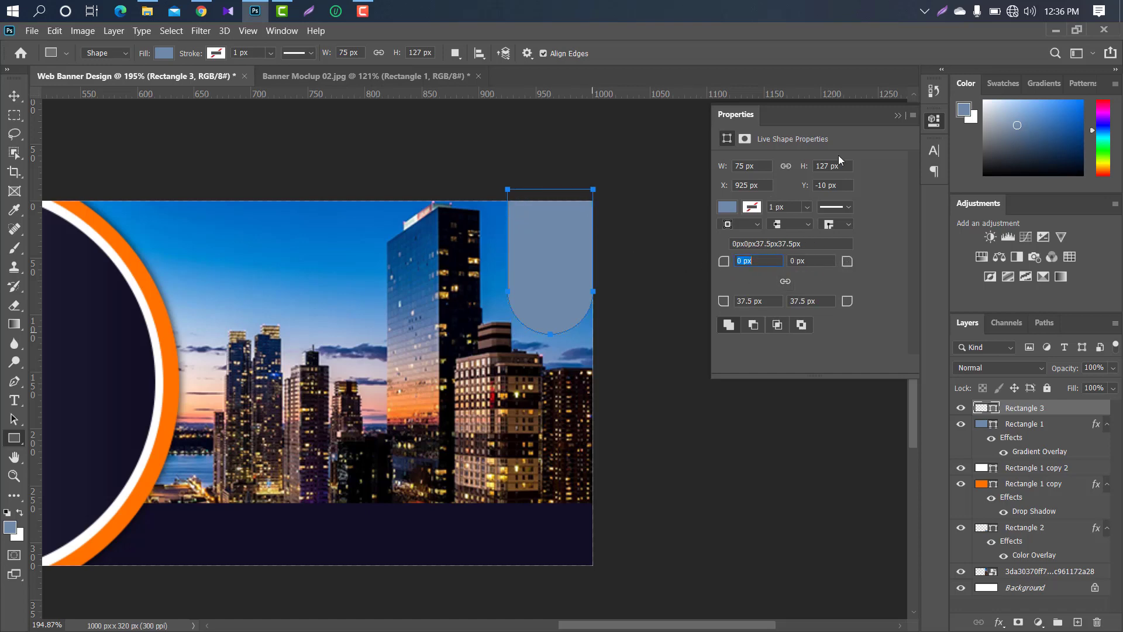
{"action": "left_click", "coordinate": [898, 116]}
Step: Fill the rounded tab with orange ff7200 and move it slightly upward past the banner's top edge
{"action": "left_click", "coordinate": [20, 100]}
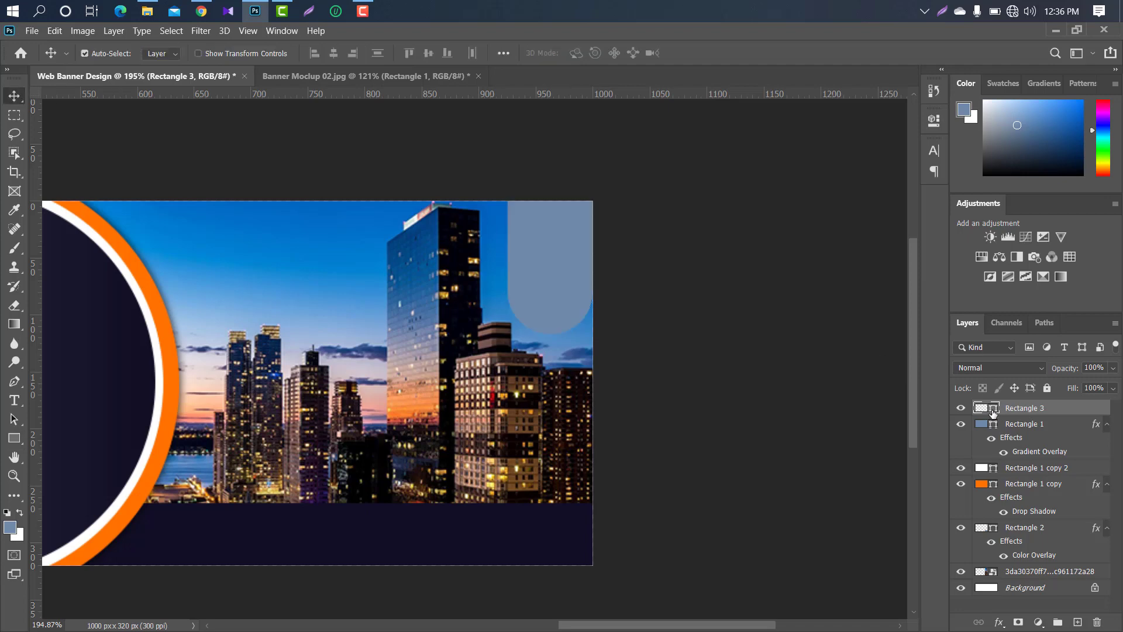
{"action": "double_click", "coordinate": [993, 413]}
{"action": "type", "text": "ff7200"}
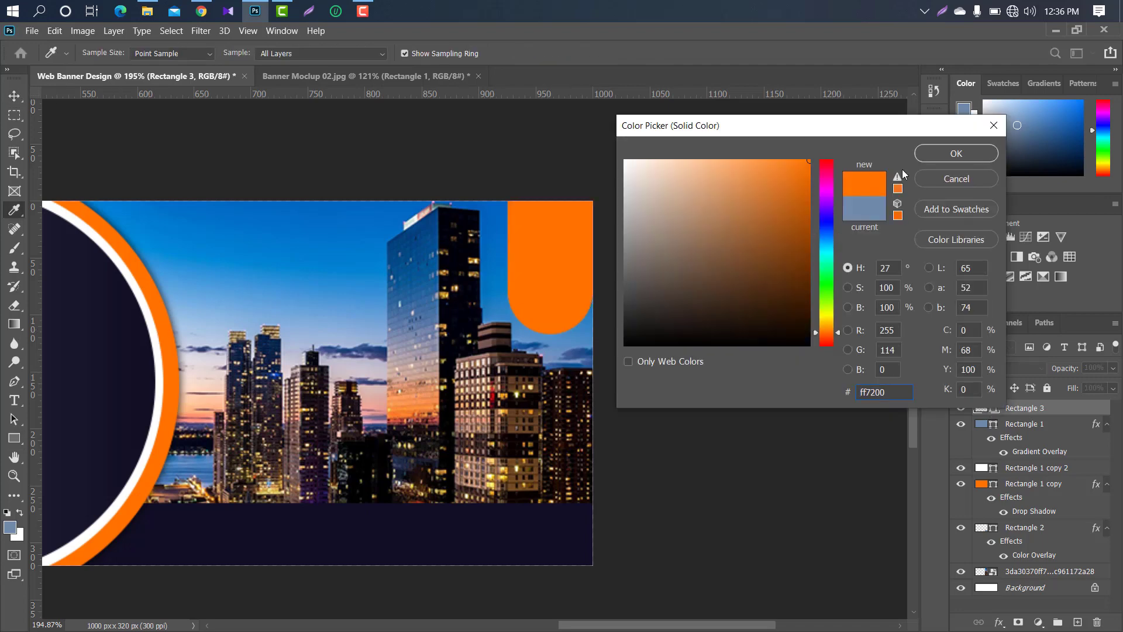
{"action": "left_click", "coordinate": [957, 155]}
{"action": "left_click_drag", "start_coordinate": [559, 280], "coordinate": [560, 257]}
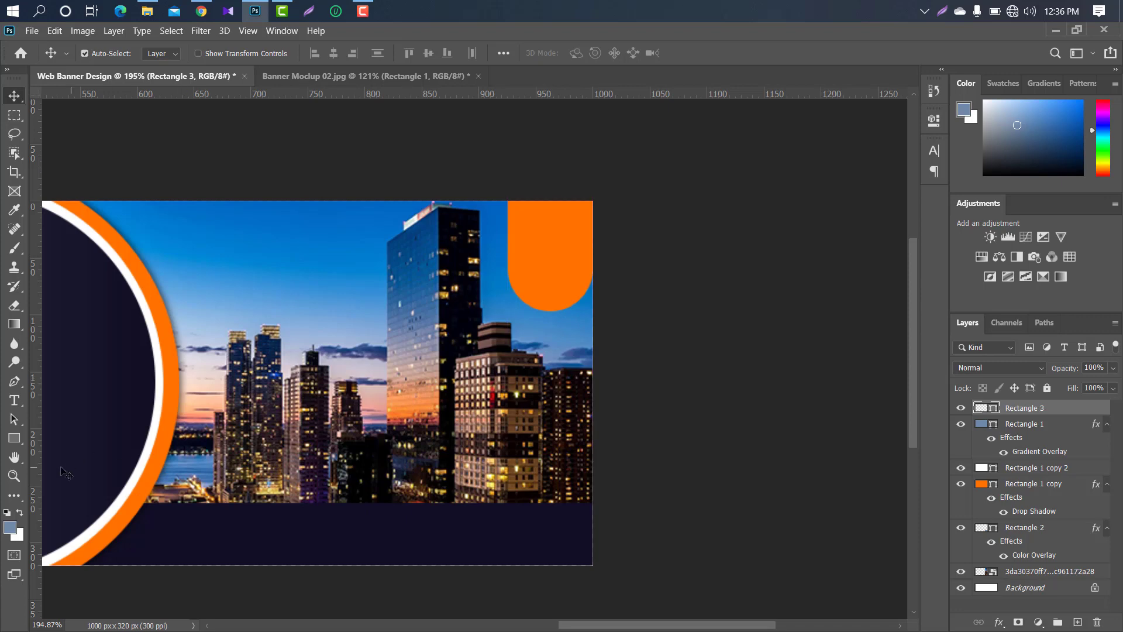
Step: Draw a circle about 66 px in diameter over the city photo's sky and fill it white
{"action": "right_click", "coordinate": [11, 440]}
{"action": "left_click", "coordinate": [69, 466]}
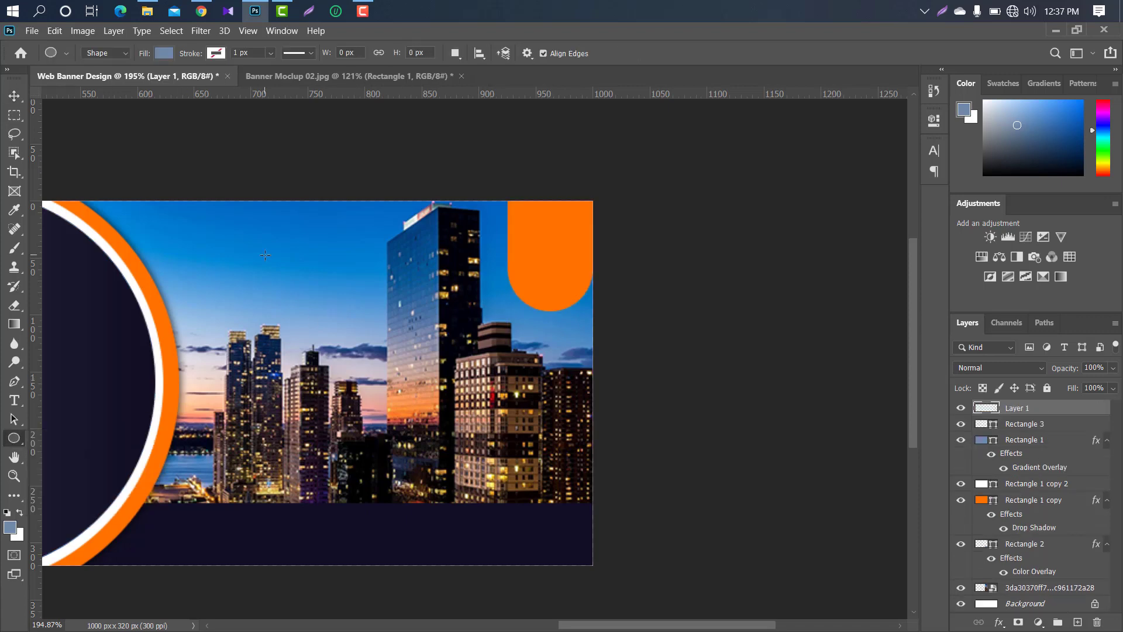
{"action": "left_click_drag", "start_coordinate": [265, 256], "coordinate": [352, 331]}
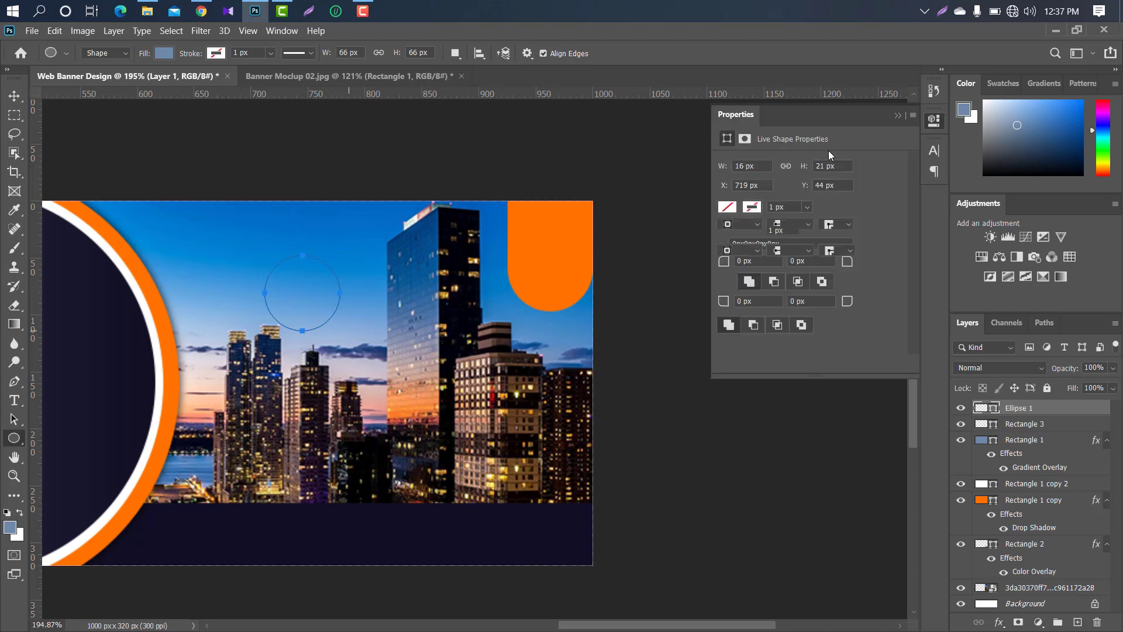
{"action": "left_click", "coordinate": [726, 231]}
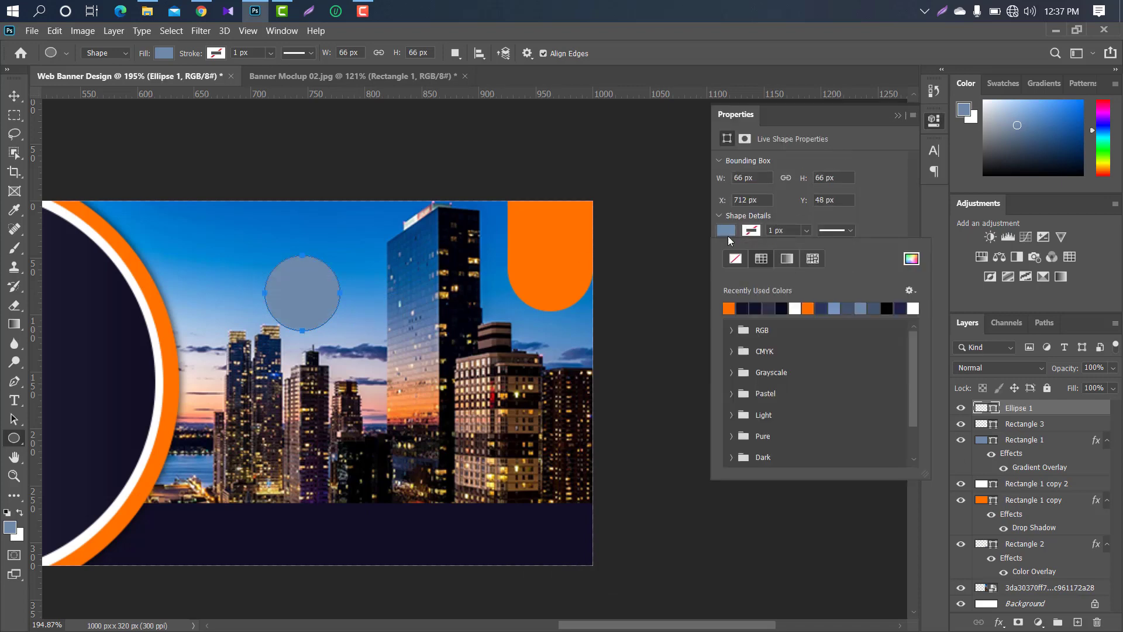
{"action": "left_click", "coordinate": [795, 308]}
Step: Move the white circle into the rounded end of the orange tab and adjust its size and position to fit
{"action": "key", "text": "v"}
{"action": "left_click_drag", "start_coordinate": [301, 297], "coordinate": [548, 267]}
{"action": "key", "text": "ctrl+t"}
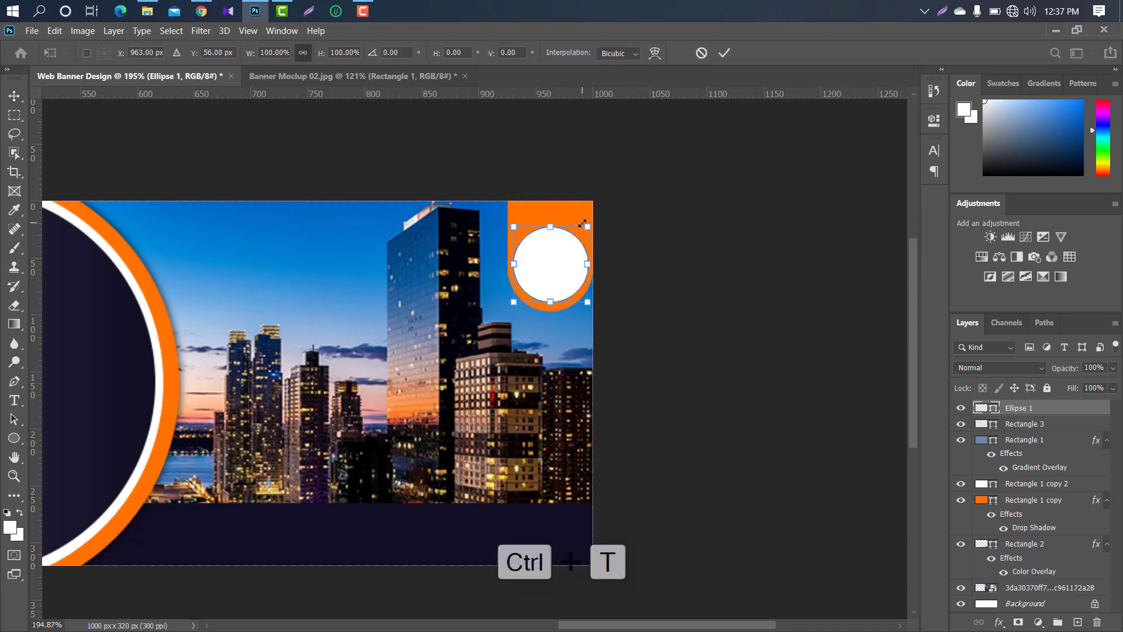
{"action": "mouse_move", "coordinate": [582, 223]}
{"action": "left_mouse_down"}
{"action": "mouse_move", "coordinate": [577, 234]}
{"action": "mouse_move", "coordinate": [590, 225]}
{"action": "left_mouse_up"}
{"action": "left_click", "coordinate": [724, 53]}
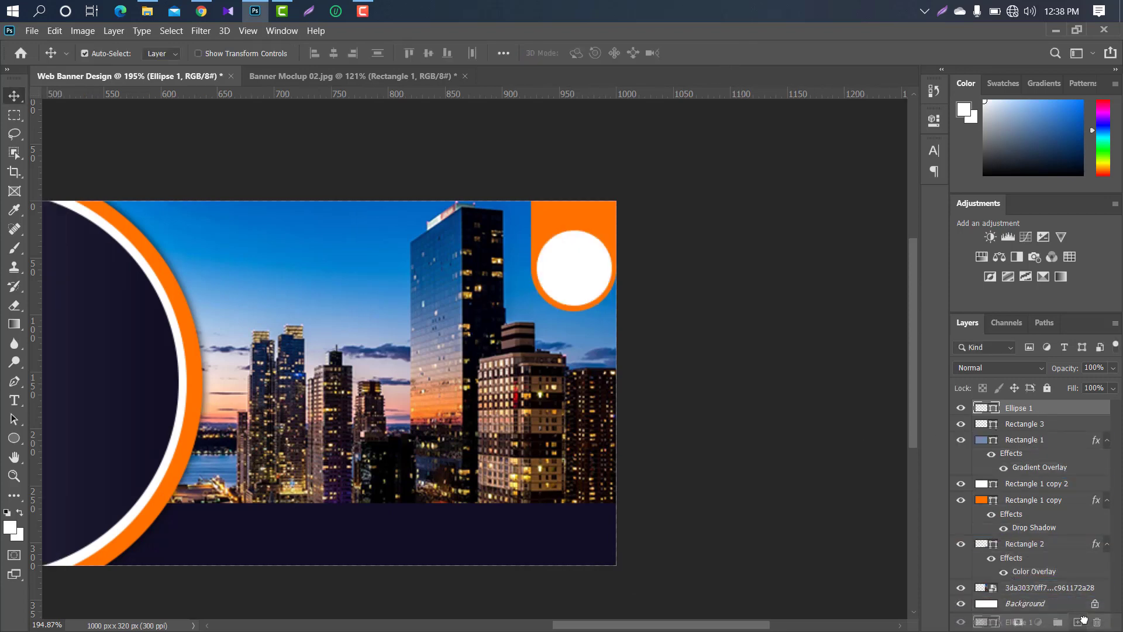
Step: Duplicate the white circle, place the copy beneath the original, and fill it with dark navy 121025 sampled from the curved panel
{"action": "key", "text": "ctrl+j"}
{"action": "left_click_drag", "start_coordinate": [1045, 417], "coordinate": [1041, 434]}
{"action": "double_click", "coordinate": [994, 425]}
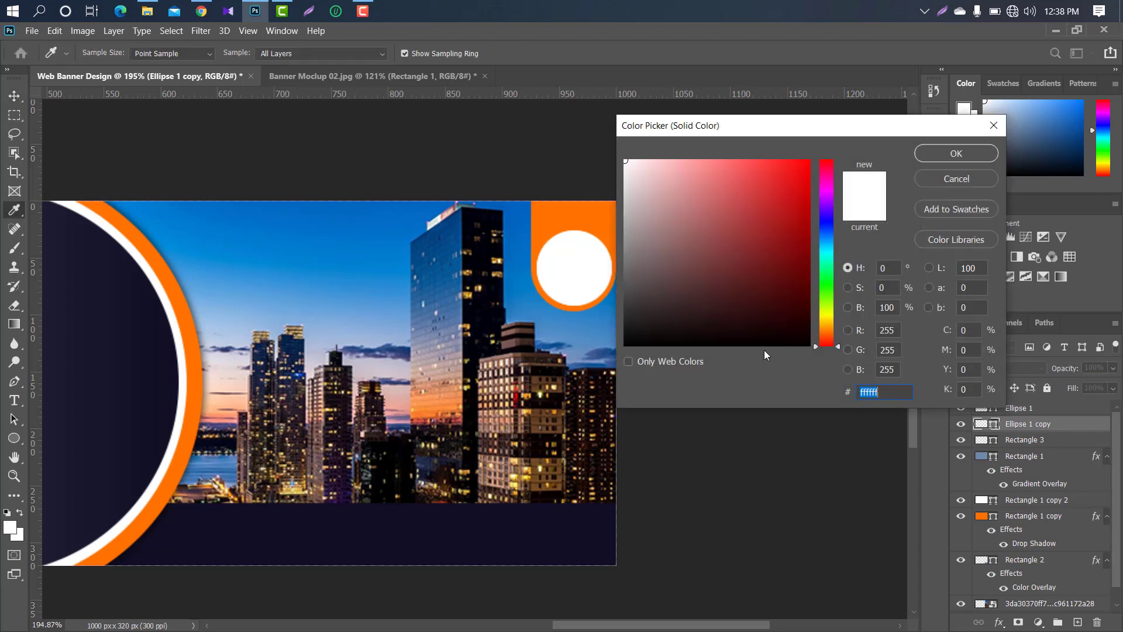
{"action": "left_click", "coordinate": [652, 339]}
{"action": "left_click", "coordinate": [157, 364]}
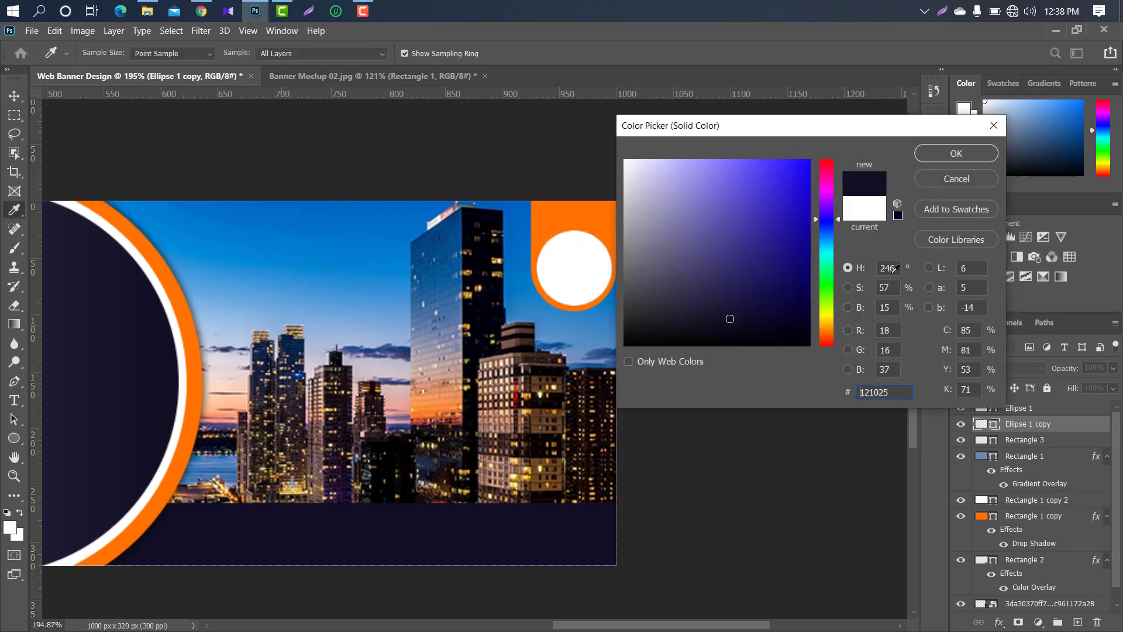
{"action": "left_click", "coordinate": [967, 156]}
Step: Scale the navy circle to about 104.5% so it forms an even rim around the white circle
{"action": "key", "text": "ctrl+t"}
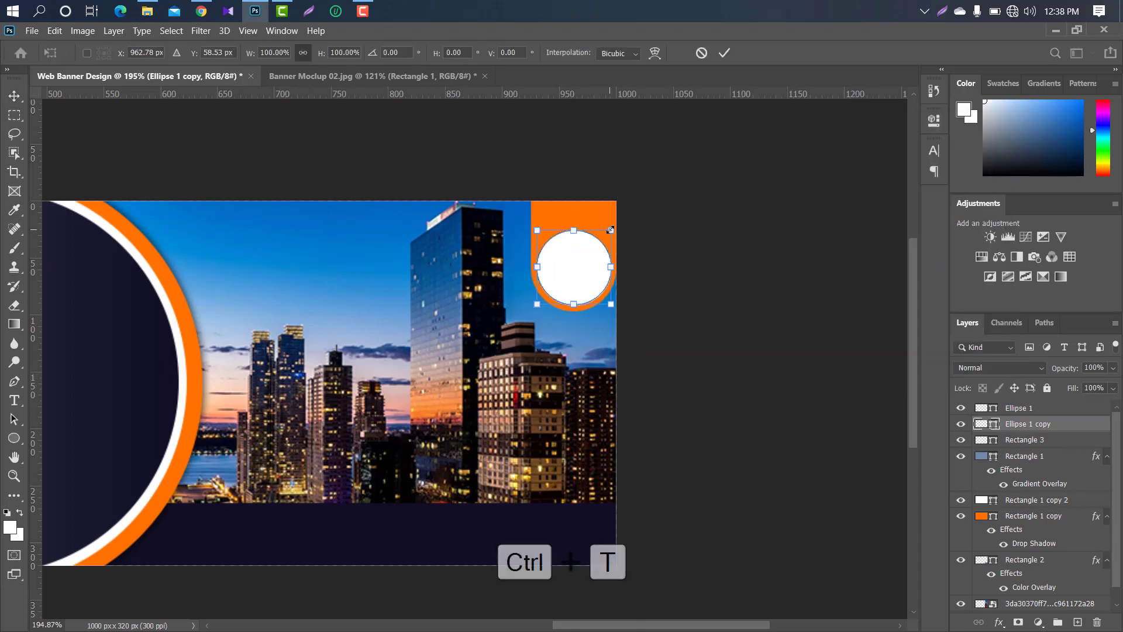
{"action": "left_click_drag", "start_coordinate": [612, 228], "coordinate": [616, 224]}
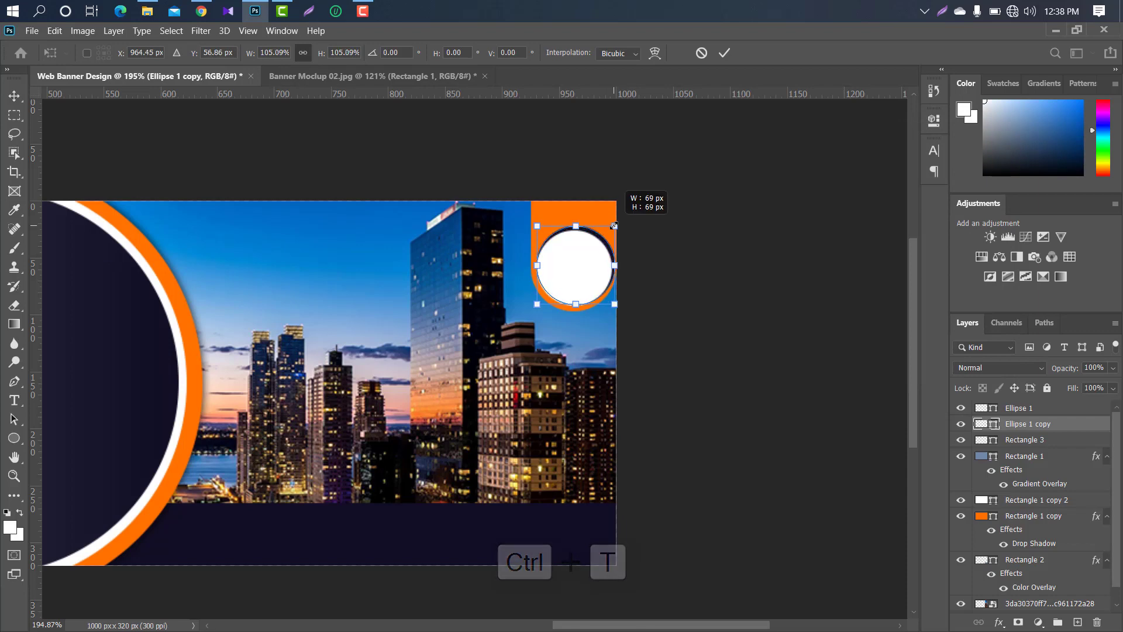
{"action": "left_click_drag", "start_coordinate": [540, 302], "coordinate": [539, 304]}
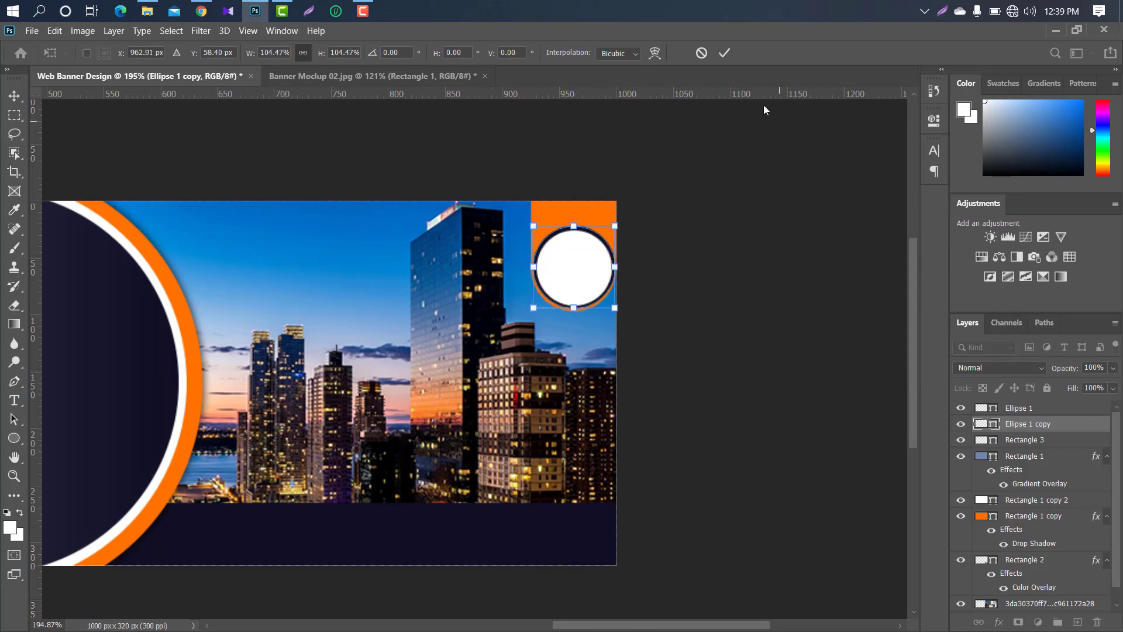
Step: Scale the white and navy circles down slightly together inside the orange tab
{"action": "left_click", "coordinate": [1021, 408]}
{"action": "left_click", "coordinate": [1048, 426], "text": "ctrl"}
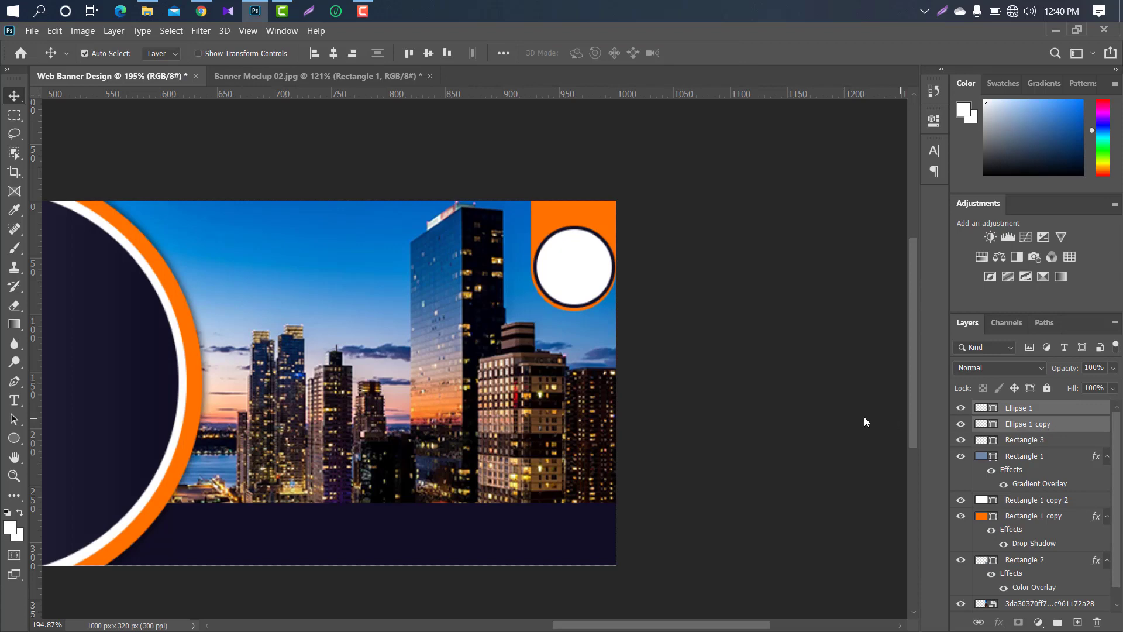
{"action": "key", "text": "ctrl+t"}
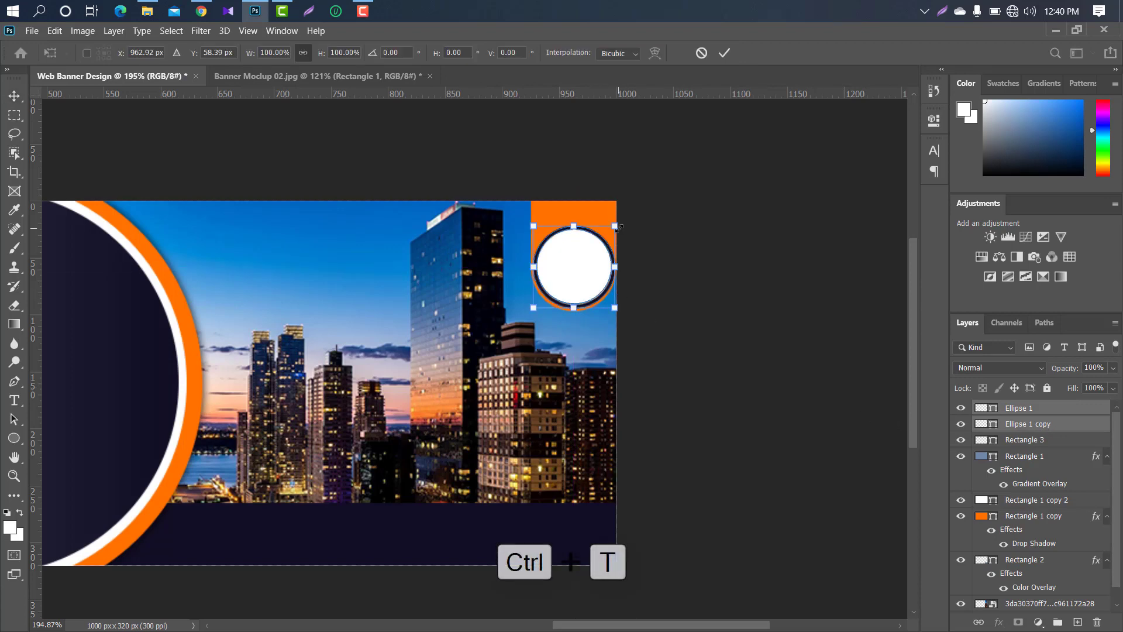
{"action": "left_click_drag", "start_coordinate": [617, 227], "coordinate": [612, 228]}
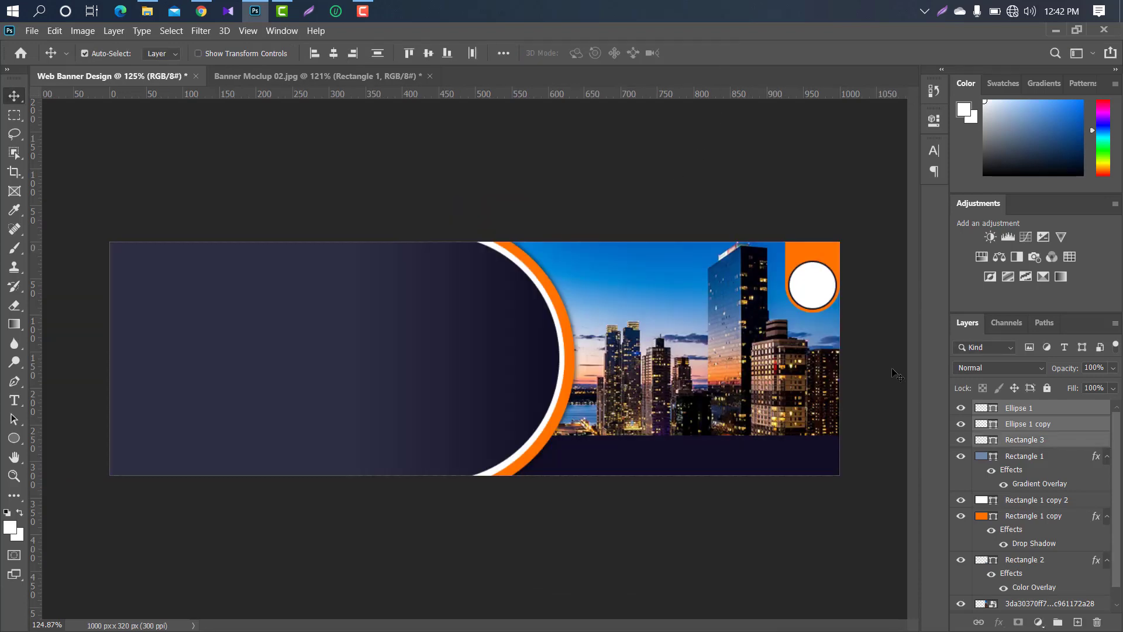
Step: Nudge the orange tab and its two circles down several pixels together
{"action": "key", "text": "Down"}
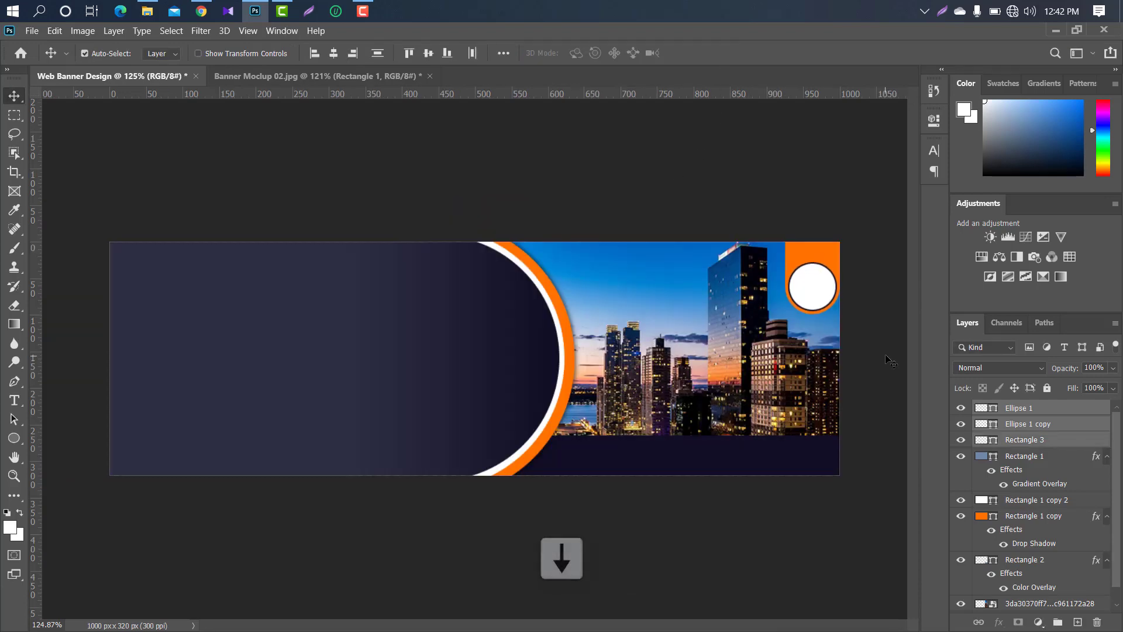
{"action": "key", "text": "Down"}
{"action": "key", "text": "Down"}
{"action": "key", "text": "Down"}
{"action": "key", "text": "Down"}
{"action": "key", "text": "Down"}
{"action": "key", "text": "Down"}
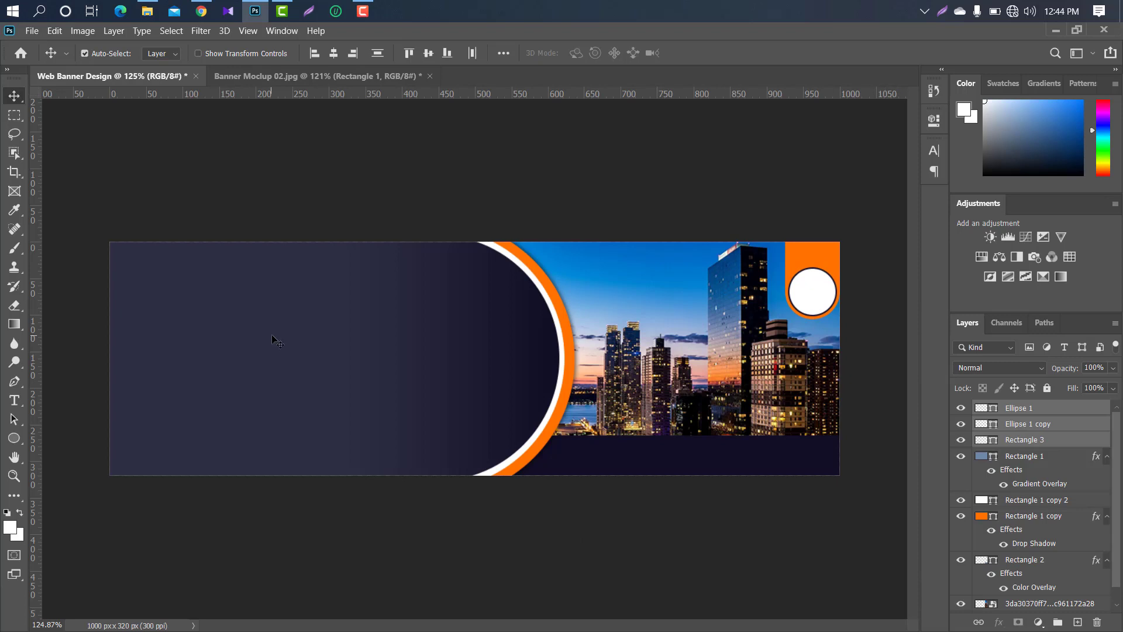
Step: Reposition the gradient overlay on the curved dark panel and reduce its scale for a darker, sharper blend
{"action": "left_click", "coordinate": [275, 339]}
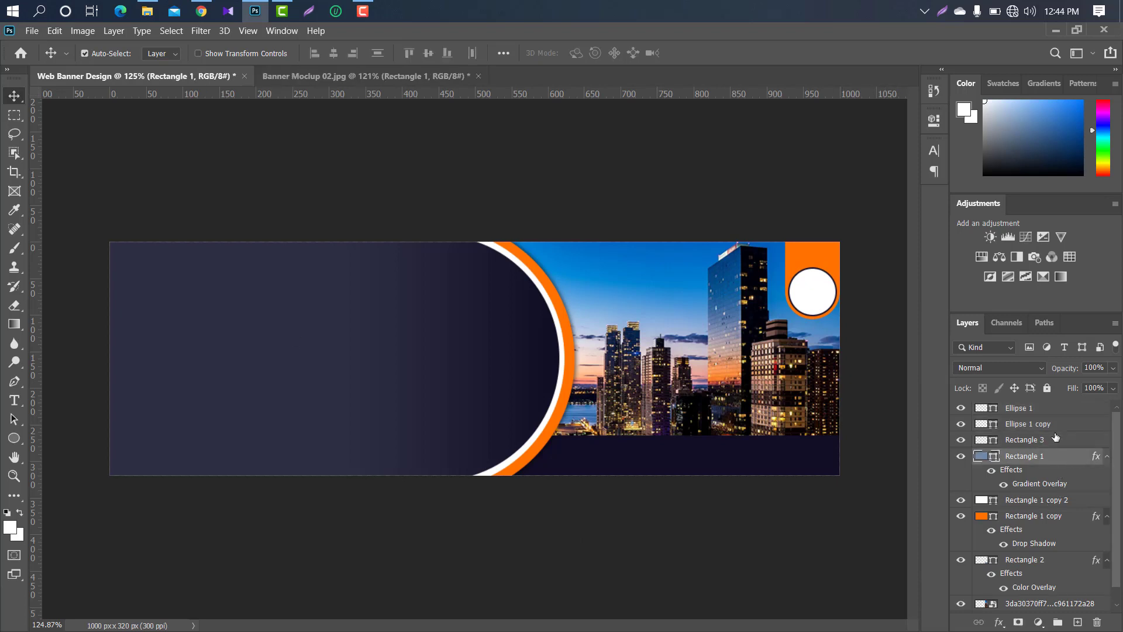
{"action": "double_click", "coordinate": [1056, 455]}
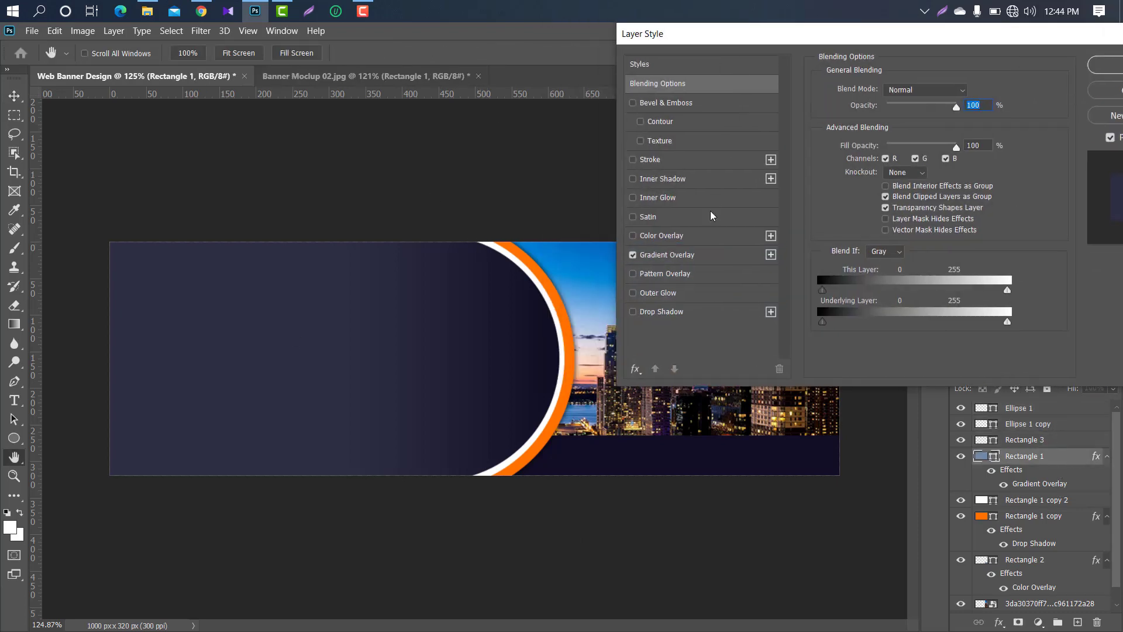
{"action": "left_click", "coordinate": [717, 256]}
{"action": "left_click_drag", "start_coordinate": [431, 325], "coordinate": [291, 308]}
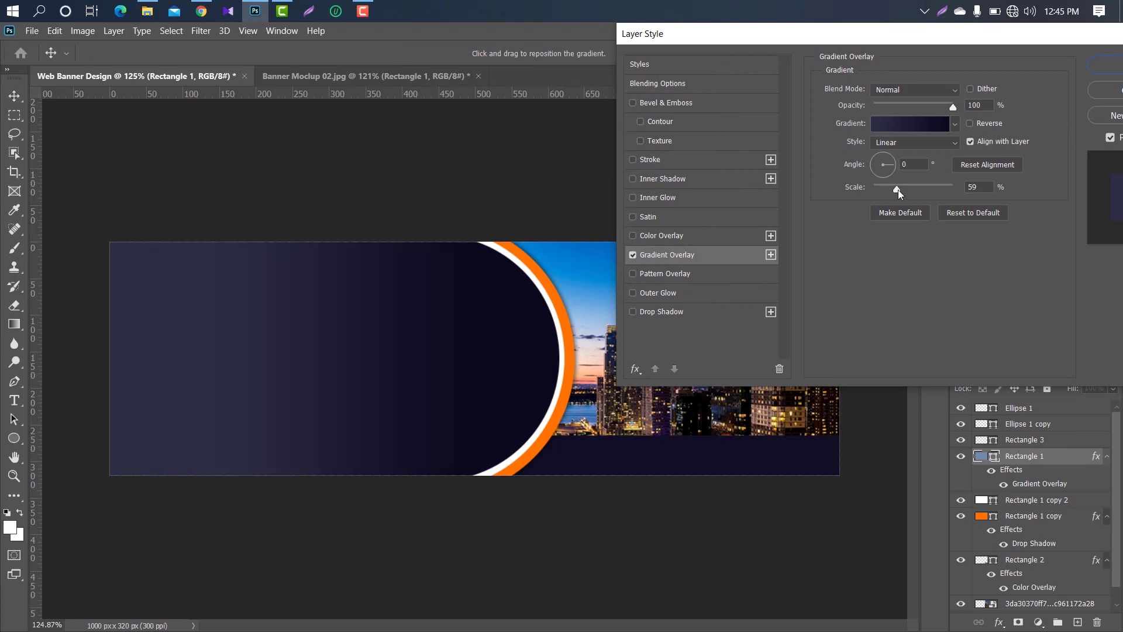
{"action": "left_click_drag", "start_coordinate": [921, 188], "coordinate": [906, 190]}
{"action": "left_click_drag", "start_coordinate": [910, 34], "coordinate": [703, 35]}
{"action": "left_click", "coordinate": [925, 70]}
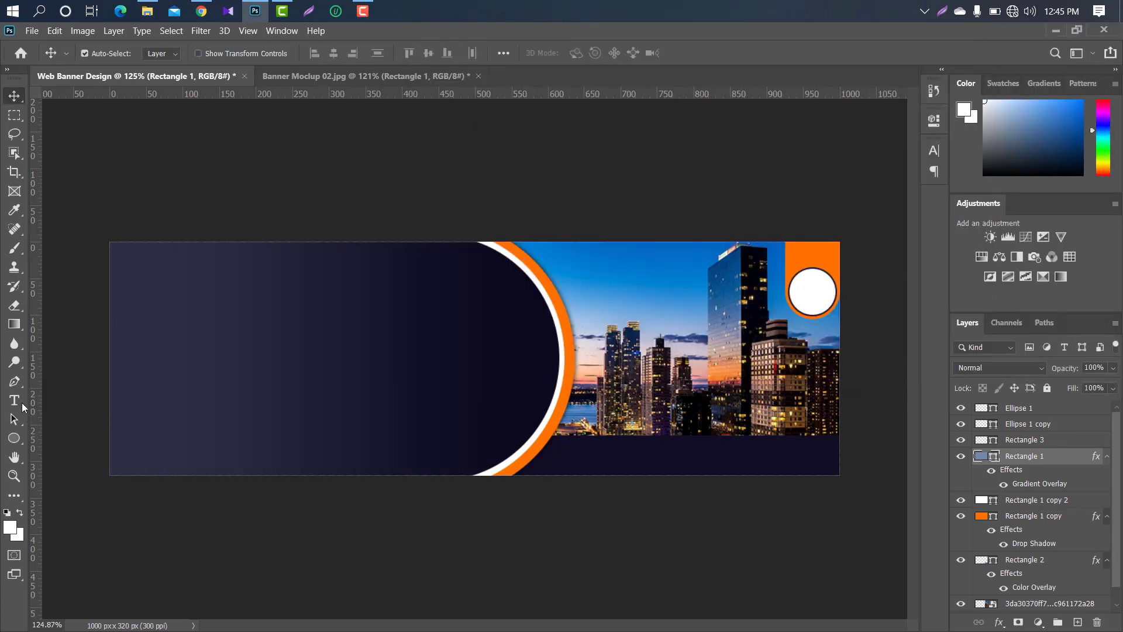
Step: Add the title text BANNER DESIGN near the upper part of the dark panel, above all existing layers
{"action": "left_click", "coordinate": [15, 401]}
{"action": "key", "text": "alt+period"}
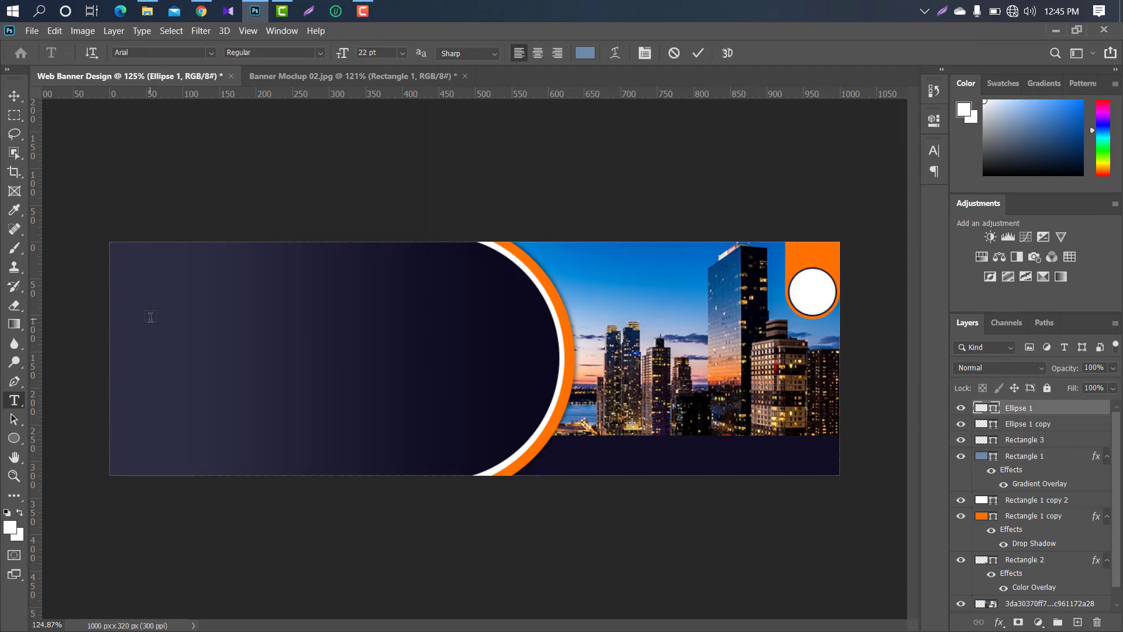
{"action": "left_click", "coordinate": [151, 317]}
{"action": "type", "text": "BANNER"}
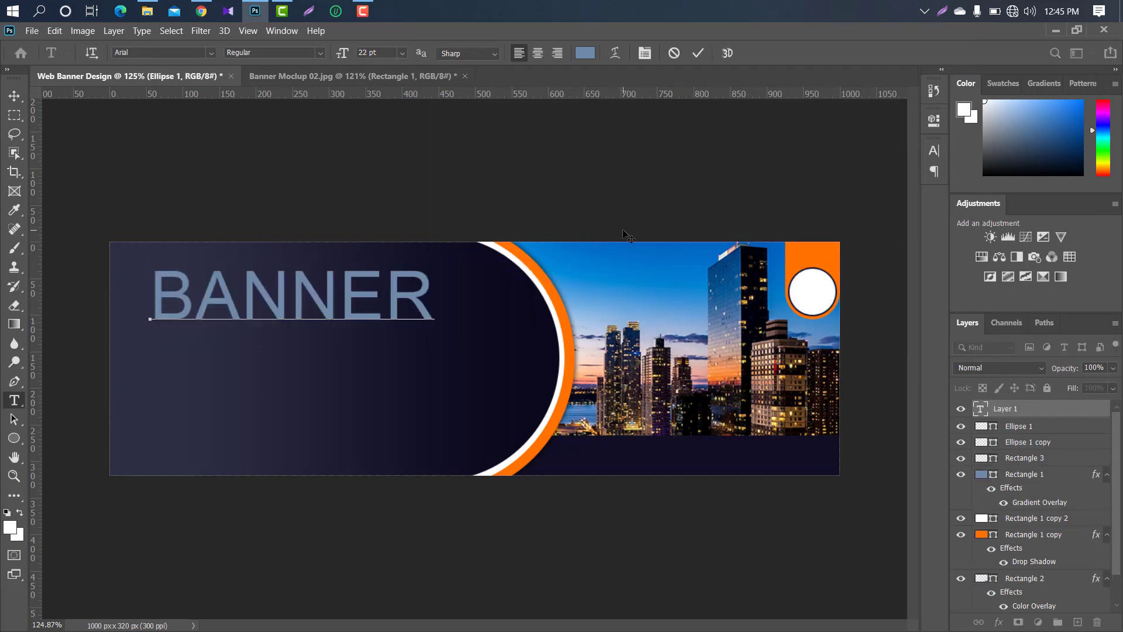
{"action": "type", "text": " DESIGN"}
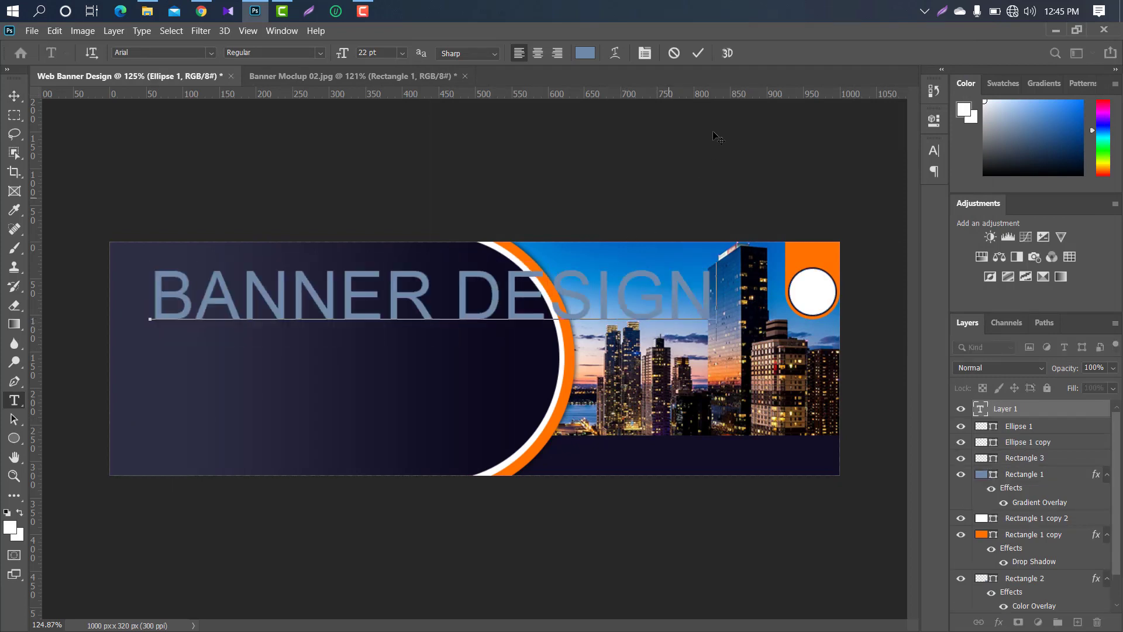
{"action": "left_click", "coordinate": [698, 53]}
Step: Scale the BANNER DESIGN title down to about 51.75% so it fits inside the dark panel
{"action": "key", "text": "ctrl+t"}
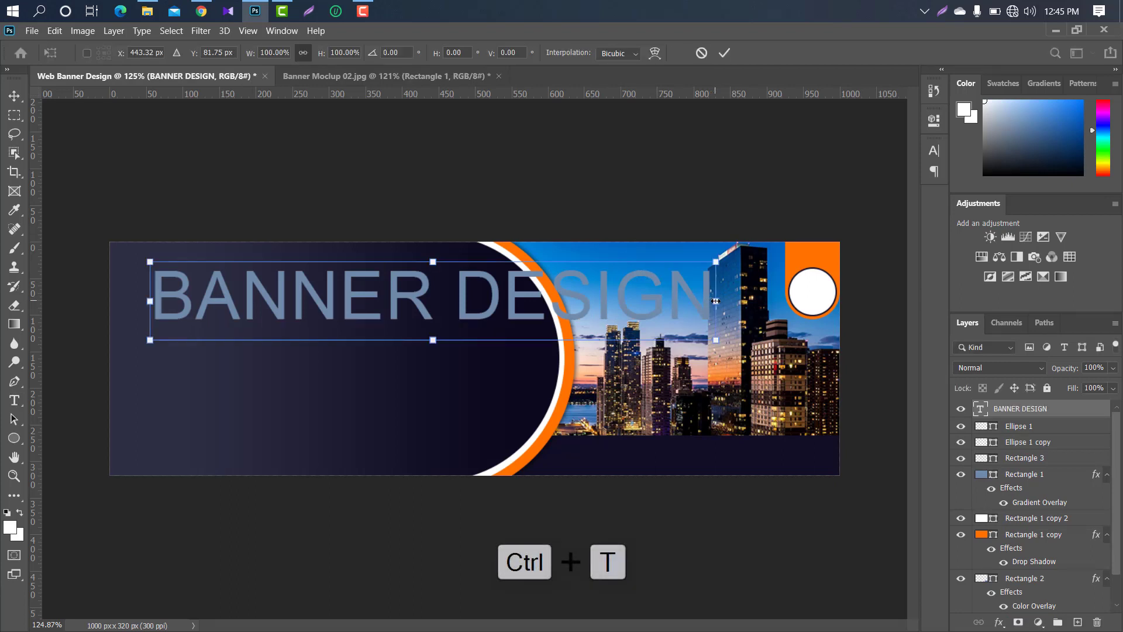
{"action": "left_click_drag", "start_coordinate": [715, 301], "coordinate": [386, 289]}
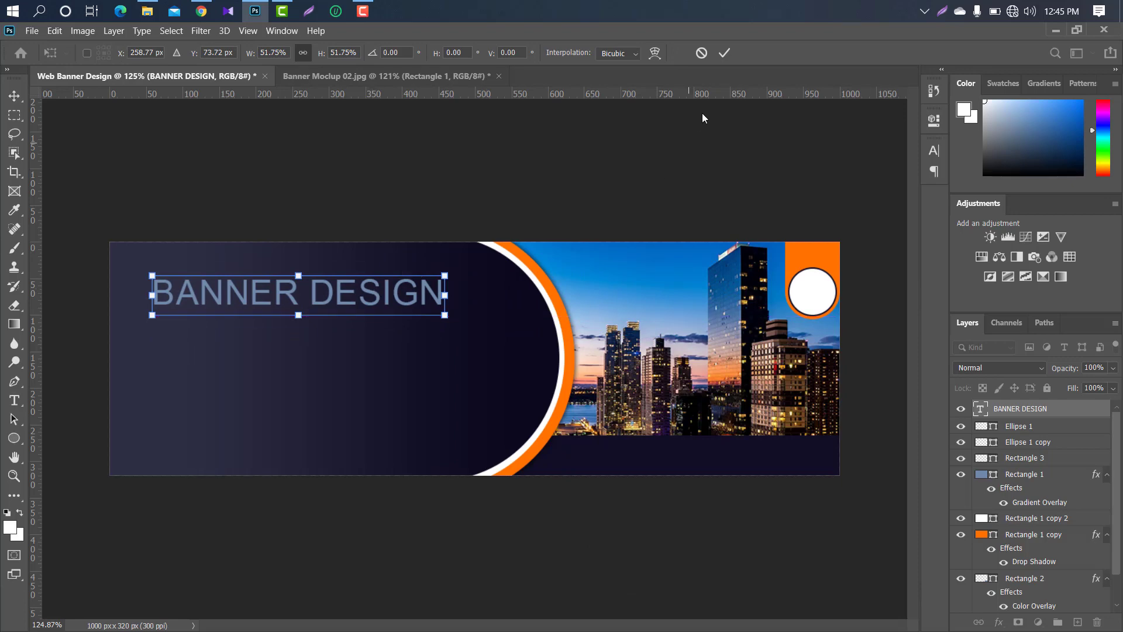
{"action": "left_click", "coordinate": [725, 53]}
Step: Change the title's font to Bahnschrift
{"action": "left_click", "coordinate": [936, 151]}
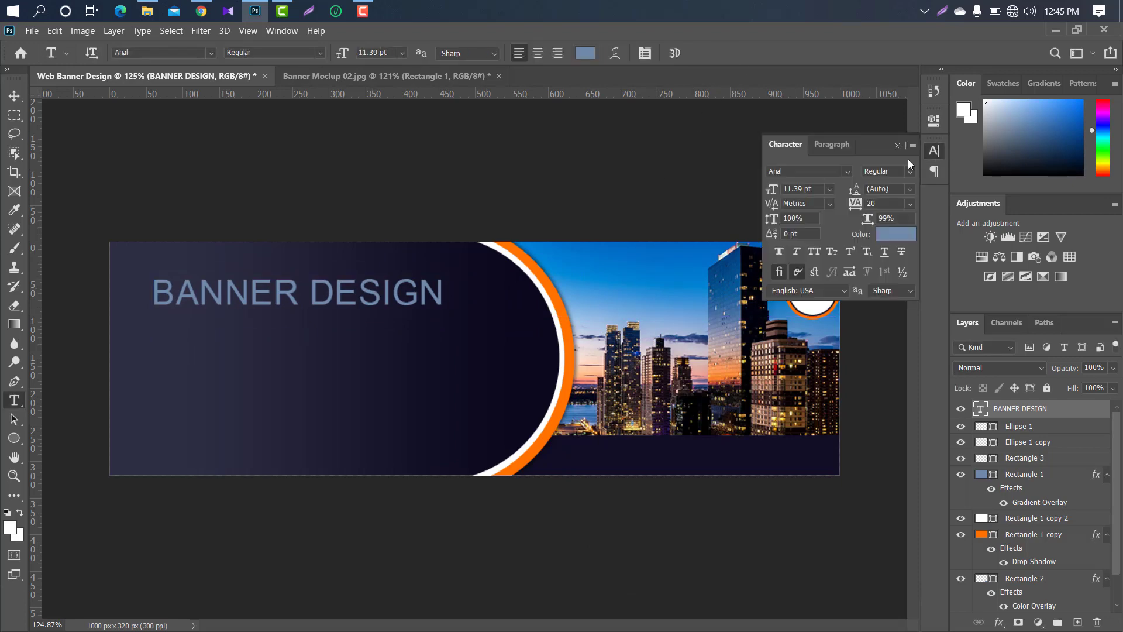
{"action": "left_click", "coordinate": [849, 169]}
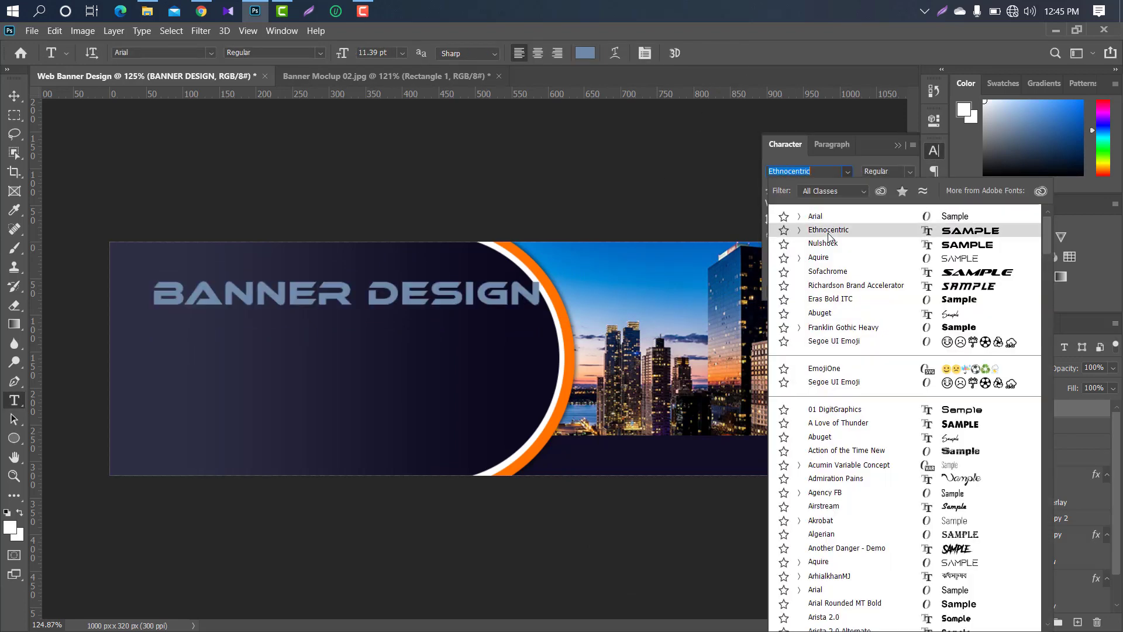
{"action": "scroll", "coordinate": [826, 257], "scroll_direction": "down", "scroll_amount": 5}
{"action": "left_click", "coordinate": [827, 536]}
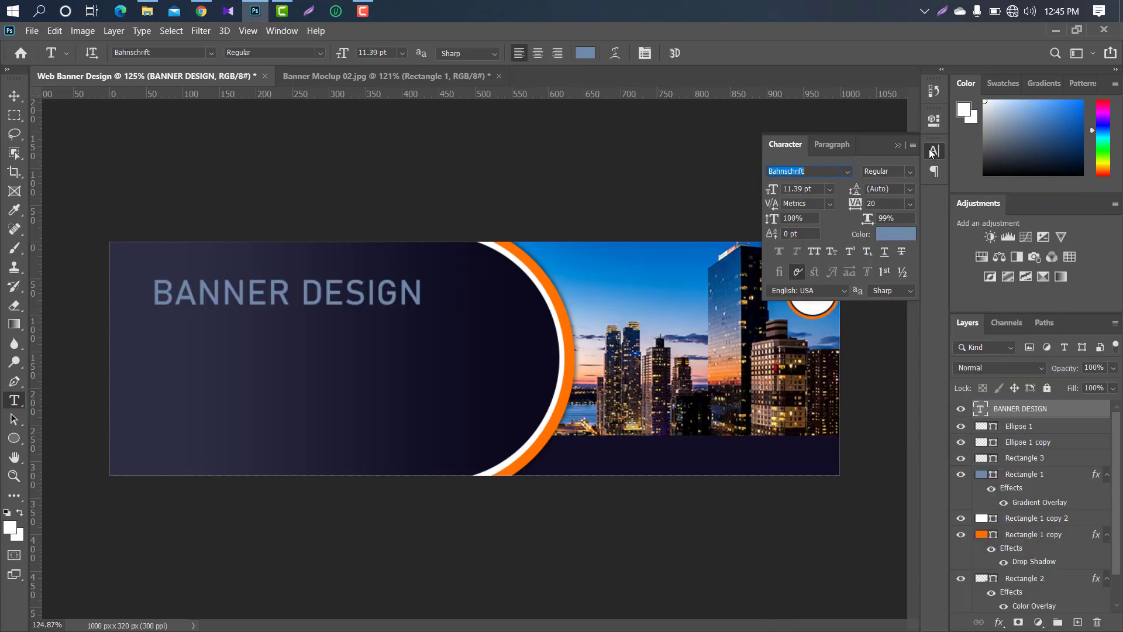
Step: Color the word BANNER orange ff7200 sampled from the curved band, and set it to Bold
{"action": "left_click", "coordinate": [997, 414]}
{"action": "double_click", "coordinate": [981, 410]}
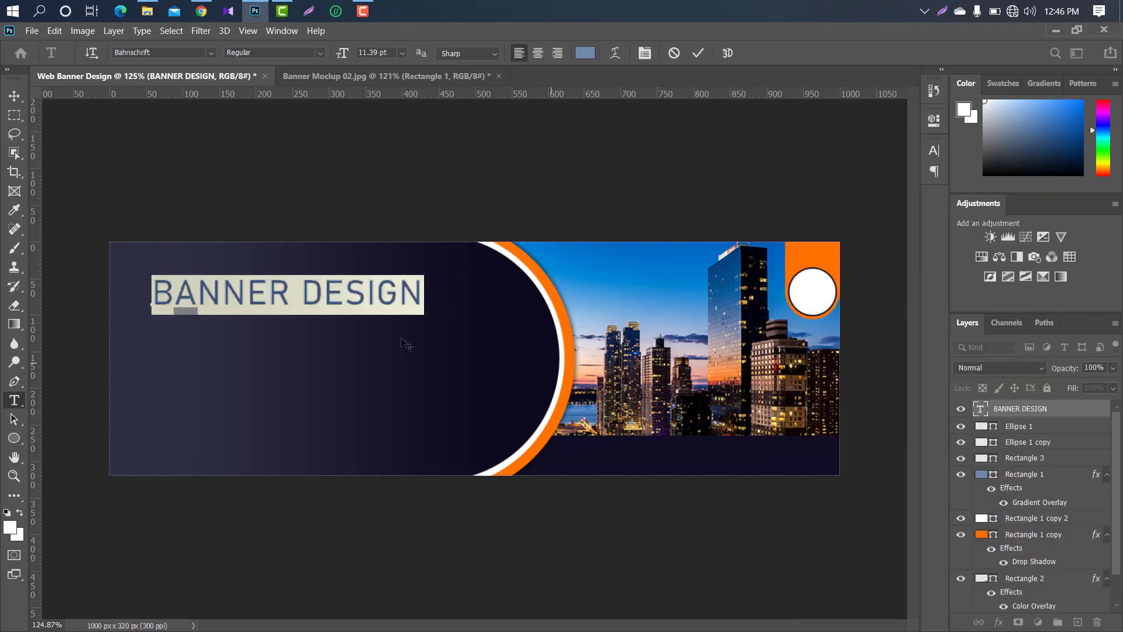
{"action": "left_click", "coordinate": [287, 292]}
{"action": "left_click_drag", "start_coordinate": [286, 288], "coordinate": [115, 288]}
{"action": "left_click", "coordinate": [934, 151]}
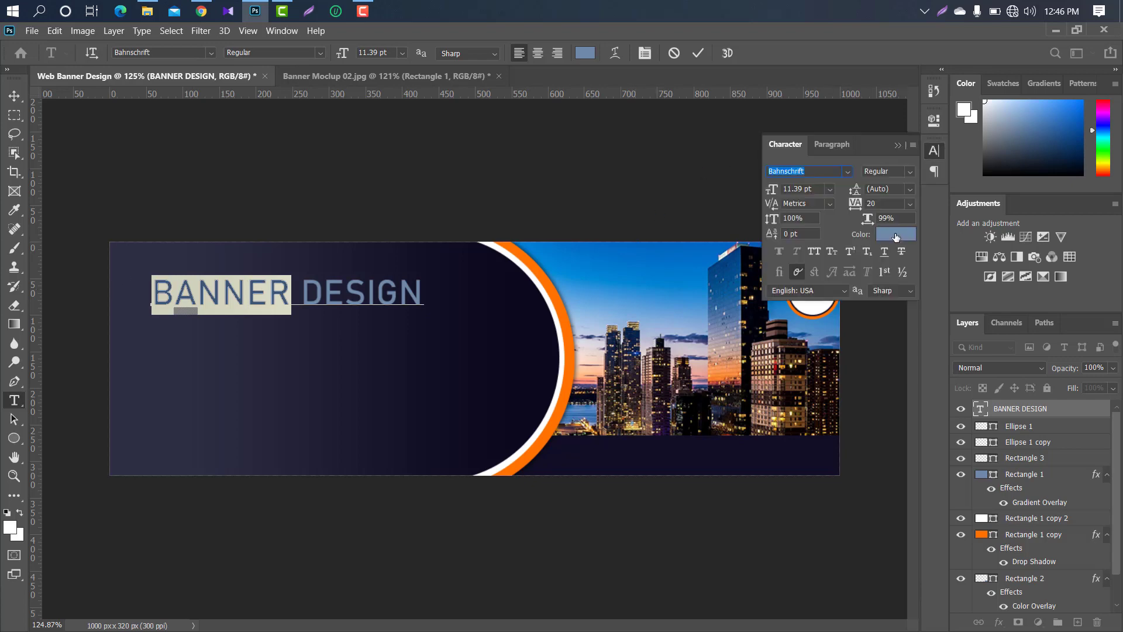
{"action": "left_click", "coordinate": [891, 233]}
{"action": "left_click", "coordinate": [571, 345]}
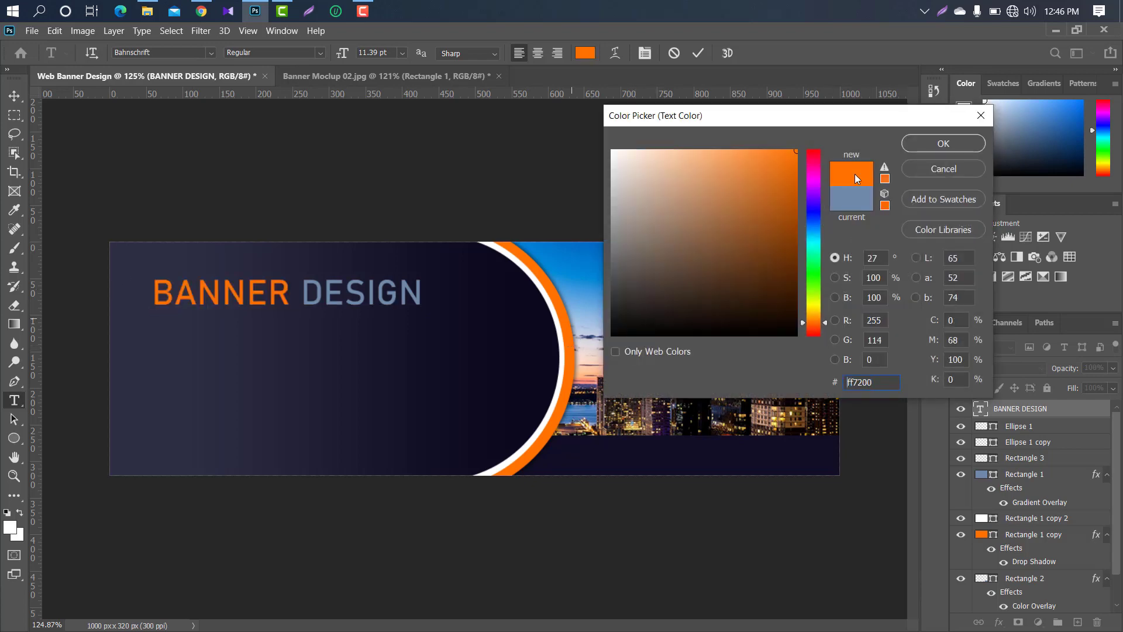
{"action": "left_click", "coordinate": [917, 144]}
{"action": "left_click", "coordinate": [888, 171]}
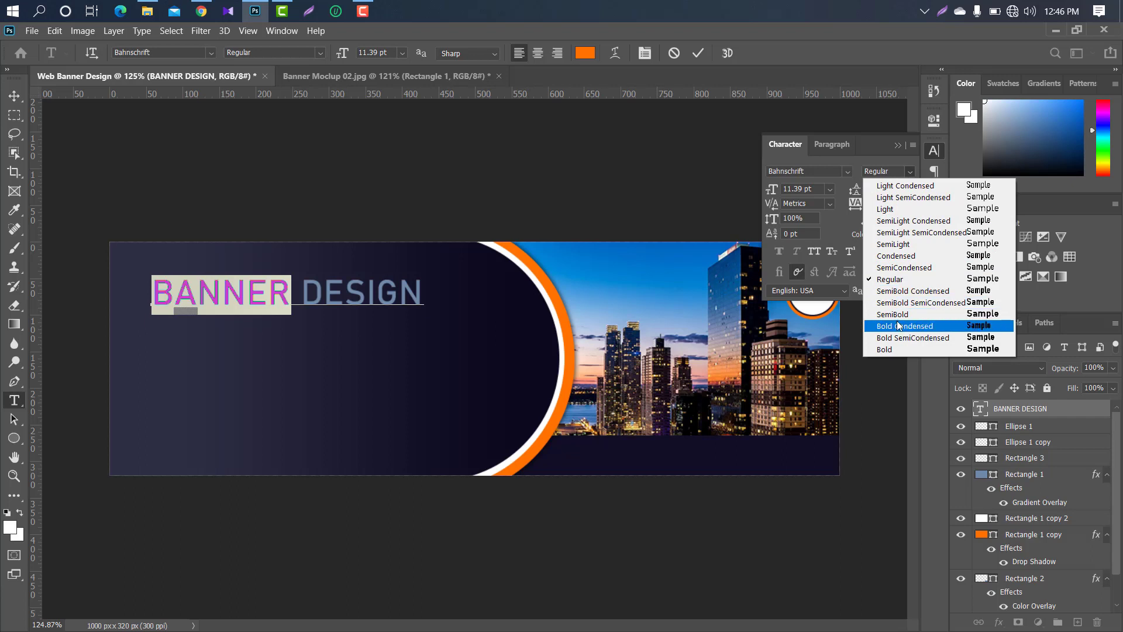
{"action": "left_click", "coordinate": [898, 348]}
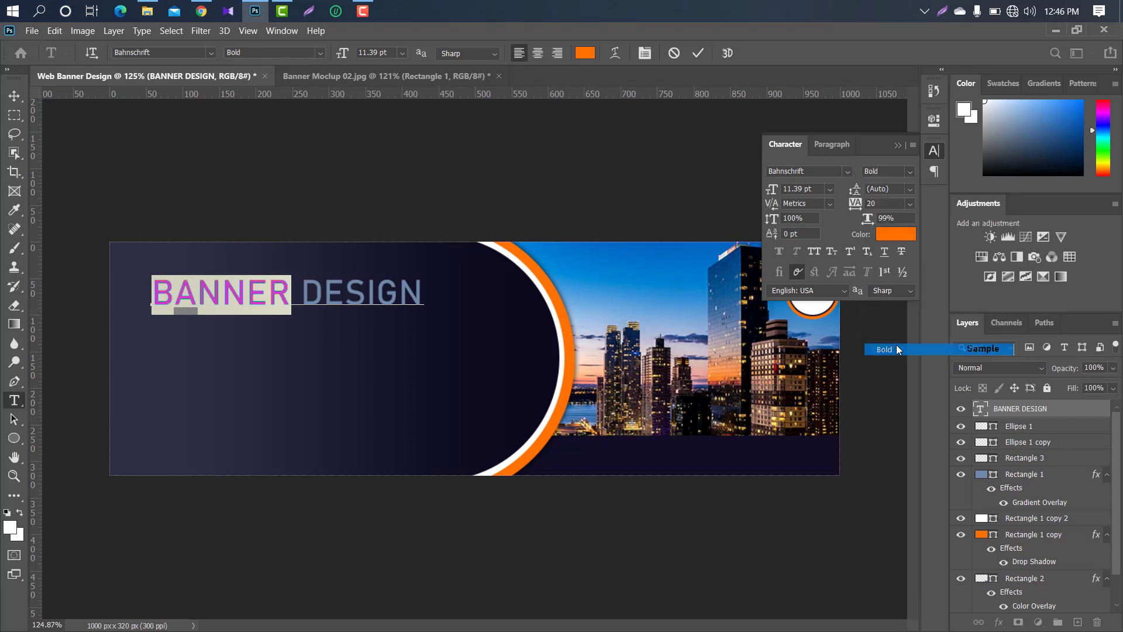
{"action": "left_click", "coordinate": [898, 145]}
Step: Color the word DESIGN white ffffff and commit the title text
{"action": "left_click_drag", "start_coordinate": [426, 285], "coordinate": [311, 287]}
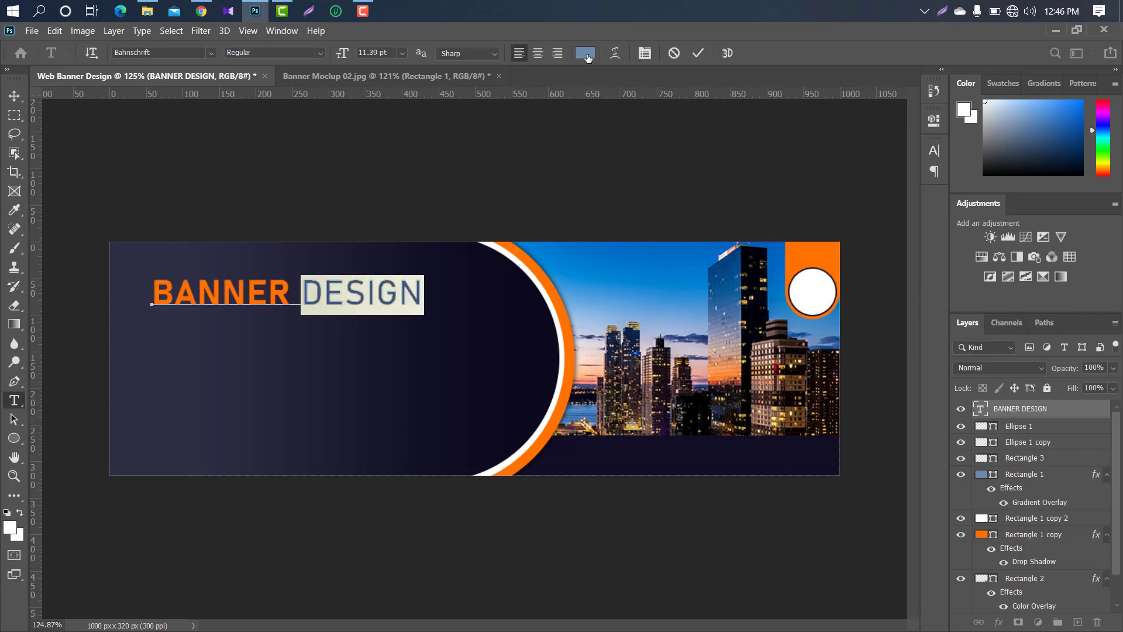
{"action": "left_click", "coordinate": [586, 53]}
{"action": "type", "text": "ffffff"}
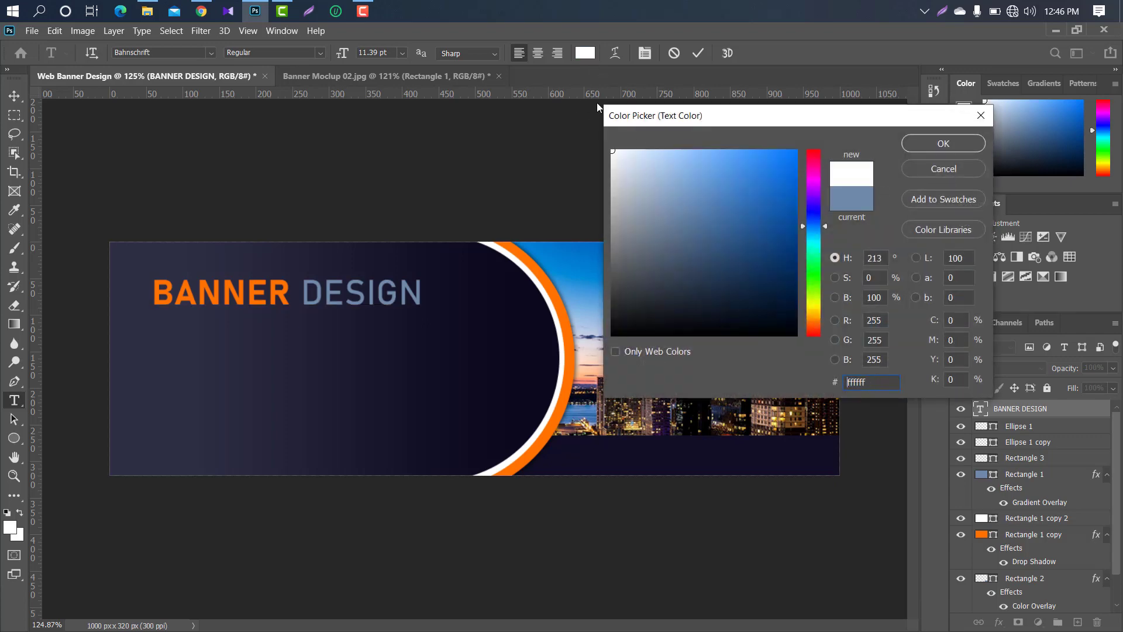
{"action": "left_click", "coordinate": [906, 144]}
{"action": "left_click", "coordinate": [695, 53]}
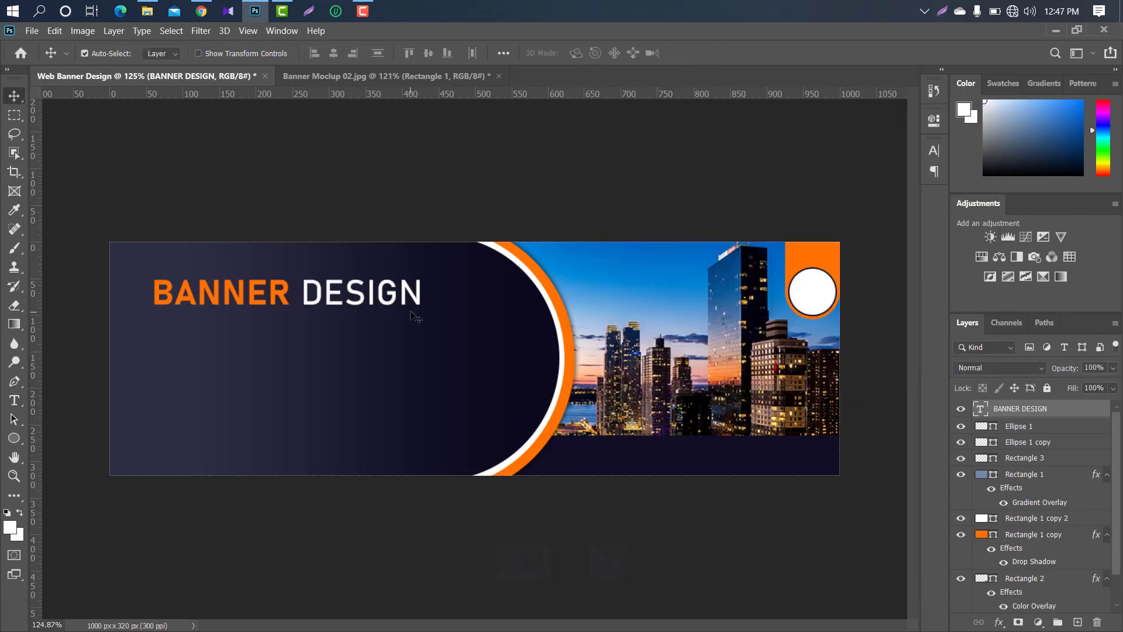
Step: Enlarge the BANNER DESIGN title to about 108% and shift it slightly within the dark panel
{"action": "key", "text": "ctrl+t"}
{"action": "mouse_move", "coordinate": [423, 294]}
{"action": "left_mouse_down"}
{"action": "mouse_move", "coordinate": [451, 296]}
{"action": "mouse_move", "coordinate": [415, 300]}
{"action": "left_mouse_up"}
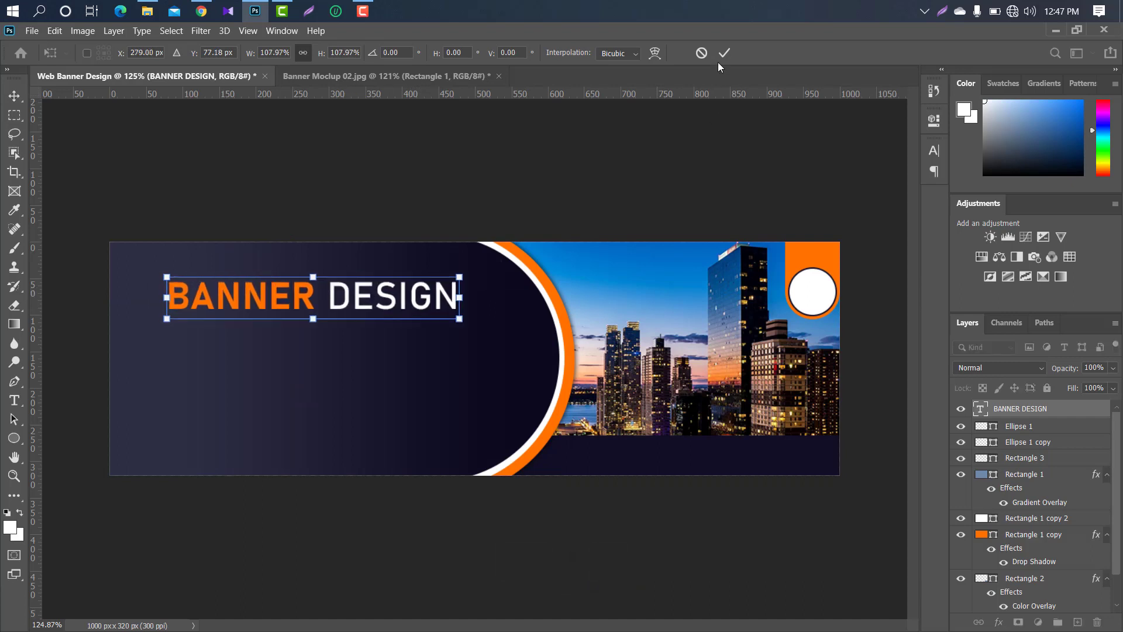
{"action": "left_click", "coordinate": [719, 59]}
Step: Nudge the title about 20 px to the left
{"action": "key", "text": "Left"}
{"action": "key", "text": "Left"}
{"action": "key", "text": "Left"}
{"action": "key", "text": "Left"}
{"action": "key", "text": "Left"}
{"action": "key", "text": "Left"}
{"action": "key", "text": "Left"}
{"action": "key", "text": "Left"}
{"action": "key", "text": "Left"}
{"action": "key", "text": "Left"}
{"action": "key", "text": "Left"}
{"action": "key", "text": "Left"}
{"action": "key", "text": "Left"}
{"action": "key", "text": "Left"}
{"action": "key", "text": "Left"}
{"action": "key", "text": "Left"}
{"action": "key", "text": "Left"}
{"action": "key", "text": "Left"}
{"action": "key", "text": "Left"}
{"action": "key", "text": "Left"}
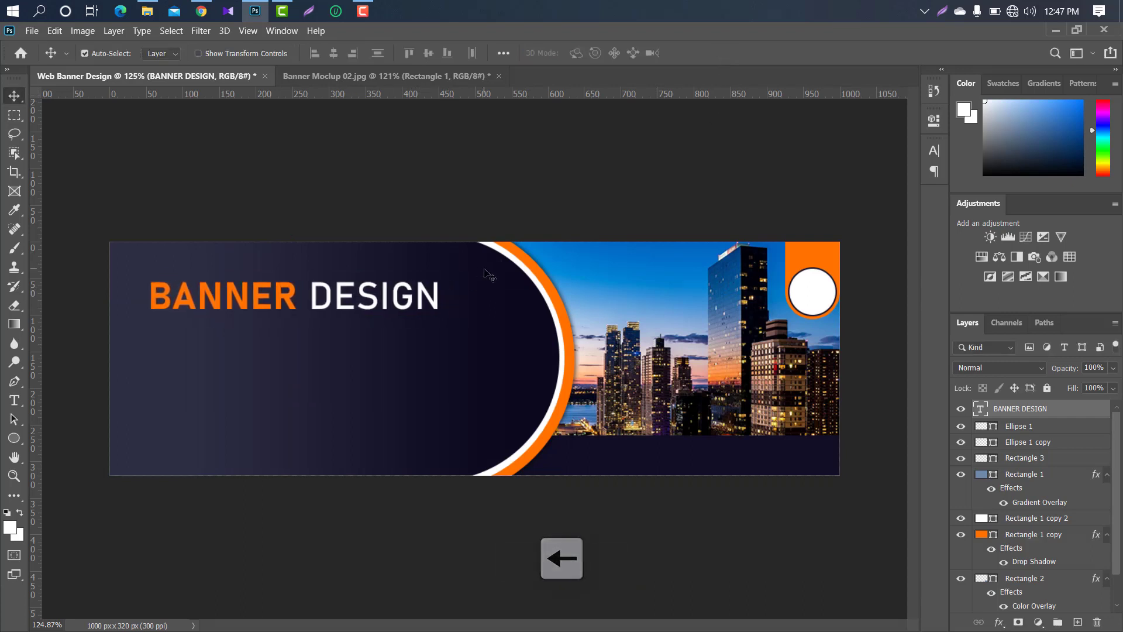
Step: Add a one-line text box of Lorem ipsum placeholder text under the title, spanning its width, at 8 pt
{"action": "left_click", "coordinate": [14, 401]}
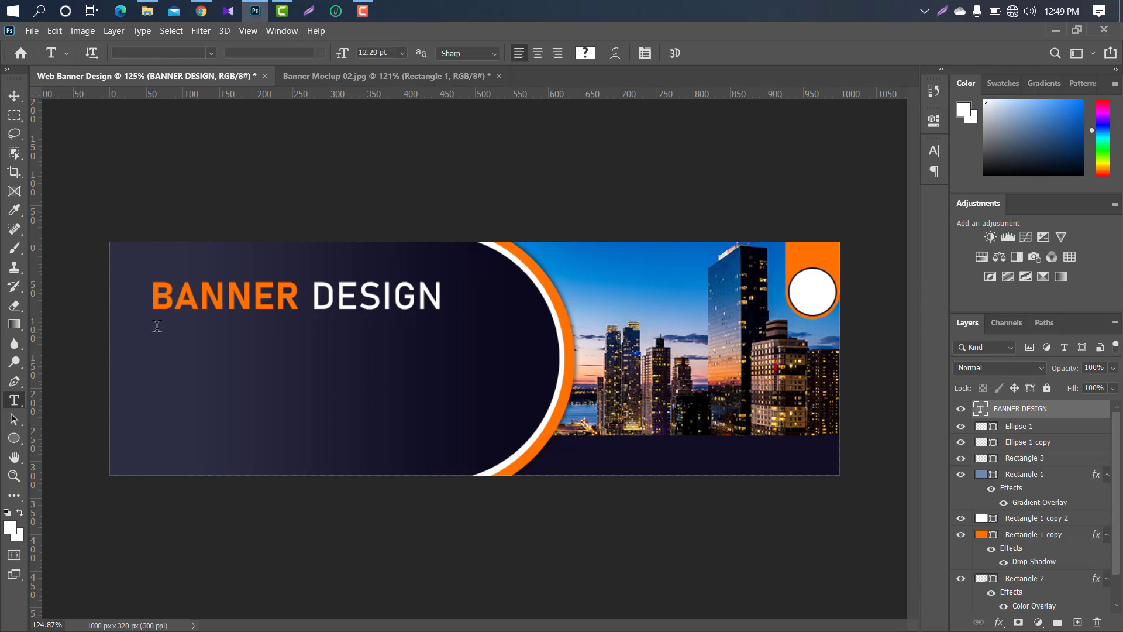
{"action": "left_click_drag", "start_coordinate": [153, 325], "coordinate": [439, 348]}
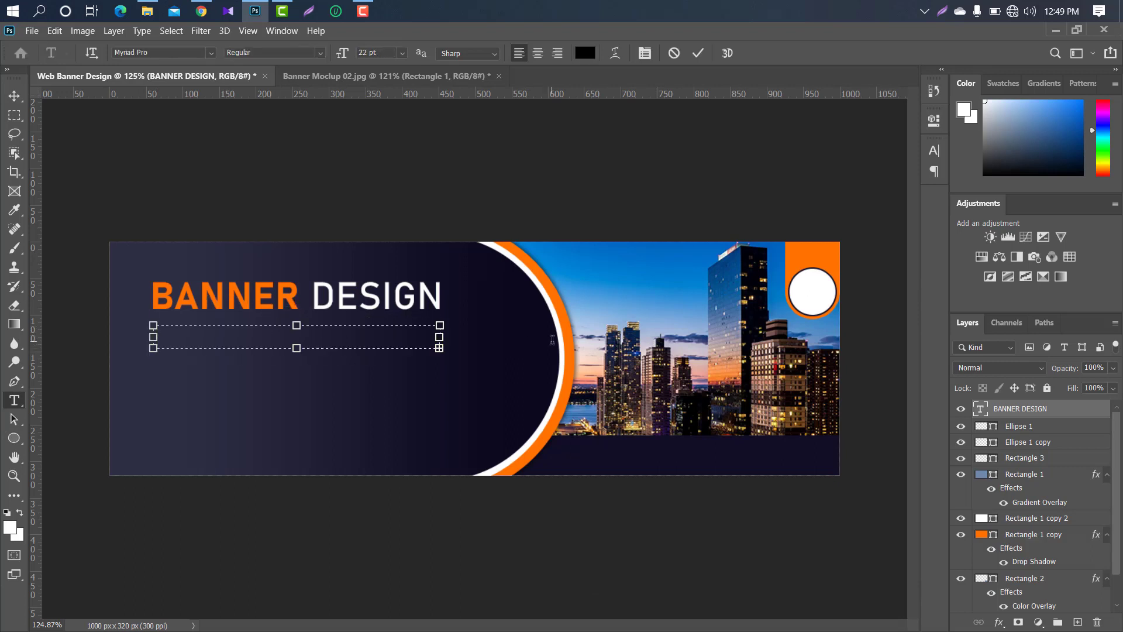
{"action": "left_click_drag", "start_coordinate": [338, 55], "coordinate": [316, 56]}
{"action": "left_click", "coordinate": [698, 53]}
Step: Format the subtitle line in all caps and white ffffff, and reduce its size to about 7.31 pt
{"action": "left_click", "coordinate": [933, 156]}
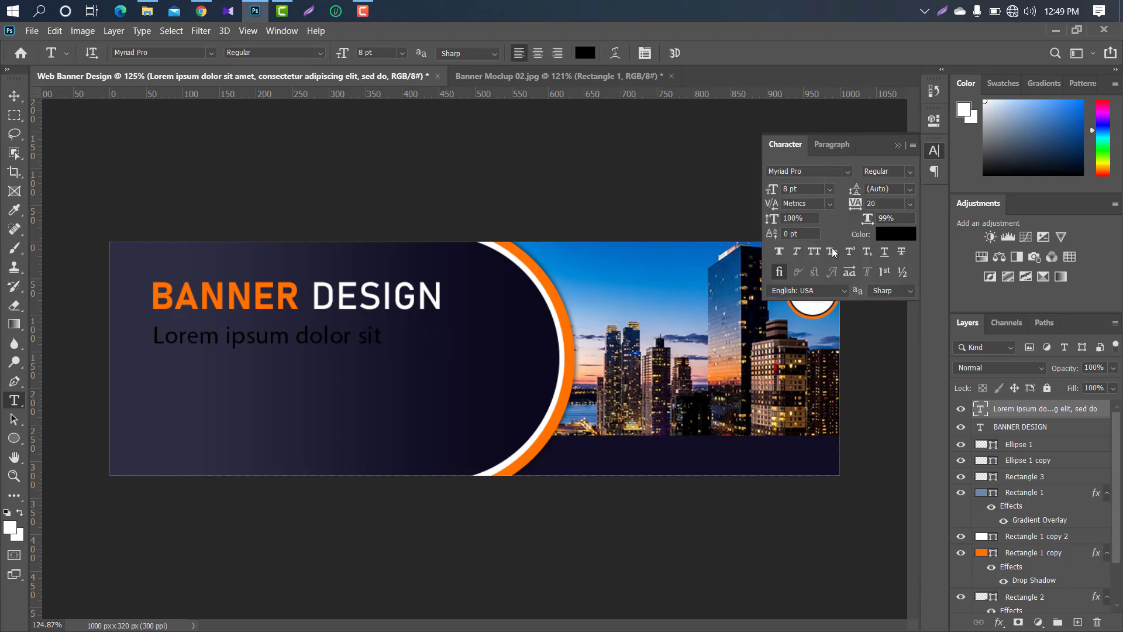
{"action": "left_click", "coordinate": [815, 252]}
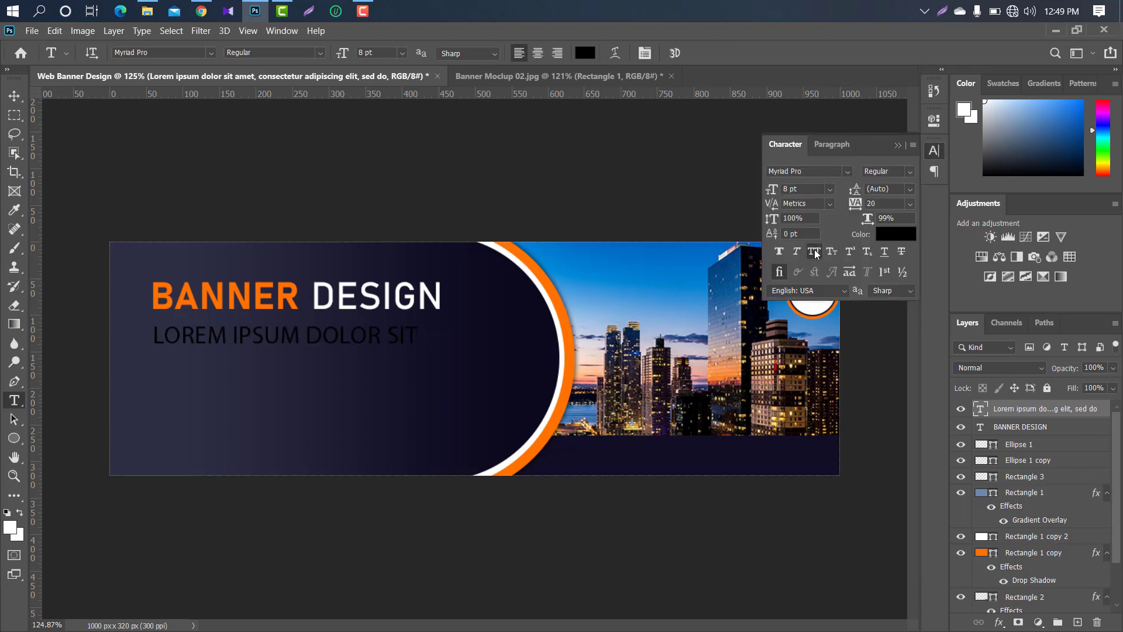
{"action": "left_click", "coordinate": [900, 233]}
{"action": "type", "text": "ffffff"}
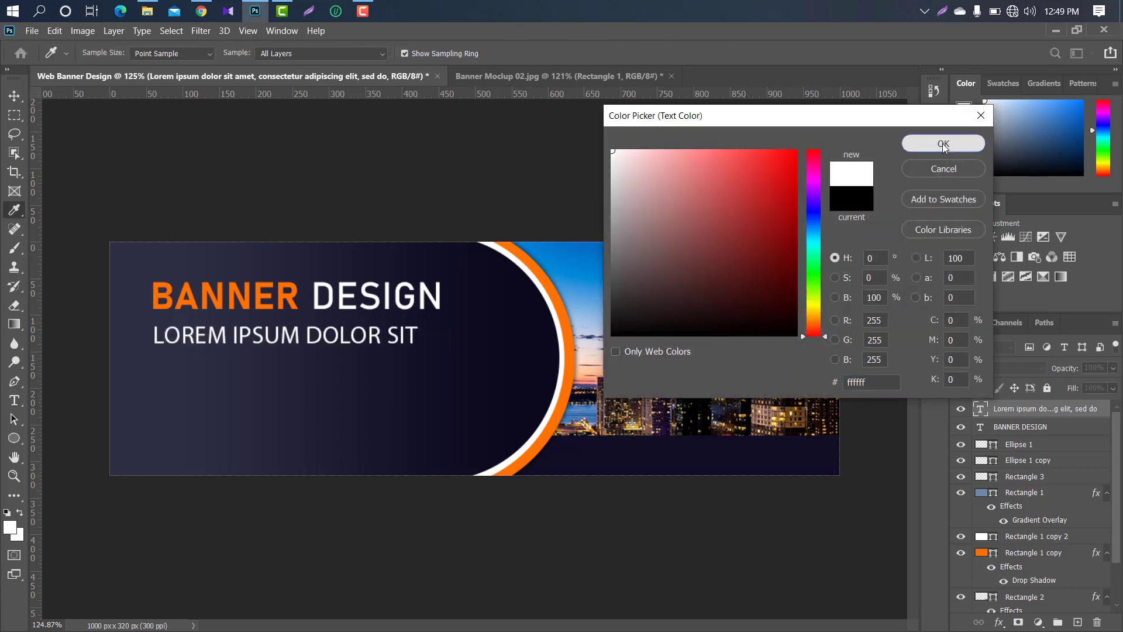
{"action": "left_click", "coordinate": [944, 146]}
{"action": "left_click", "coordinate": [897, 144]}
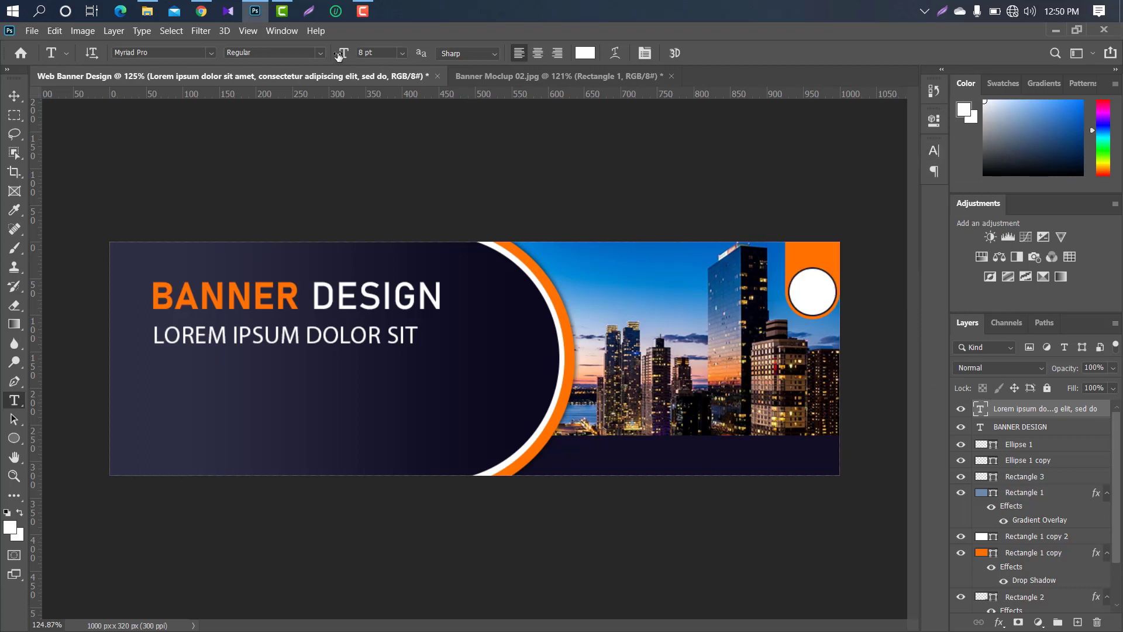
{"action": "left_click_drag", "start_coordinate": [338, 55], "coordinate": [327, 56]}
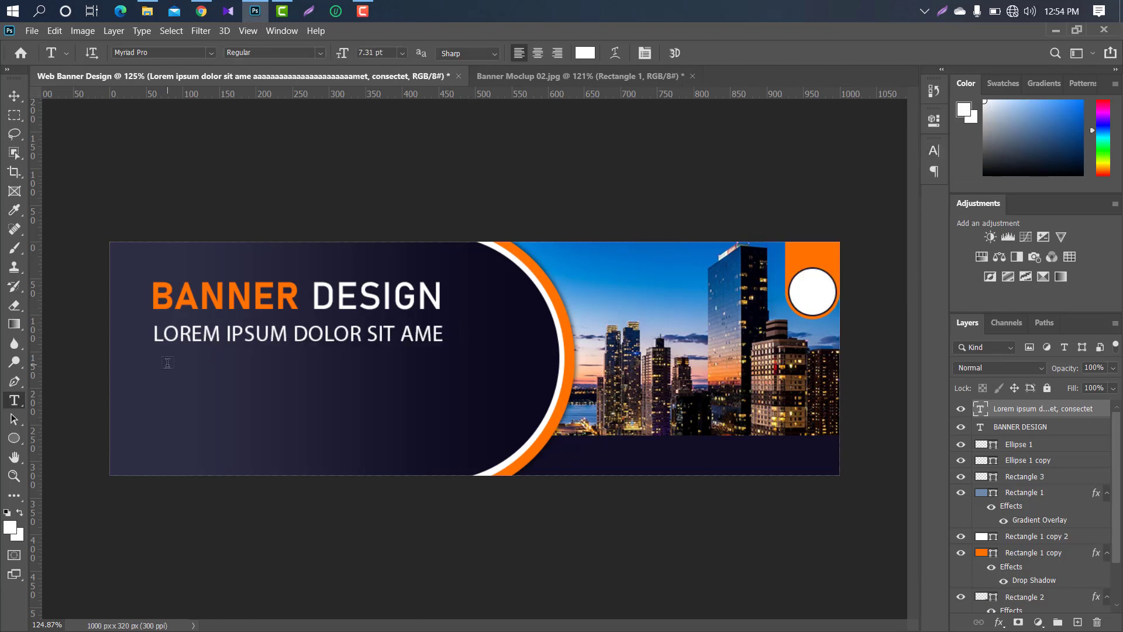
Step: Add a second line of Lorem ipsum placeholder text below the subtitle at 5 pt
{"action": "left_click_drag", "start_coordinate": [159, 362], "coordinate": [484, 375]}
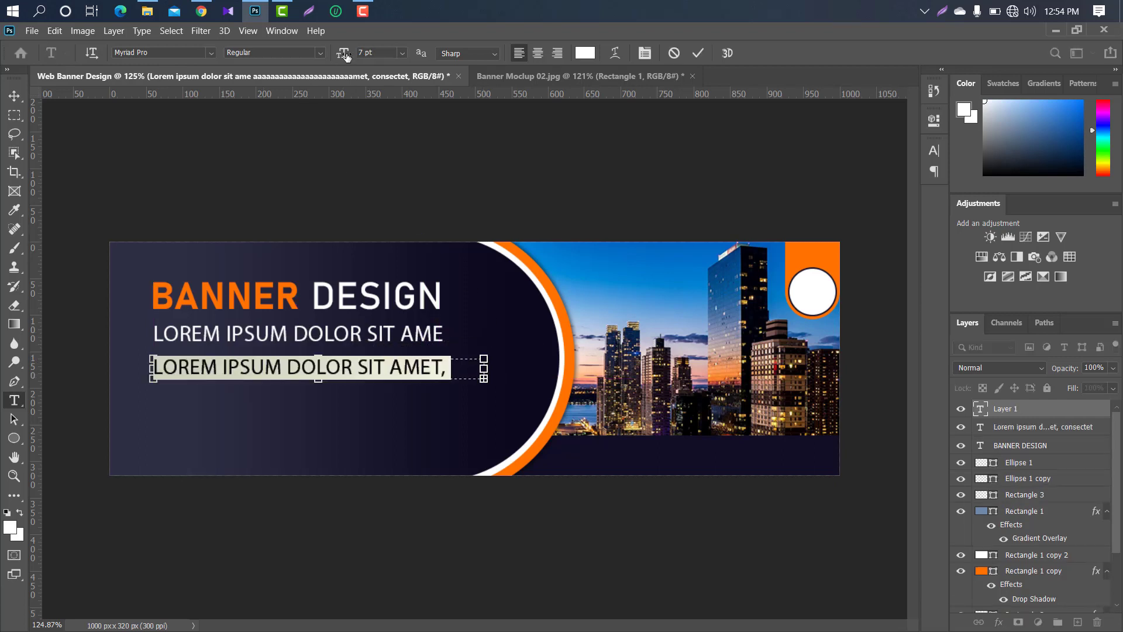
{"action": "left_click_drag", "start_coordinate": [346, 55], "coordinate": [332, 55]}
{"action": "left_click", "coordinate": [698, 52]}
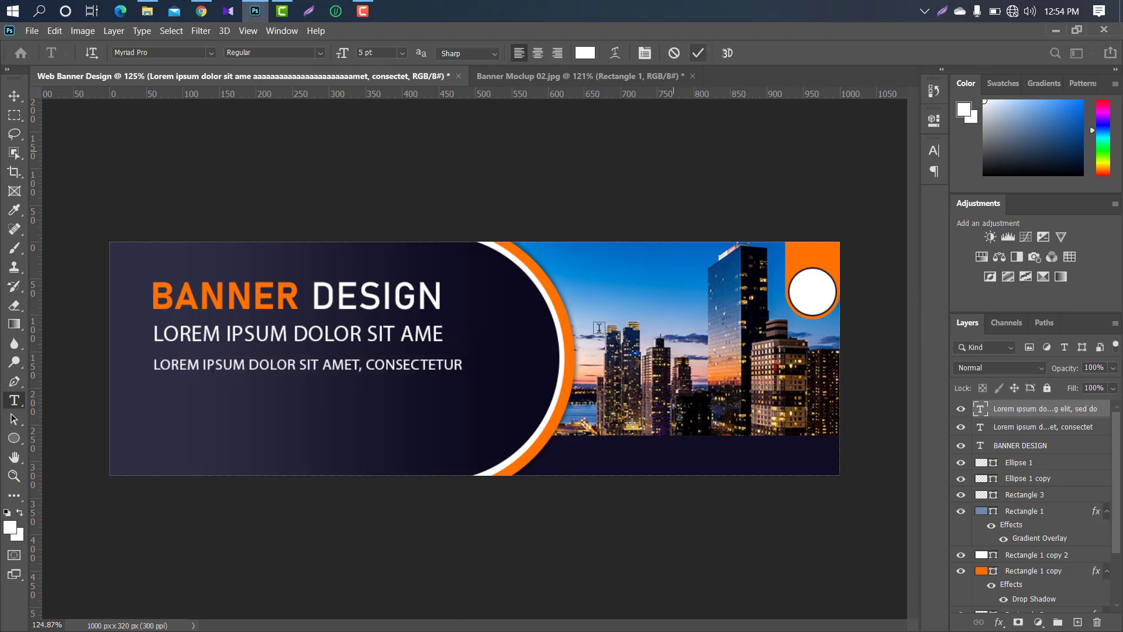
Step: Scale the smaller placeholder line to about 93.5% so its width matches the subtitle above
{"action": "key", "text": "ctrl+t"}
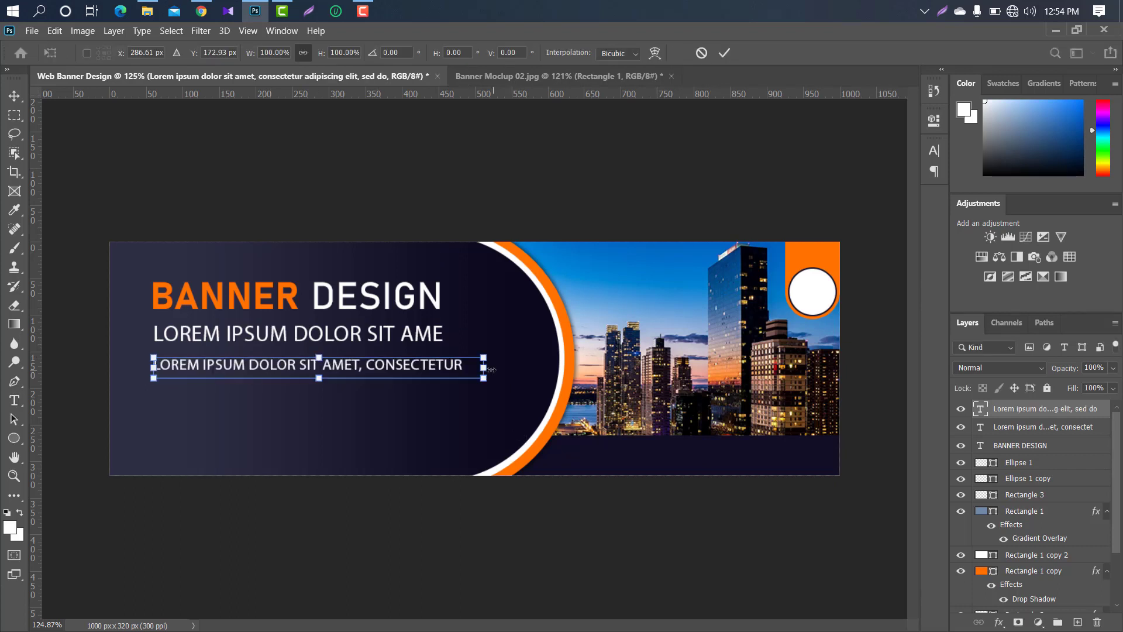
{"action": "mouse_move", "coordinate": [489, 369]}
{"action": "left_mouse_down"}
{"action": "mouse_move", "coordinate": [459, 364]}
{"action": "mouse_move", "coordinate": [468, 362]}
{"action": "left_mouse_up"}
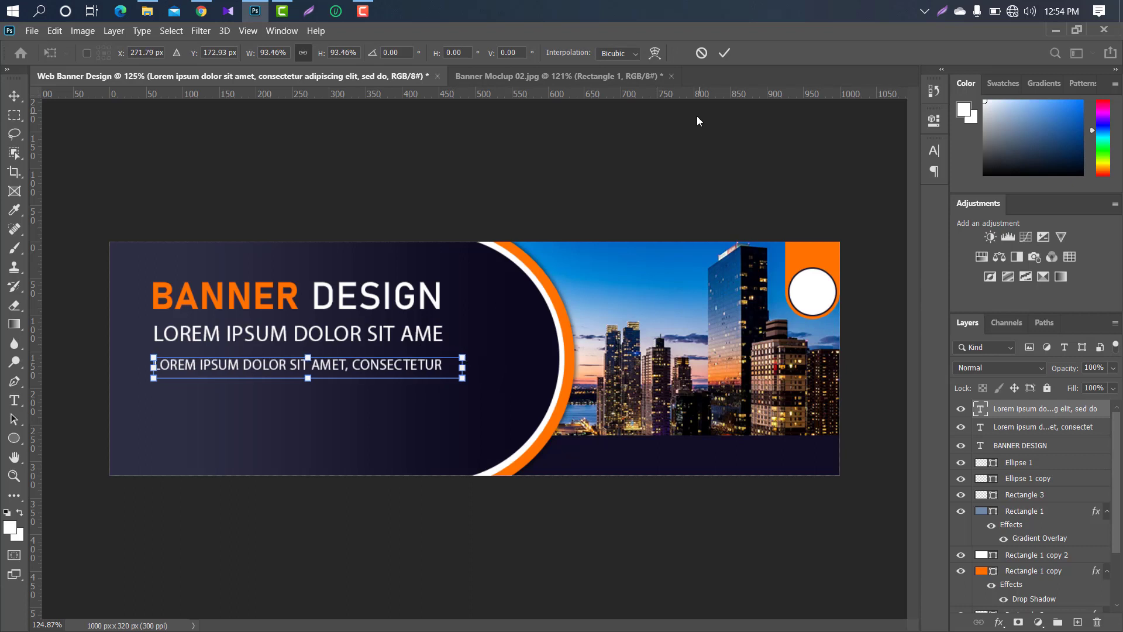
{"action": "left_click", "coordinate": [724, 54]}
Step: Duplicate the smaller placeholder line and move the copy about 28 px straight down beneath the original
{"action": "left_click_drag", "start_coordinate": [1016, 411], "coordinate": [1077, 622]}
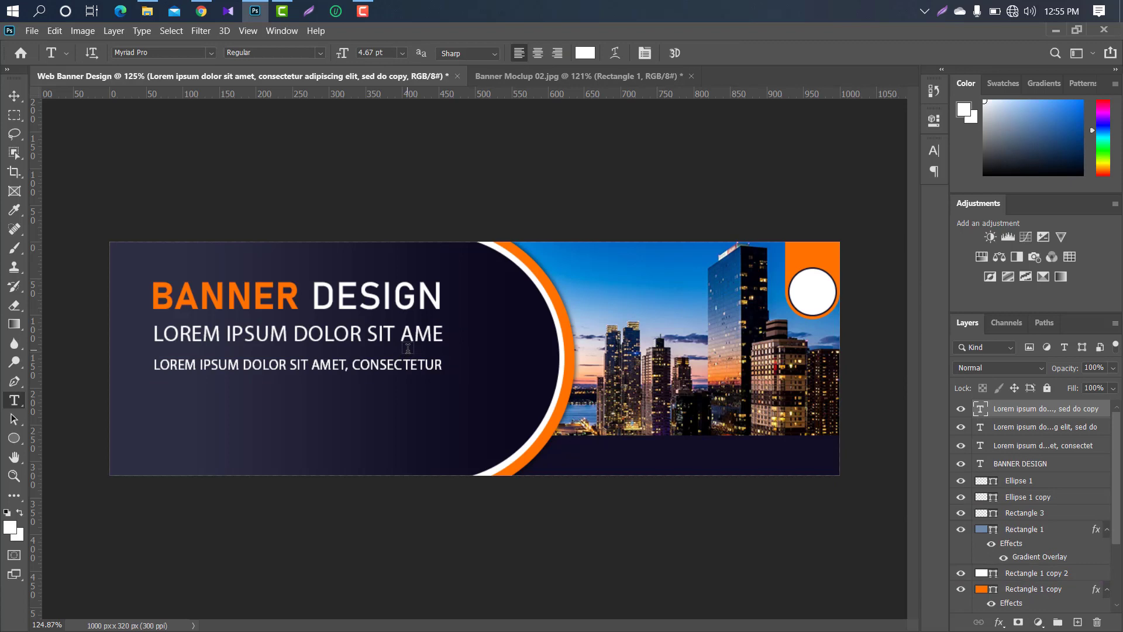
{"action": "key", "text": "ctrl+t"}
{"action": "left_click_drag", "start_coordinate": [371, 372], "coordinate": [371, 392]}
{"action": "left_click", "coordinate": [726, 53]}
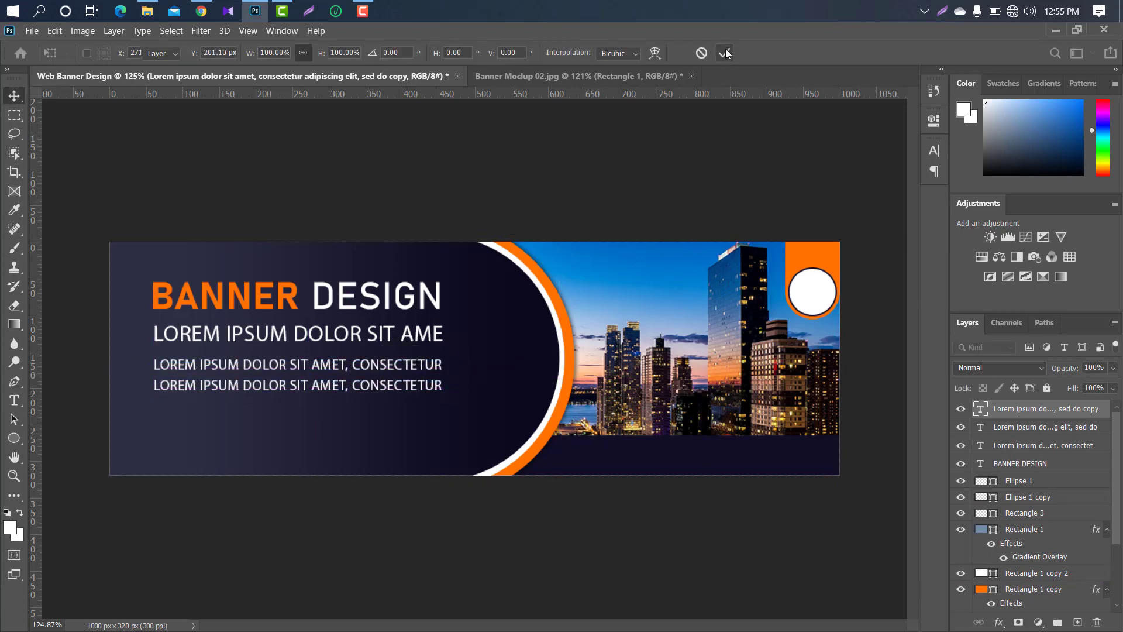
Step: Replace the text of the duplicated lower placeholder line with "Risus commodo viverra maecenas"
{"action": "double_click", "coordinate": [981, 409]}
{"action": "left_click_drag", "start_coordinate": [451, 379], "coordinate": [350, 378]}
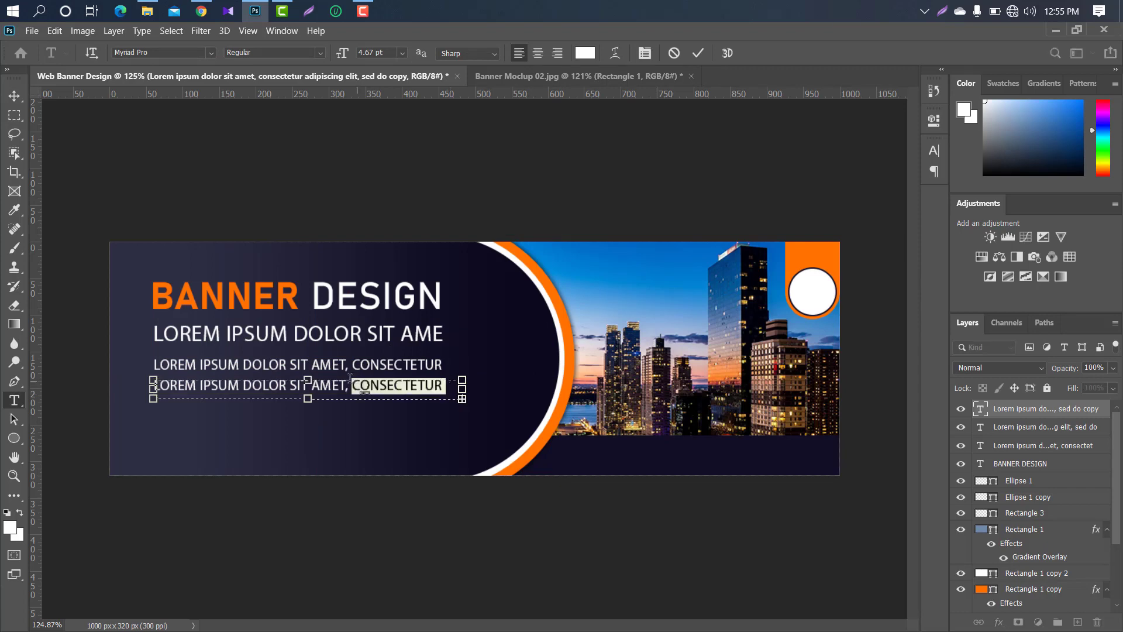
{"action": "key", "text": "BackSpace"}
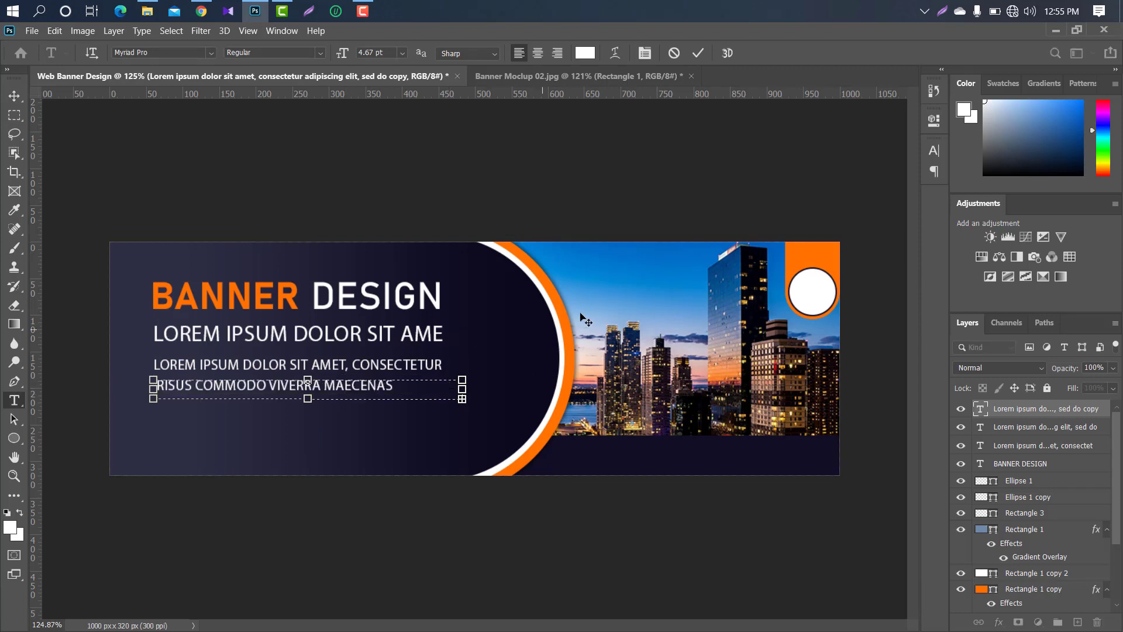
{"action": "left_click", "coordinate": [697, 55]}
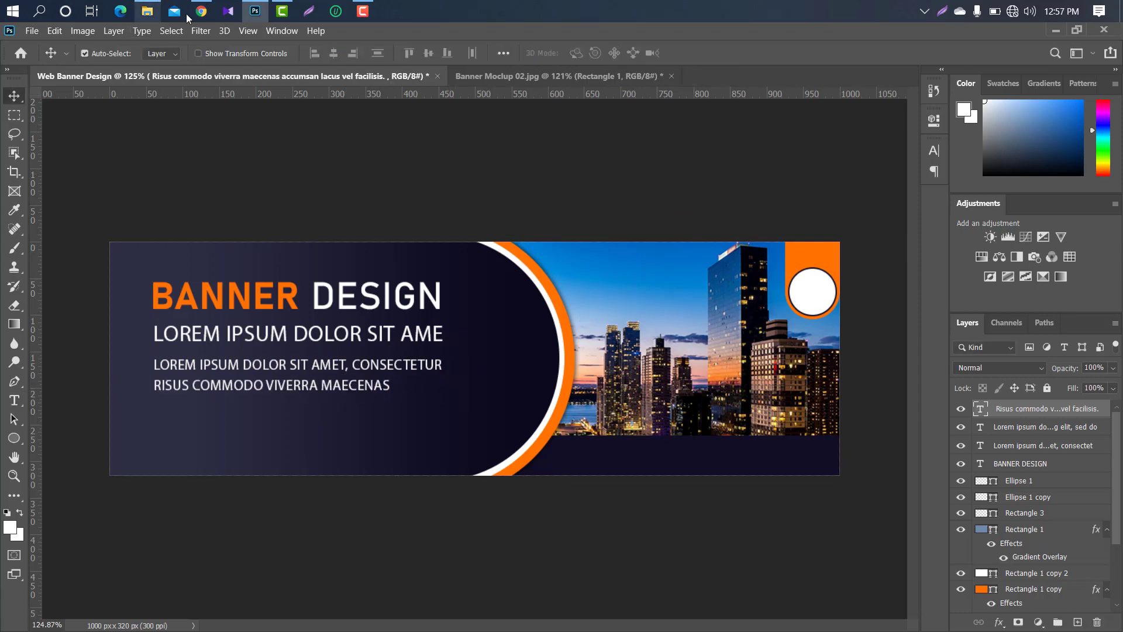
Step: Place the fb-icon-744228 and iconfinder_Twitter_194909 images from the Icon folder onto the banner, side by side
{"action": "left_click", "coordinate": [148, 14]}
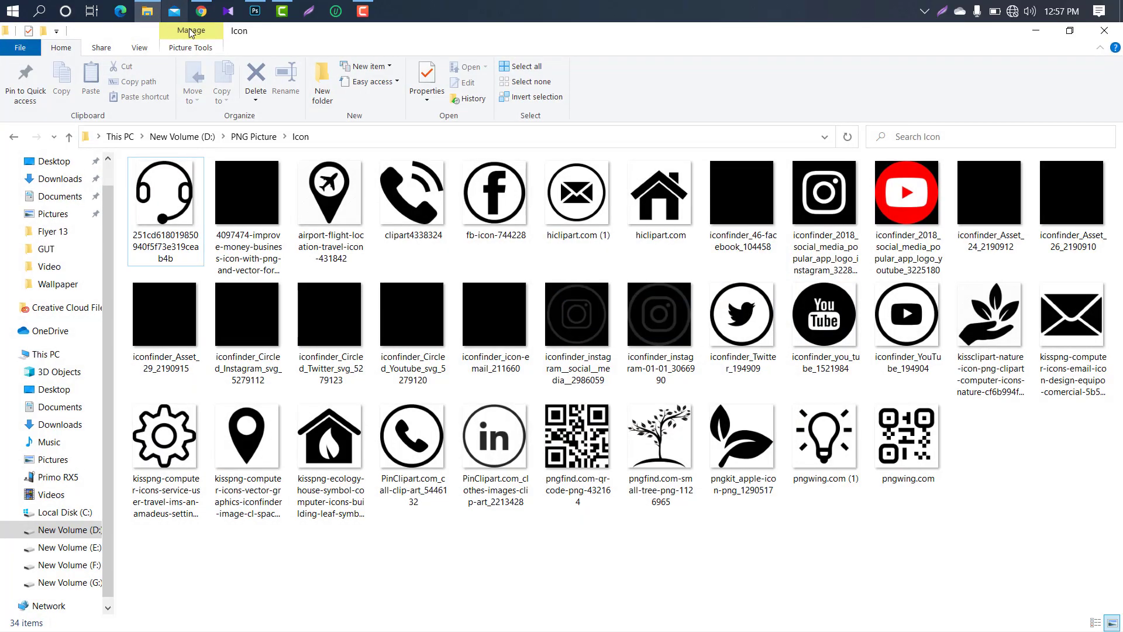
{"action": "left_click_drag", "start_coordinate": [518, 218], "coordinate": [201, 302]}
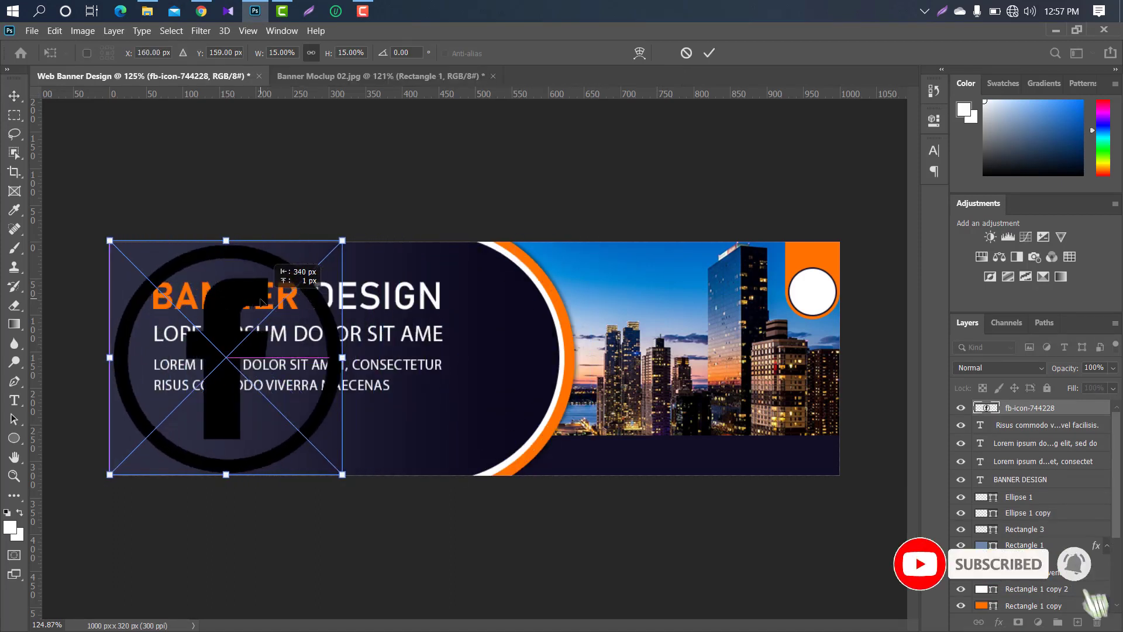
{"action": "left_click", "coordinate": [709, 53]}
{"action": "left_click", "coordinate": [147, 12]}
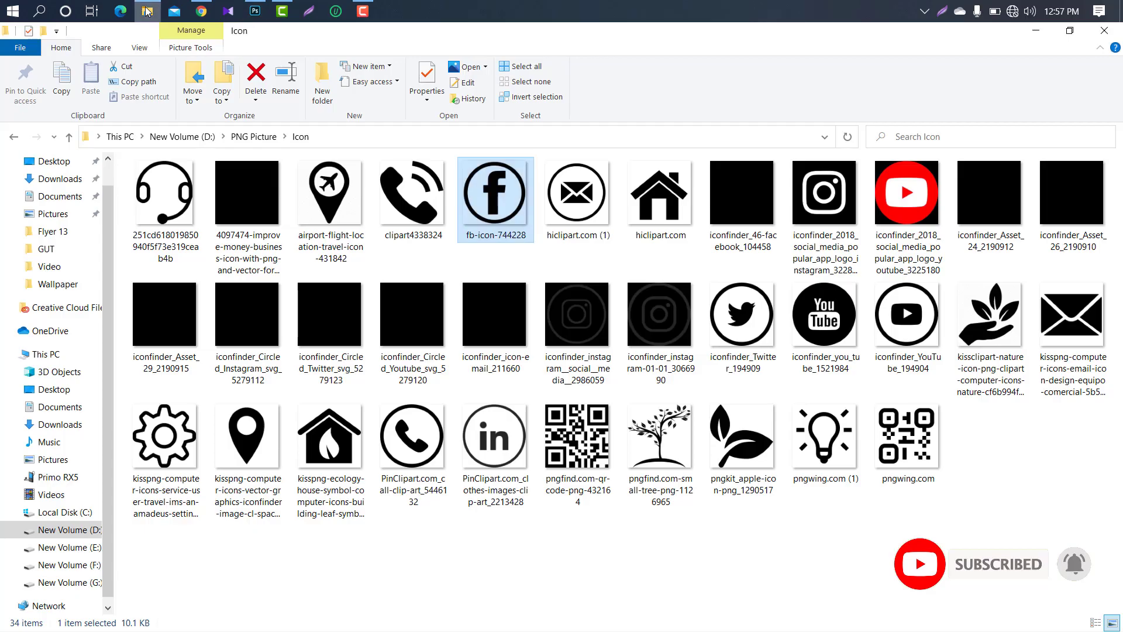
{"action": "left_click_drag", "start_coordinate": [742, 316], "coordinate": [574, 378]}
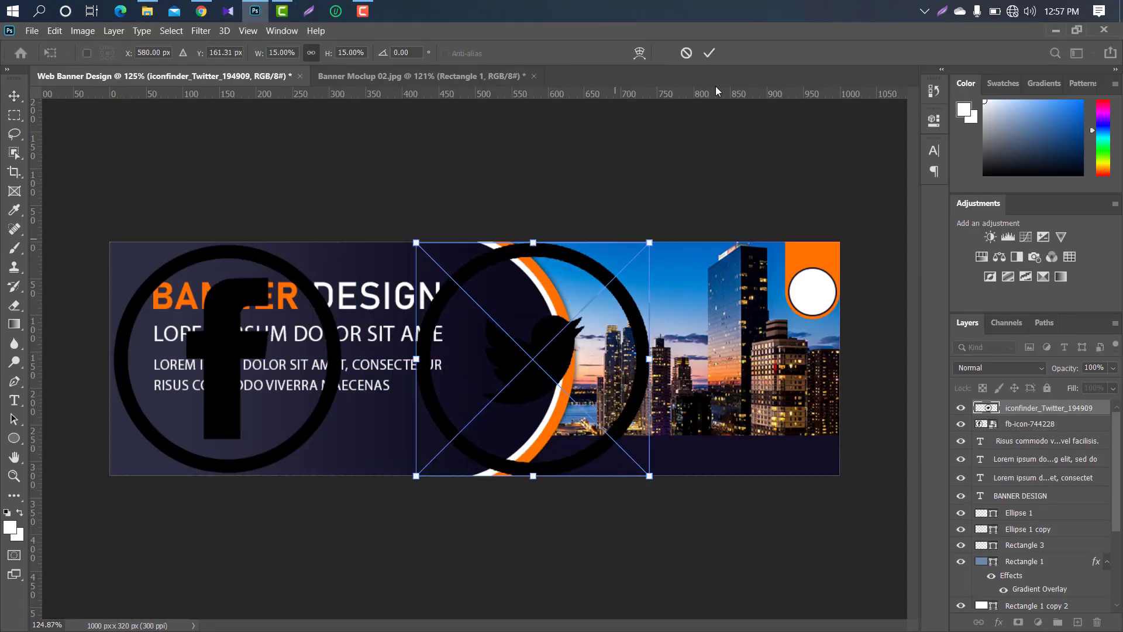
{"action": "left_click", "coordinate": [709, 53]}
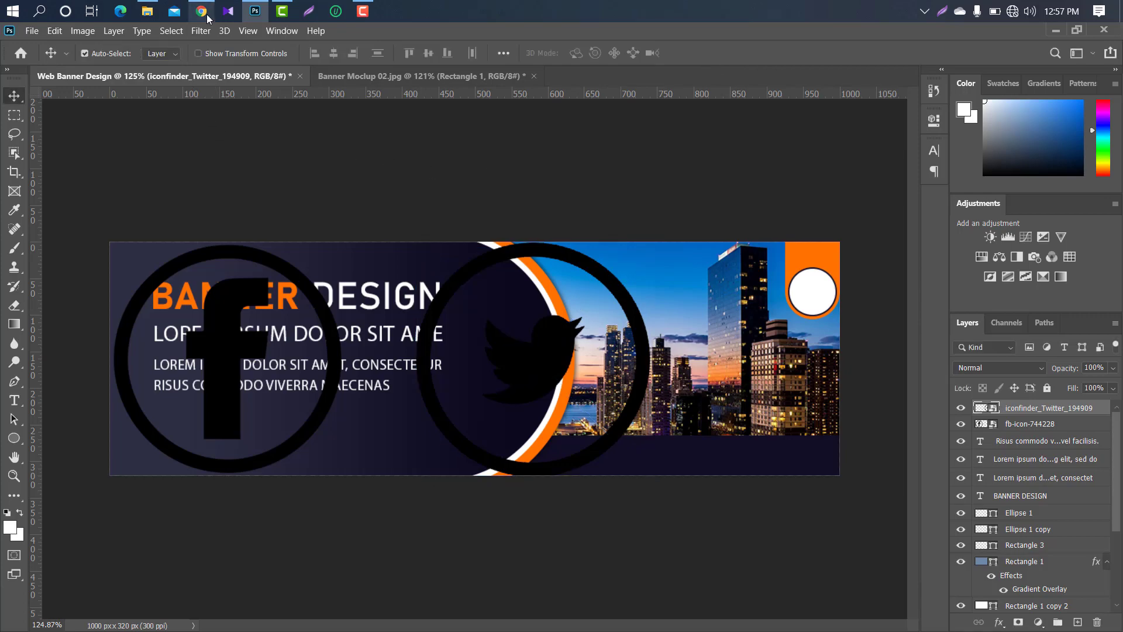
Step: Place the iconfinder_YouTube_194904 image from the Icon folder onto the banner, past the Twitter icon
{"action": "left_click", "coordinate": [147, 10]}
{"action": "left_click_drag", "start_coordinate": [907, 316], "coordinate": [796, 360]}
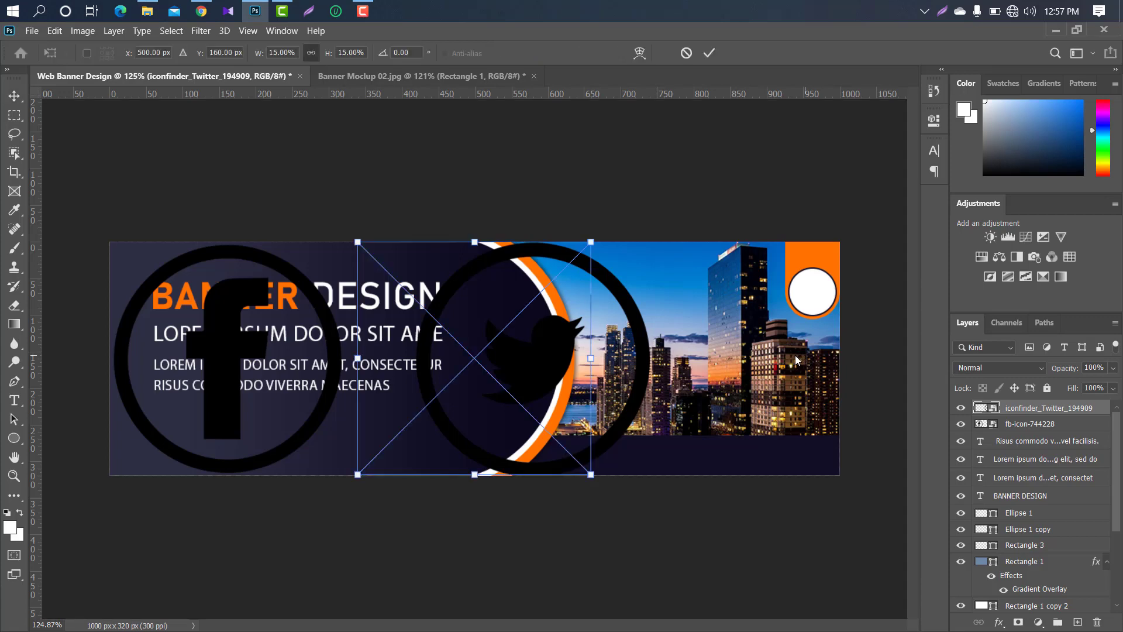
{"action": "left_click_drag", "start_coordinate": [347, 248], "coordinate": [726, 248]}
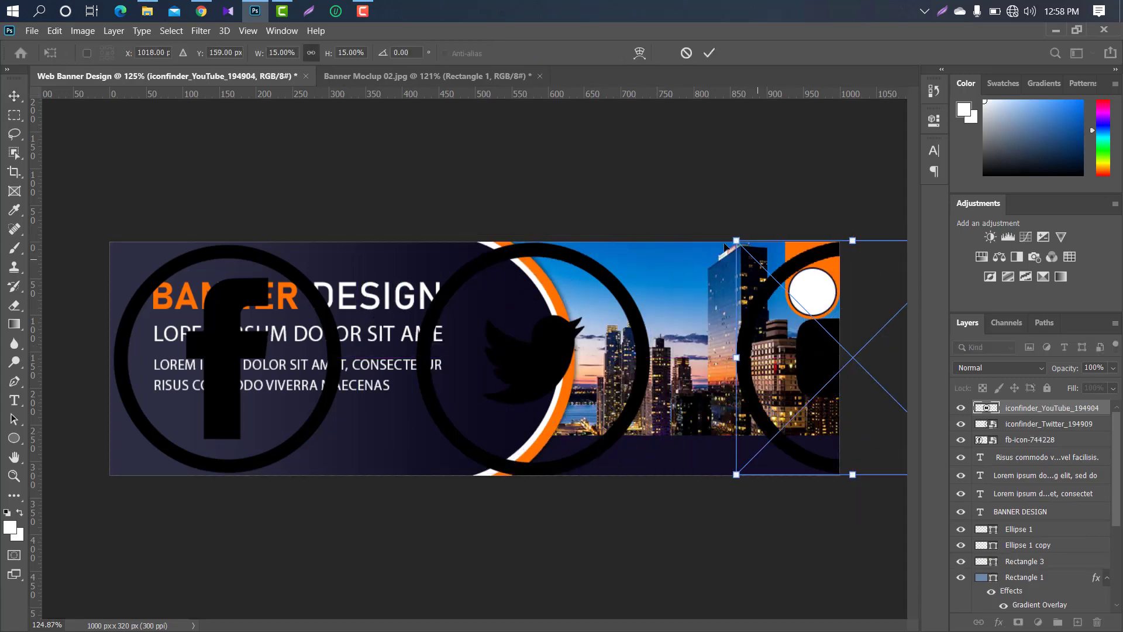
{"action": "left_click", "coordinate": [708, 57]}
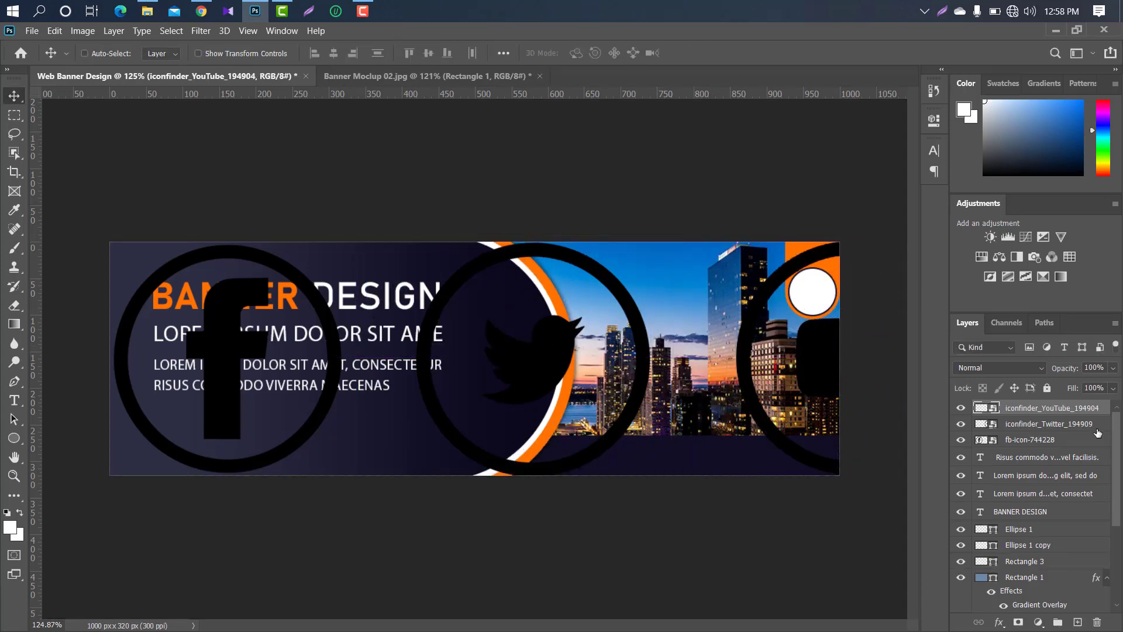
Step: Scale the three social icons together to about 15.7% and position them in a row beneath the placeholder text
{"action": "left_click", "coordinate": [1072, 446], "text": "shift"}
{"action": "key", "text": "ctrl+t"}
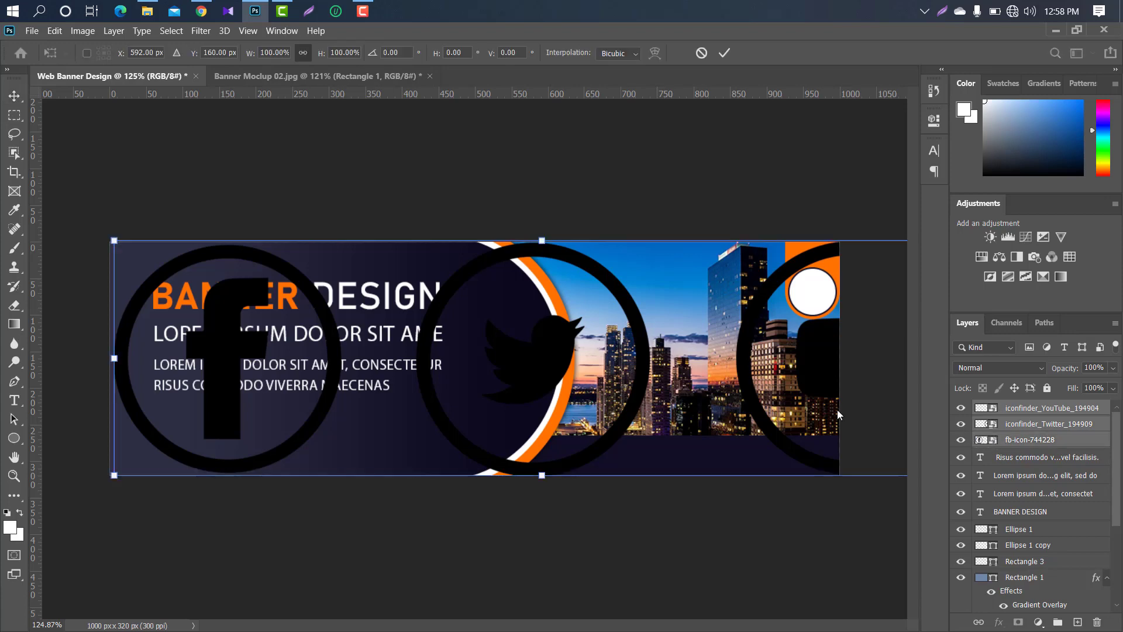
{"action": "left_click_drag", "start_coordinate": [114, 354], "coordinate": [717, 358]}
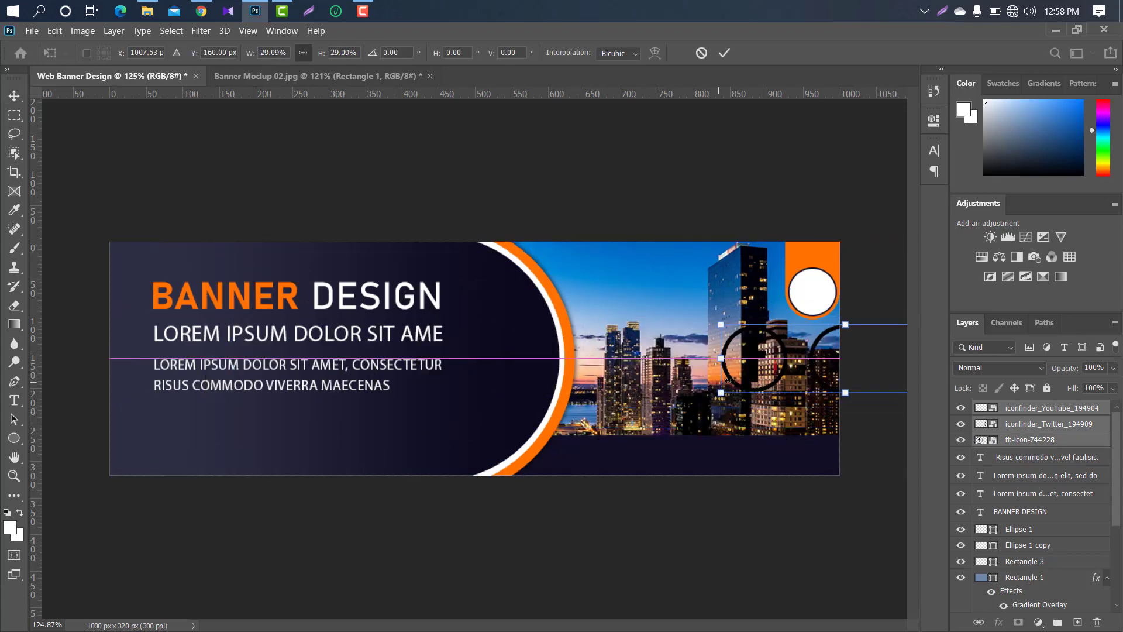
{"action": "left_click_drag", "start_coordinate": [843, 369], "coordinate": [341, 382]}
{"action": "left_click_drag", "start_coordinate": [462, 379], "coordinate": [315, 423]}
{"action": "left_click_drag", "start_coordinate": [318, 430], "coordinate": [330, 430]}
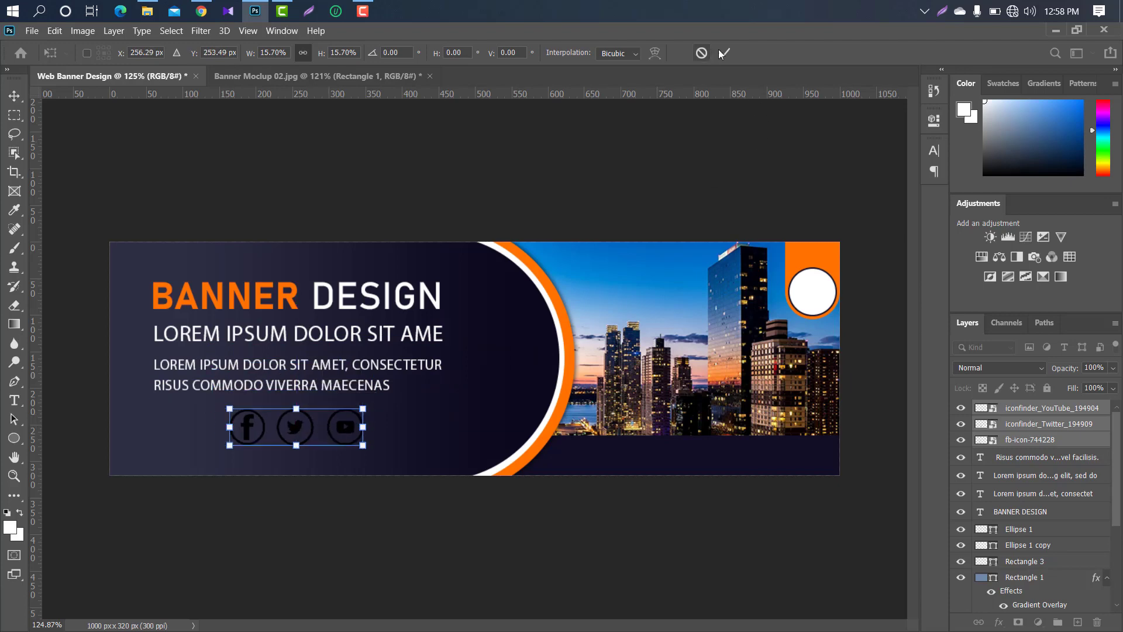
{"action": "left_click", "coordinate": [723, 53]}
Step: Group the three social icons and give the group a Color Overlay in the orange sampled from the word BANNER
{"action": "left_click", "coordinate": [1057, 624]}
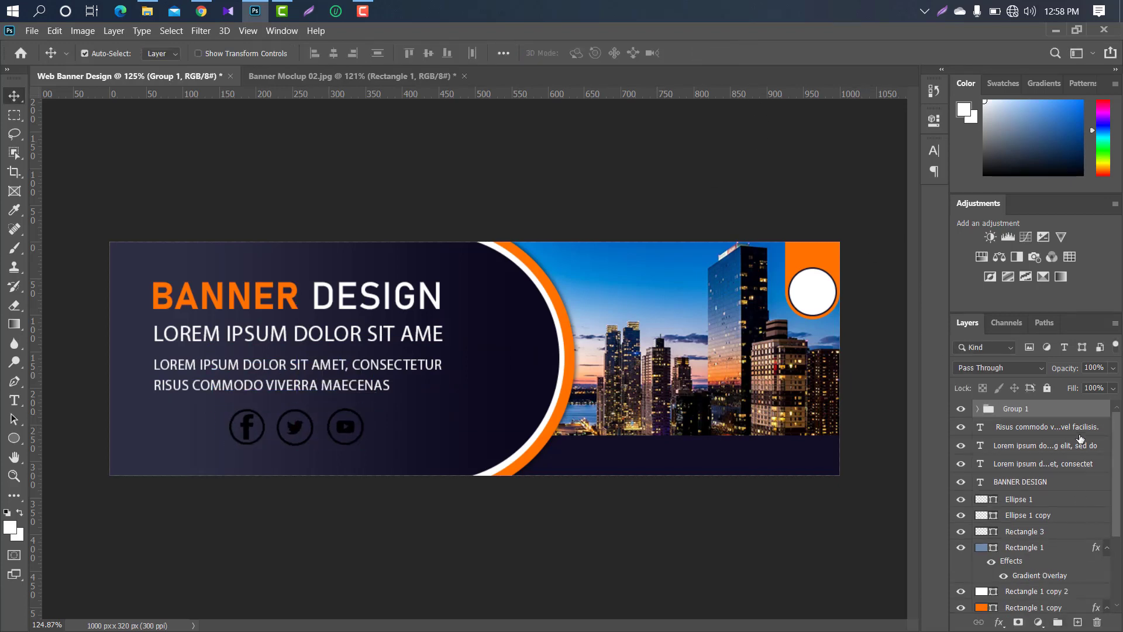
{"action": "double_click", "coordinate": [1086, 414]}
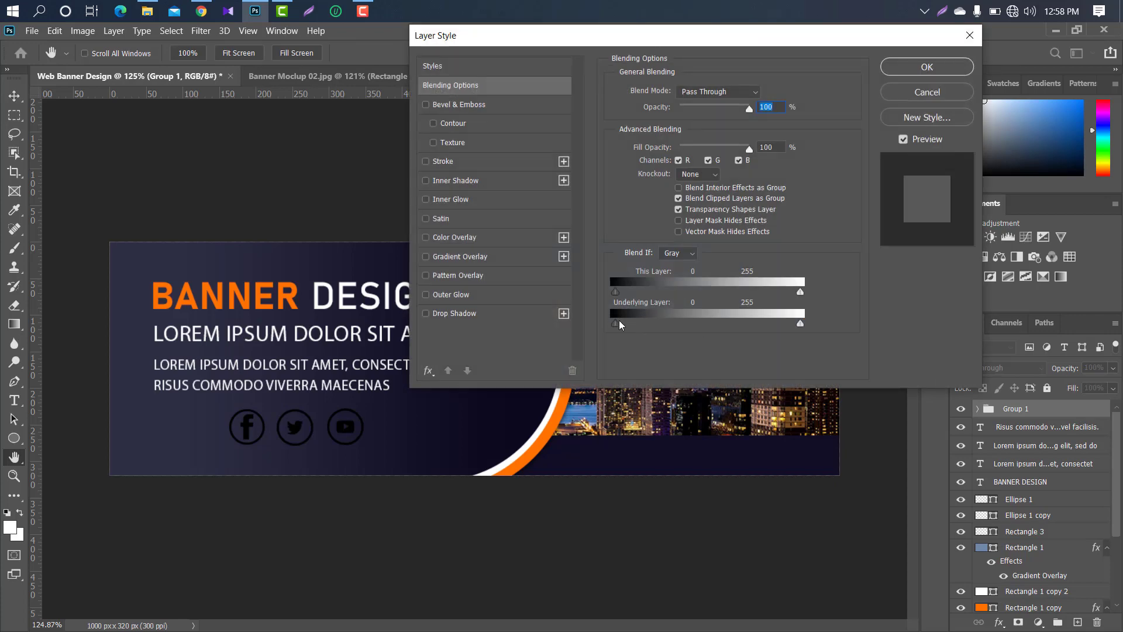
{"action": "left_click", "coordinate": [503, 237]}
{"action": "left_click", "coordinate": [763, 93]}
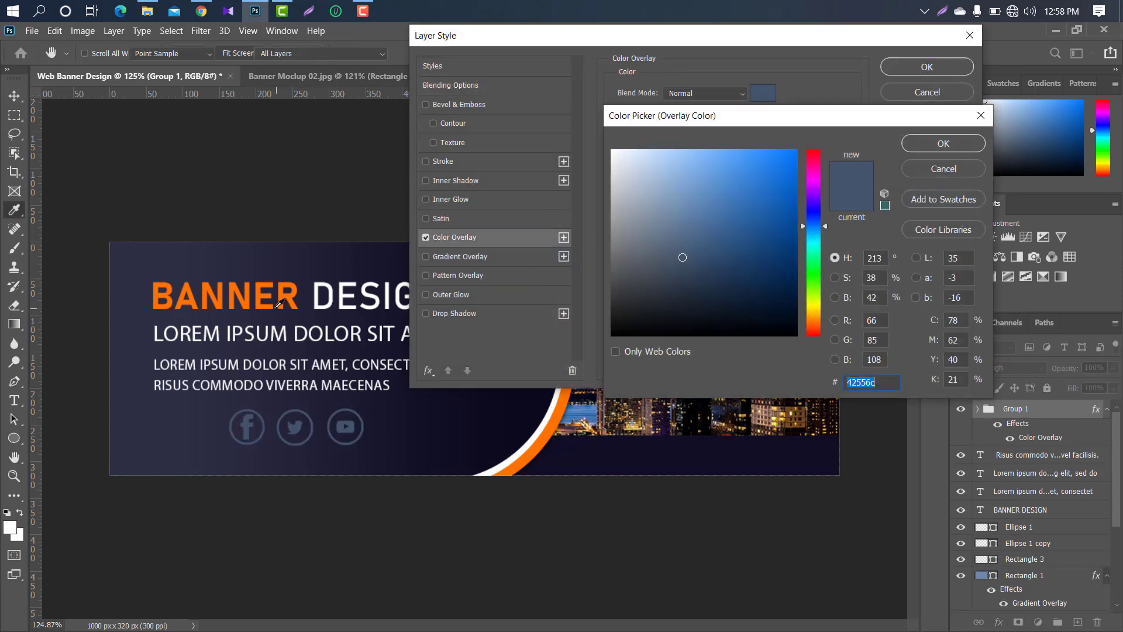
{"action": "left_click", "coordinate": [266, 301]}
{"action": "left_click", "coordinate": [944, 143]}
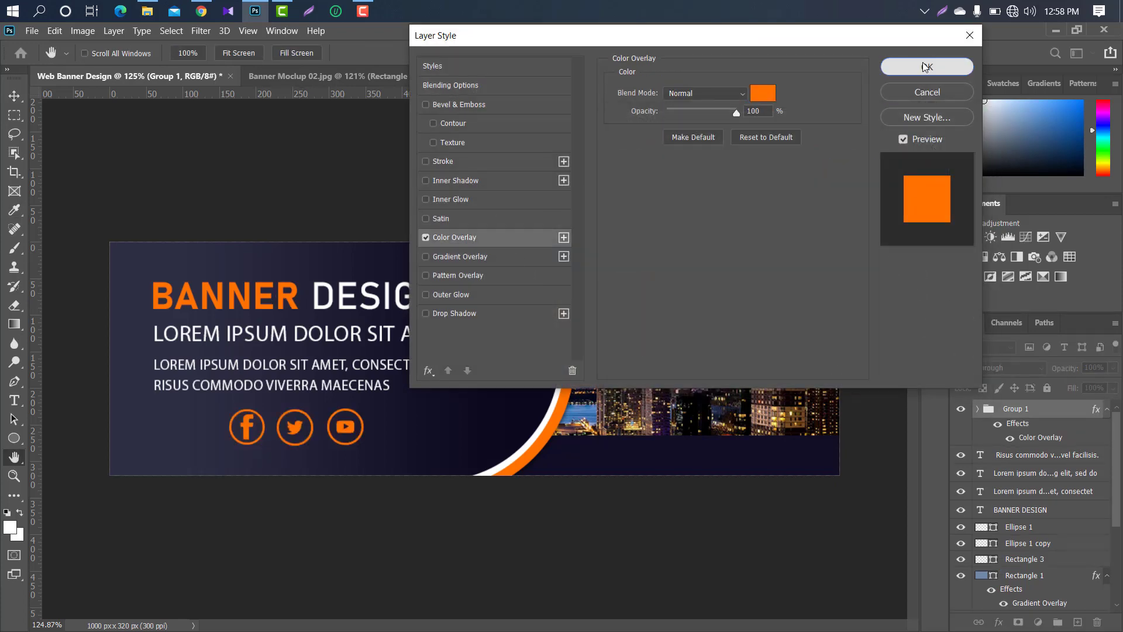
{"action": "left_click", "coordinate": [928, 67]}
{"action": "left_click", "coordinate": [15, 401]}
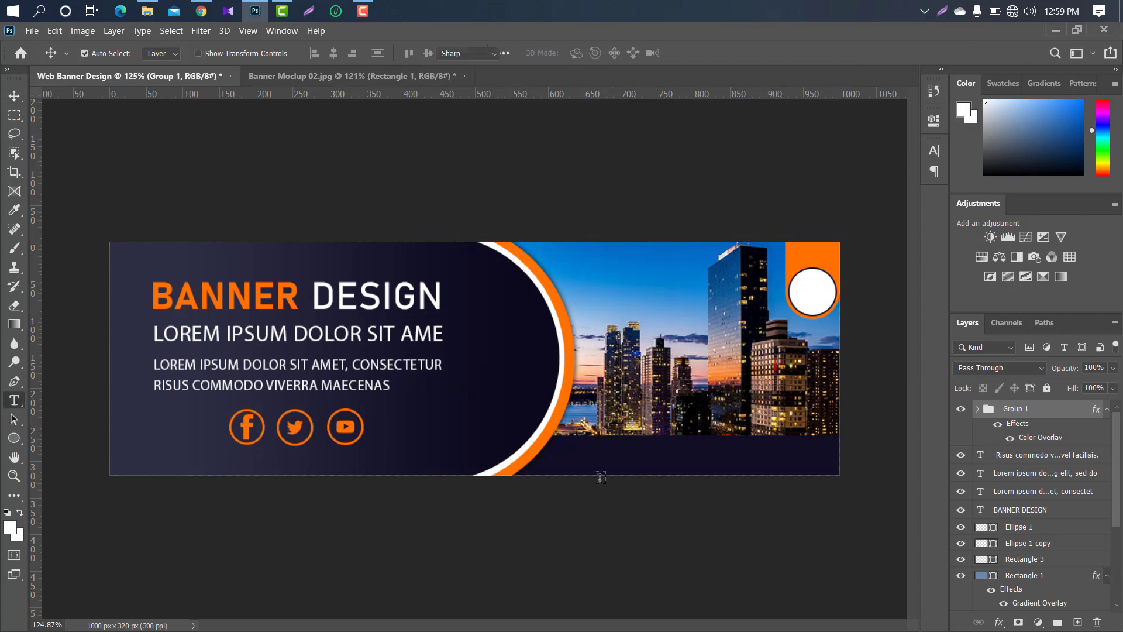
{"action": "left_click", "coordinate": [570, 452]}
{"action": "key", "text": "BackSpace"}
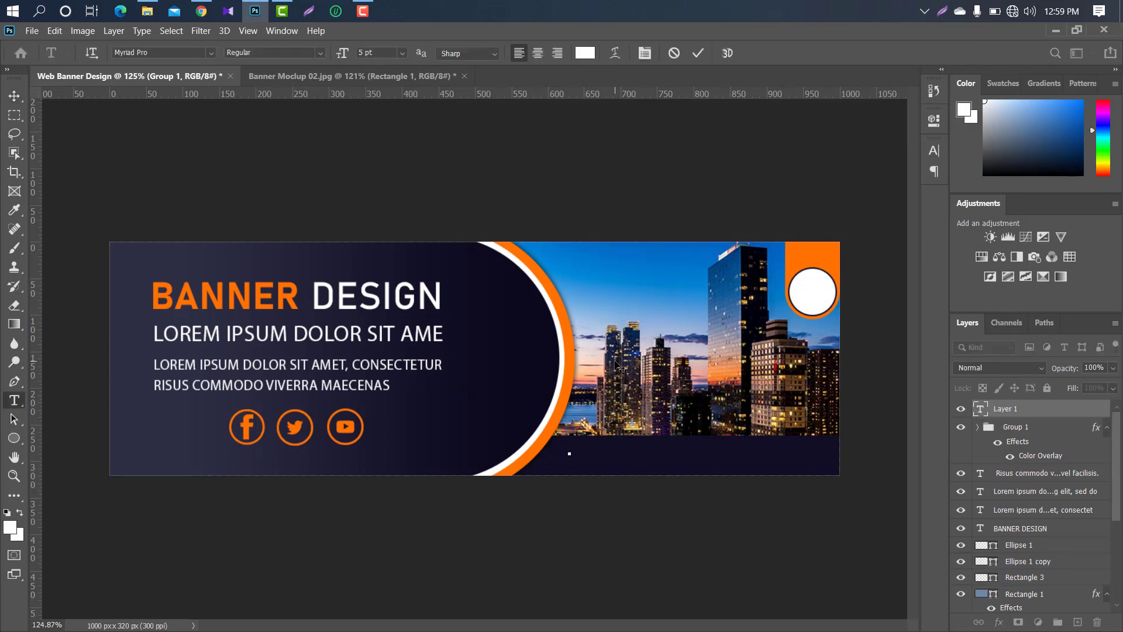
{"action": "type", "text": "www"}
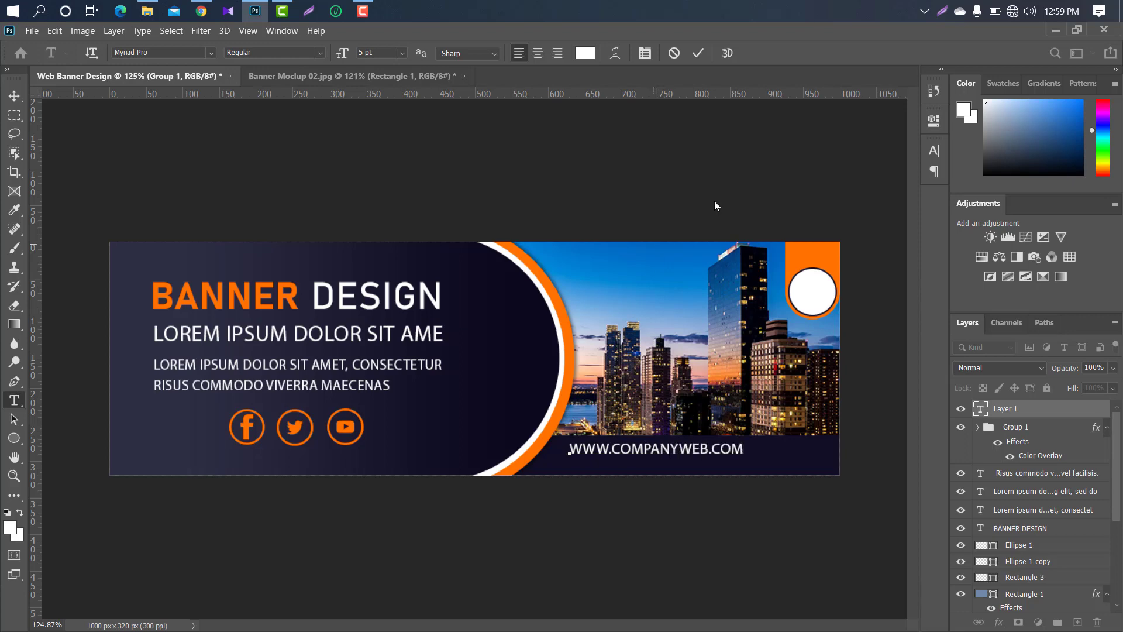
{"action": "left_click", "coordinate": [698, 53]}
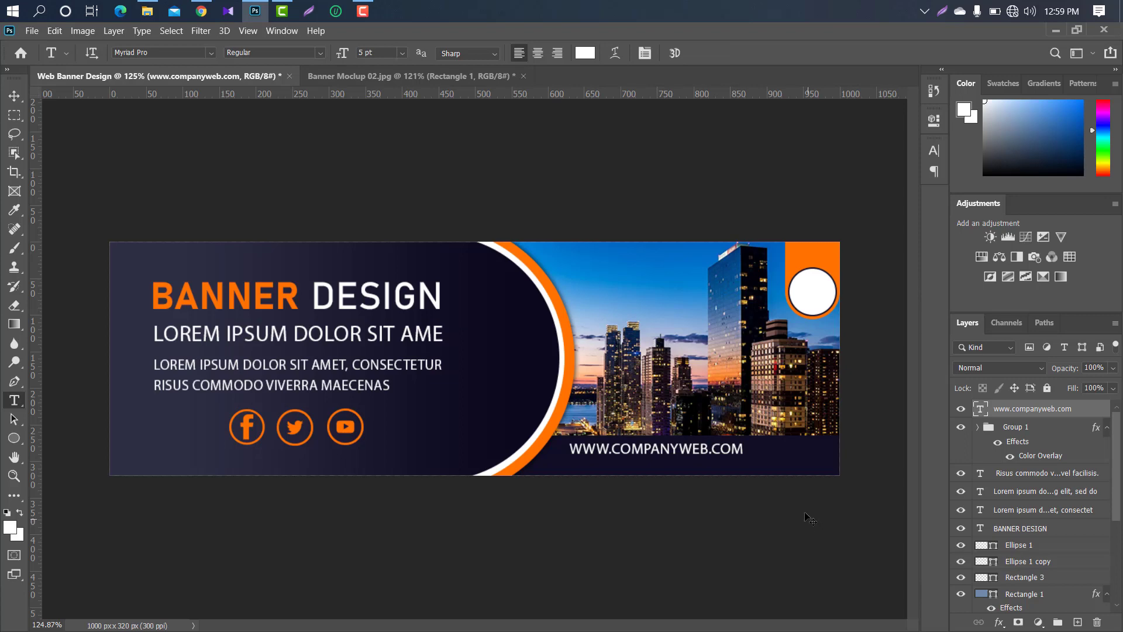
Step: Scale the web address to about 78.8% and move it toward the middle of the dark strip
{"action": "key", "text": "ctrl+t"}
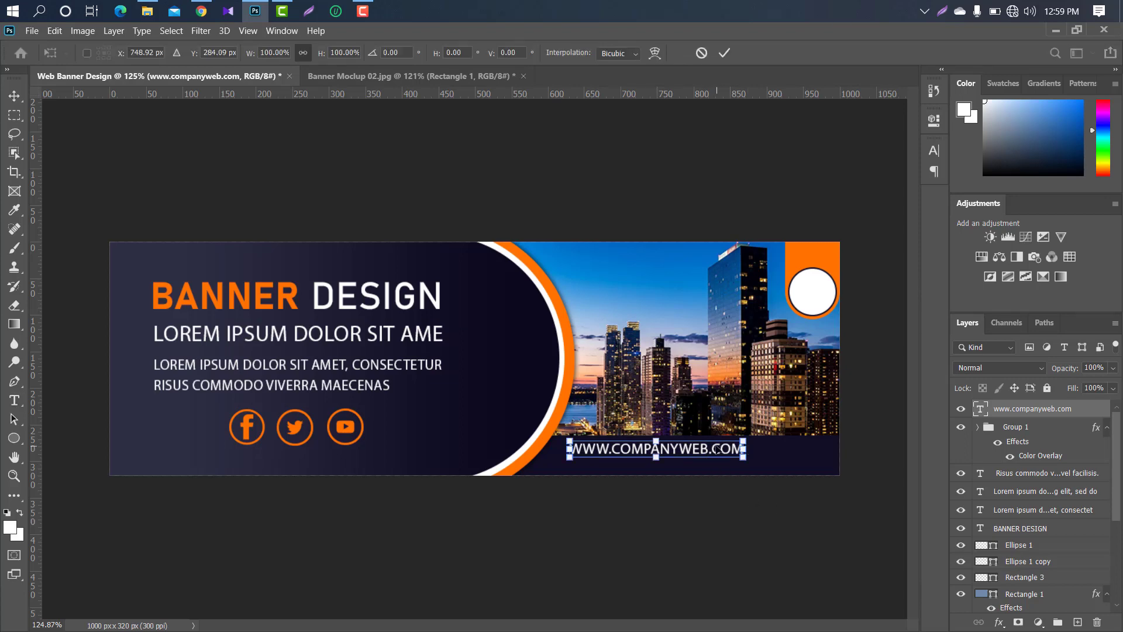
{"action": "left_click_drag", "start_coordinate": [717, 449], "coordinate": [759, 457]}
{"action": "left_click_drag", "start_coordinate": [788, 457], "coordinate": [753, 458]}
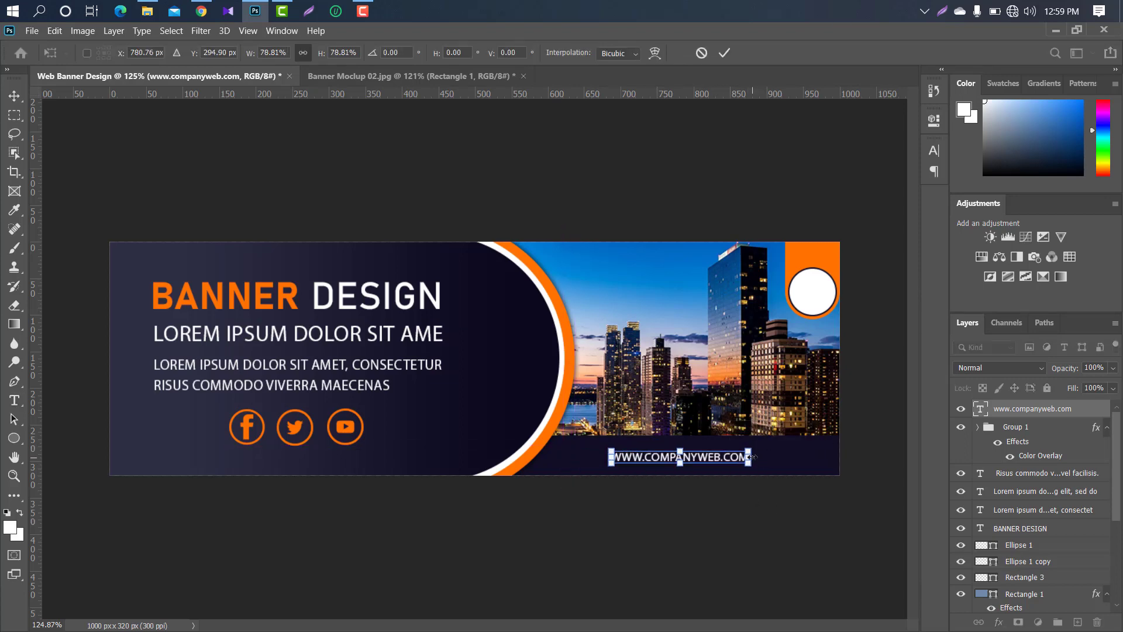
{"action": "left_click", "coordinate": [724, 53]}
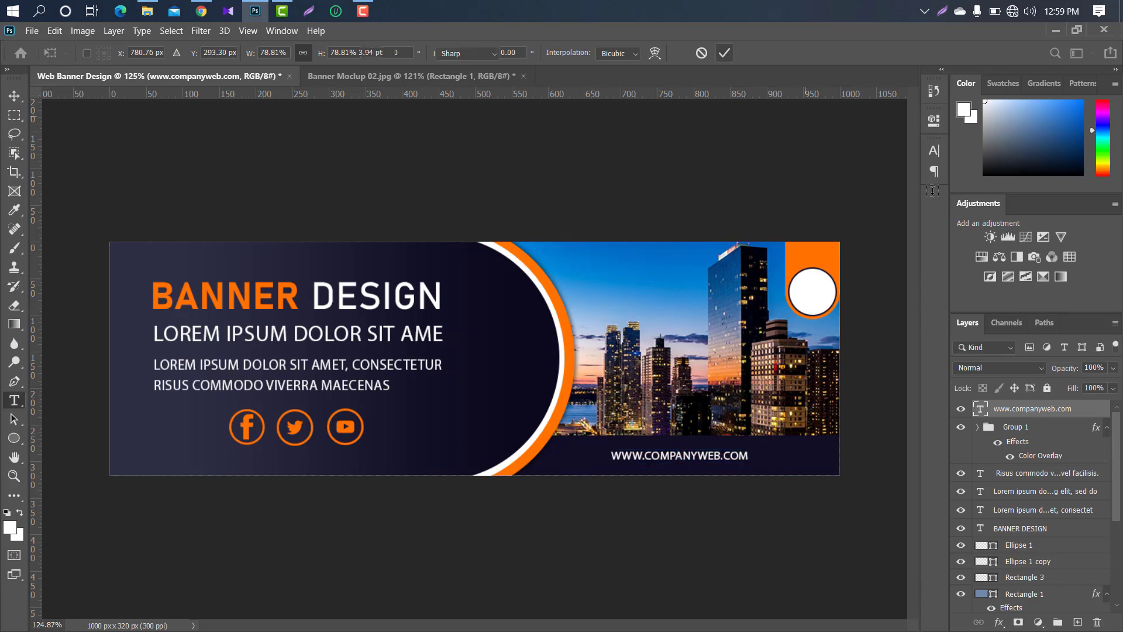
Step: Change the web address font to Arial Regular and set its tracking to 240
{"action": "left_click", "coordinate": [937, 154]}
{"action": "left_click", "coordinate": [849, 169]}
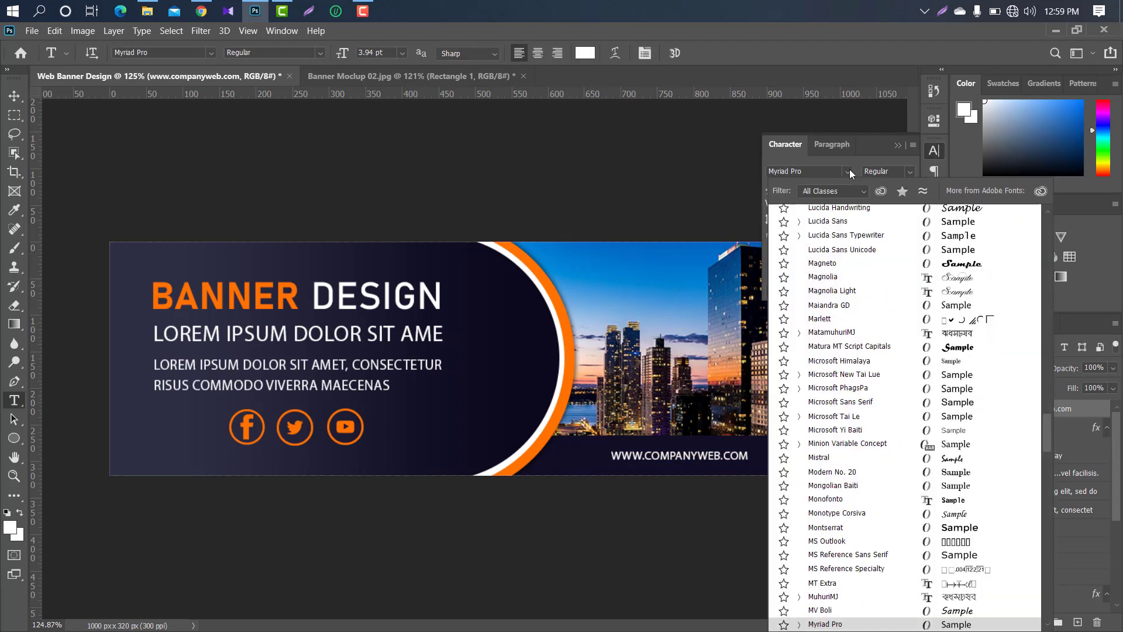
{"action": "scroll", "coordinate": [830, 229], "scroll_direction": "up", "scroll_amount": 15}
{"action": "left_click", "coordinate": [831, 229]}
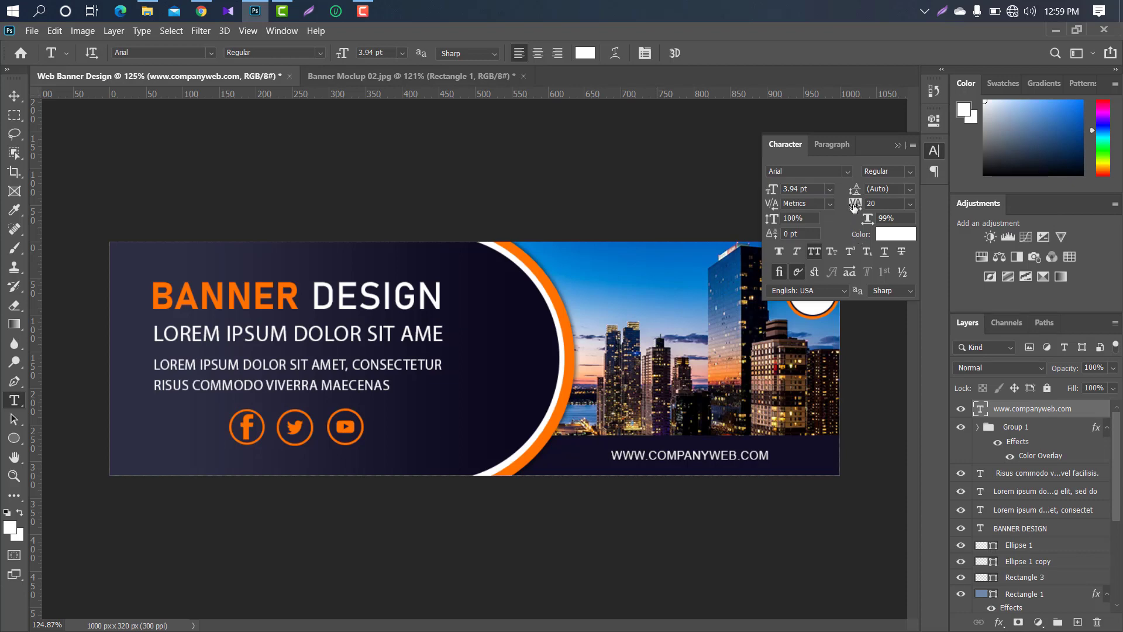
{"action": "left_click_drag", "start_coordinate": [855, 206], "coordinate": [860, 203]}
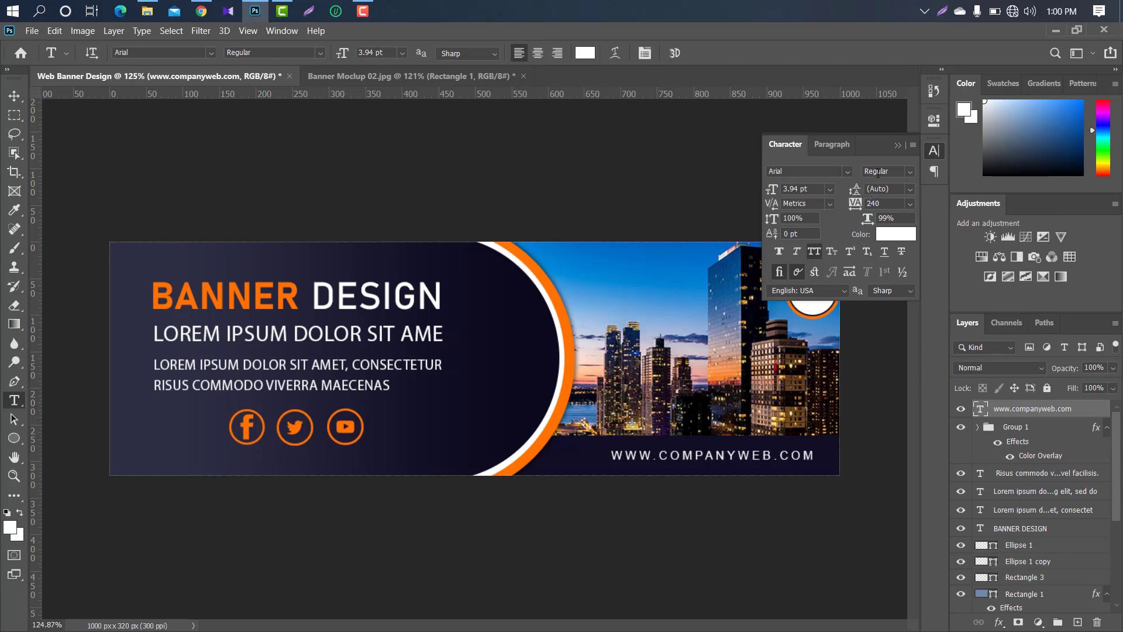
{"action": "left_click", "coordinate": [902, 147]}
Step: Scale the web address to about 90.3%, centre it in the dark strip and nudge it slightly into place
{"action": "key", "text": "ctrl+t"}
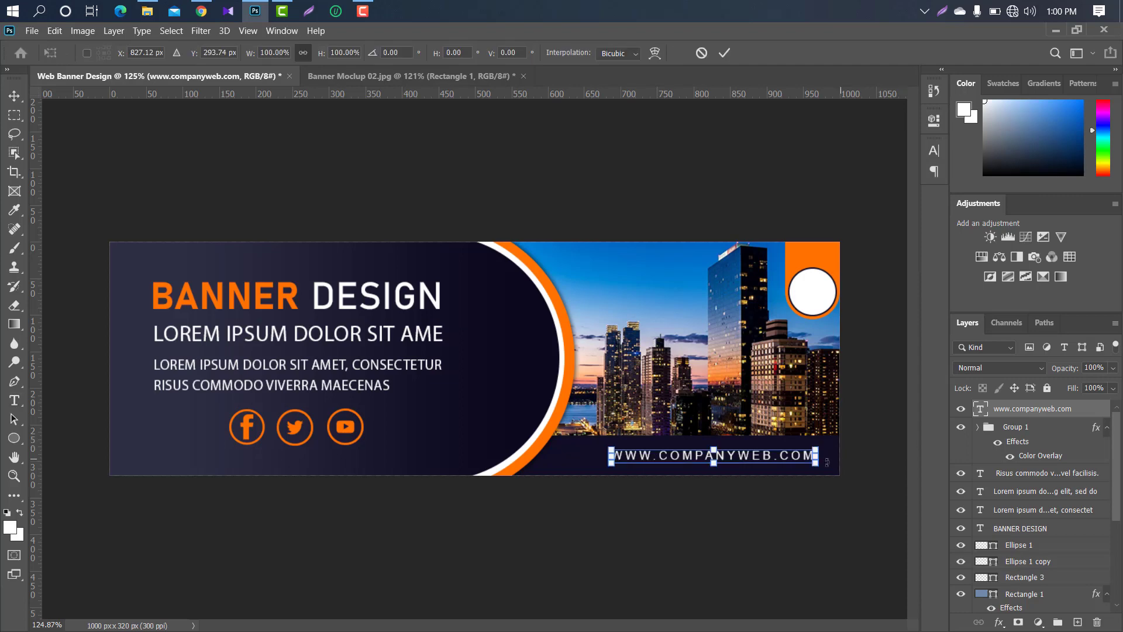
{"action": "left_click_drag", "start_coordinate": [817, 456], "coordinate": [791, 454]}
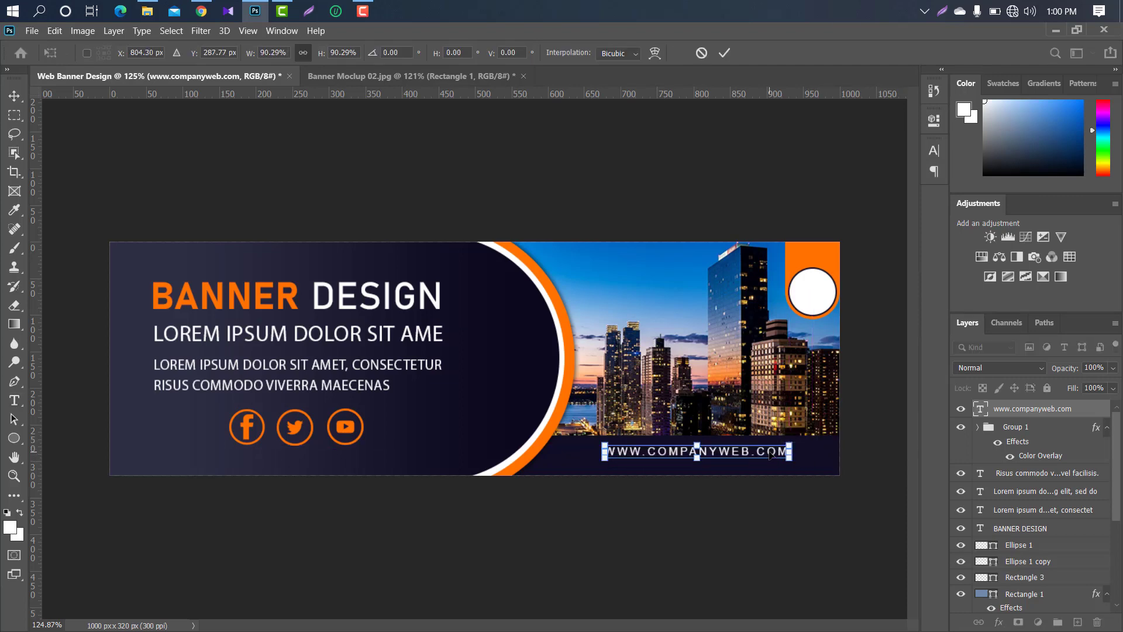
{"action": "left_click", "coordinate": [724, 53]}
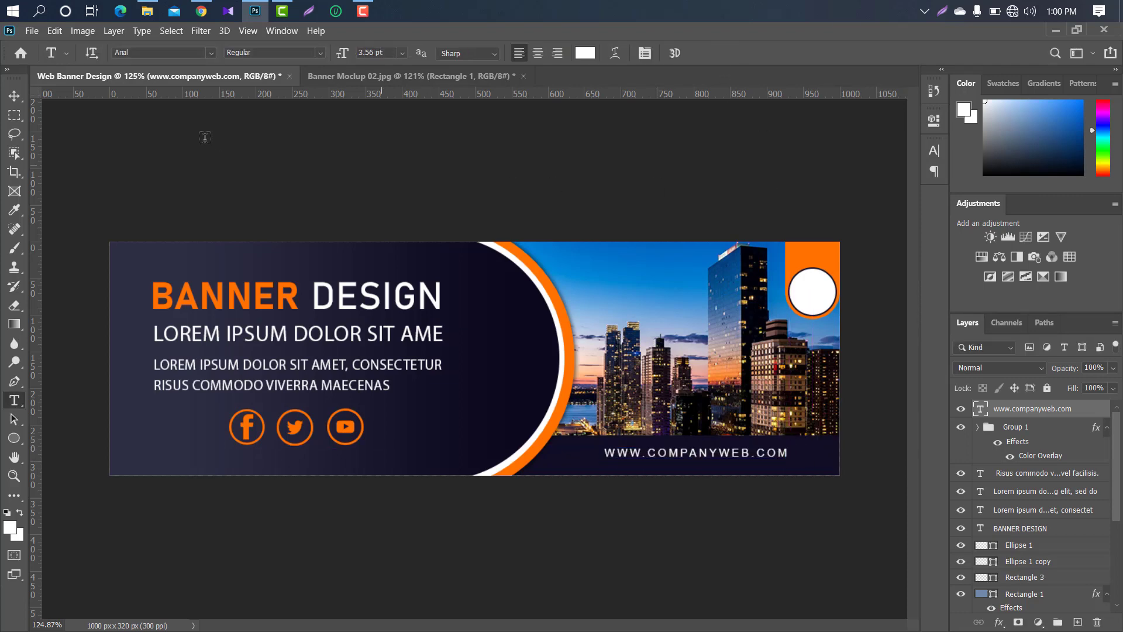
{"action": "left_click", "coordinate": [22, 97]}
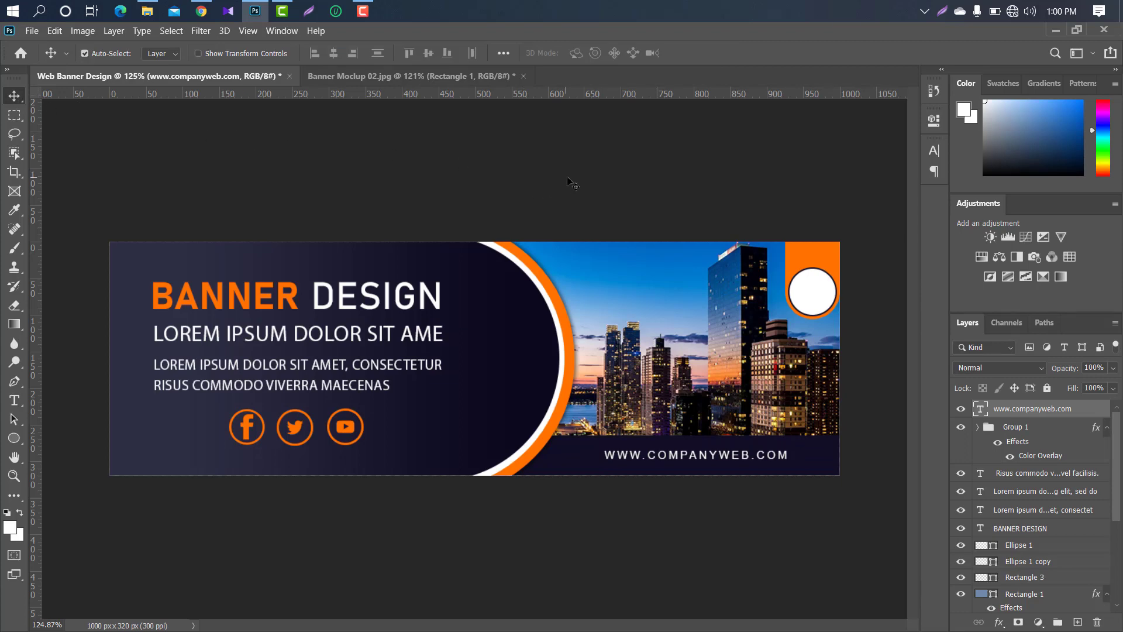
{"action": "key", "text": "Left"}
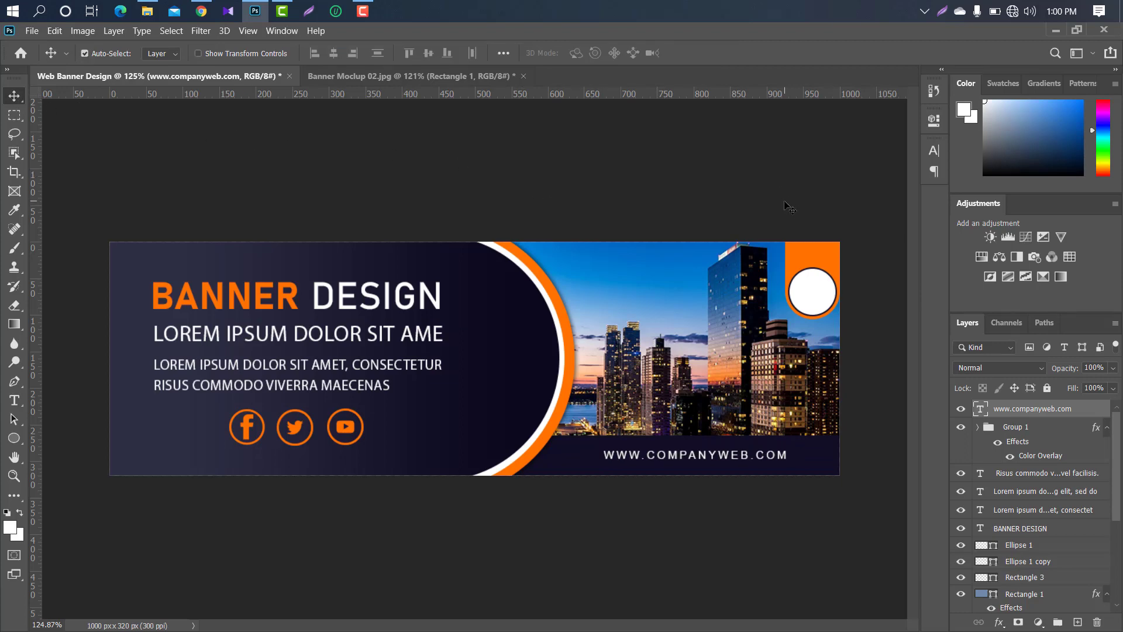
Step: Place the "my Logo Design png 2" image above the Ellipse 1 layer, scaled to about 2.37% and centred on the white badge circle
{"action": "left_click", "coordinate": [805, 292]}
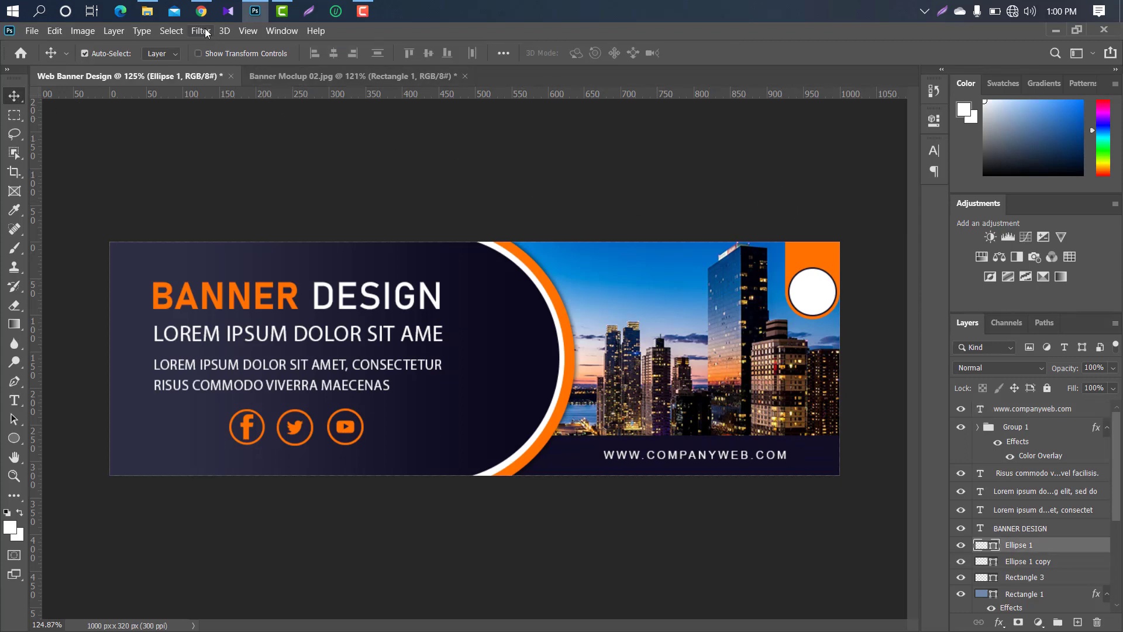
{"action": "left_click", "coordinate": [146, 10]}
{"action": "left_click_drag", "start_coordinate": [578, 196], "coordinate": [708, 269]}
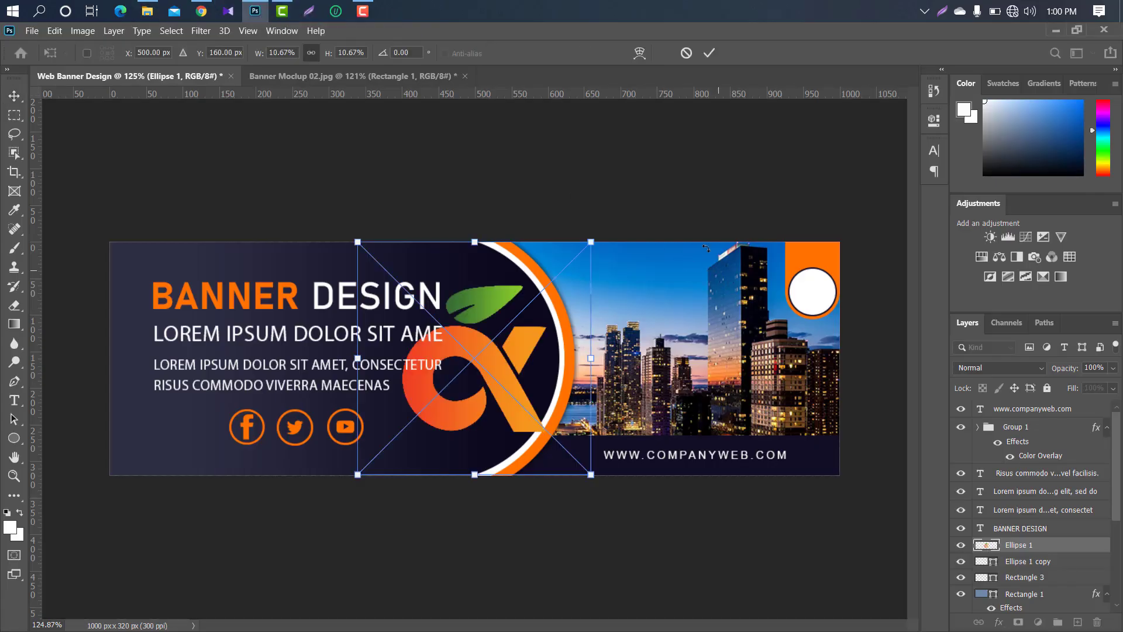
{"action": "left_click_drag", "start_coordinate": [587, 245], "coordinate": [820, 283]}
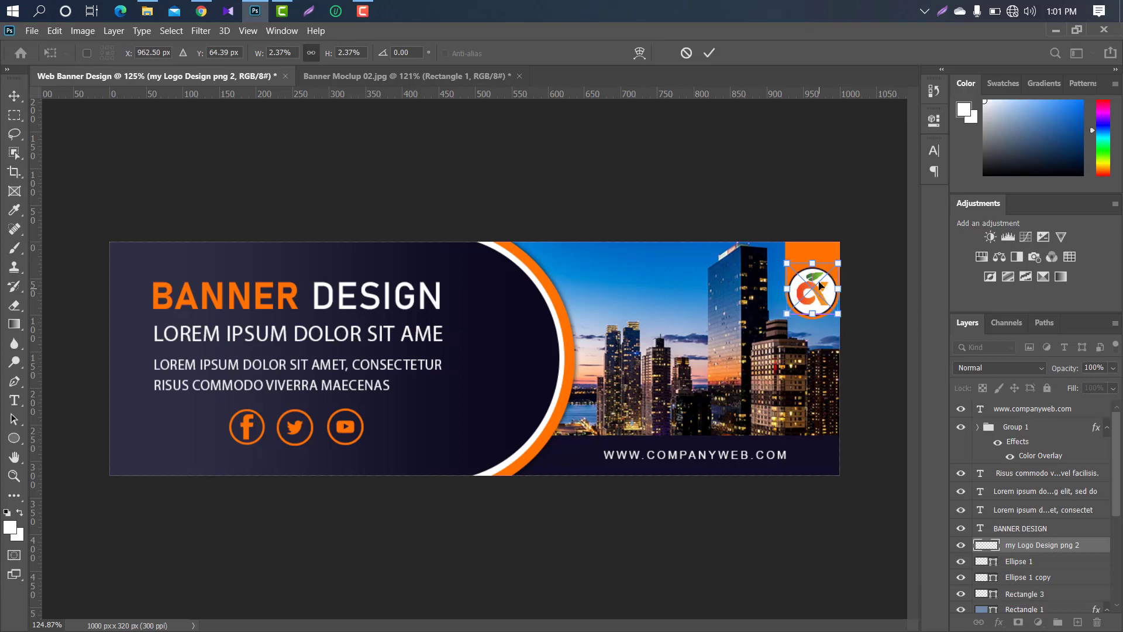
{"action": "left_click", "coordinate": [705, 52]}
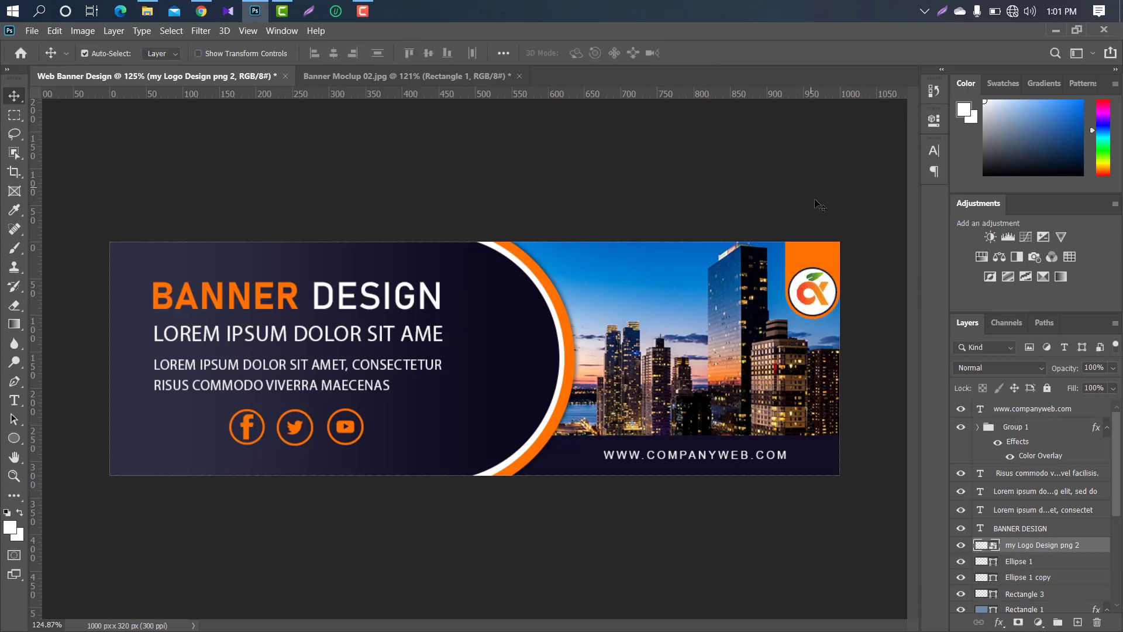